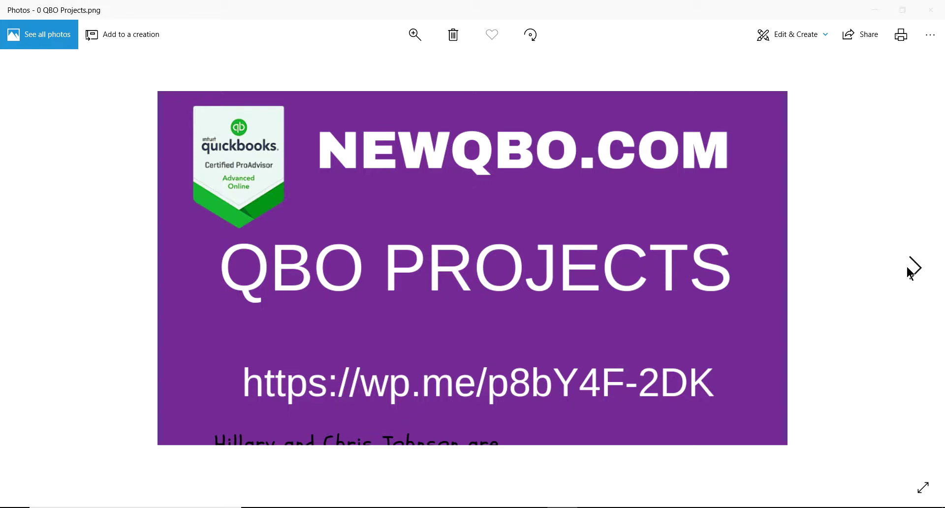
Read through the QBO Projects overview slides, up to the bottom-line slide on sales tracking and labor costs
left_click(914, 267)
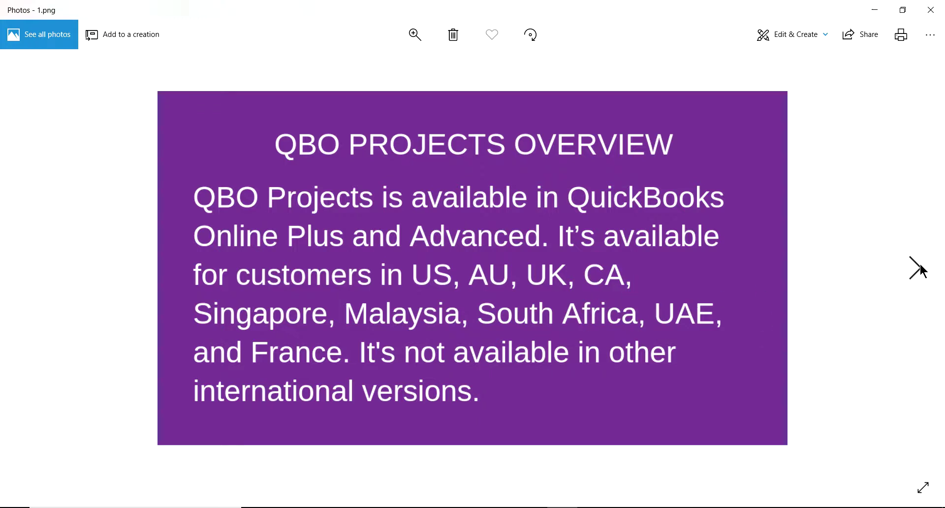
left_click(917, 268)
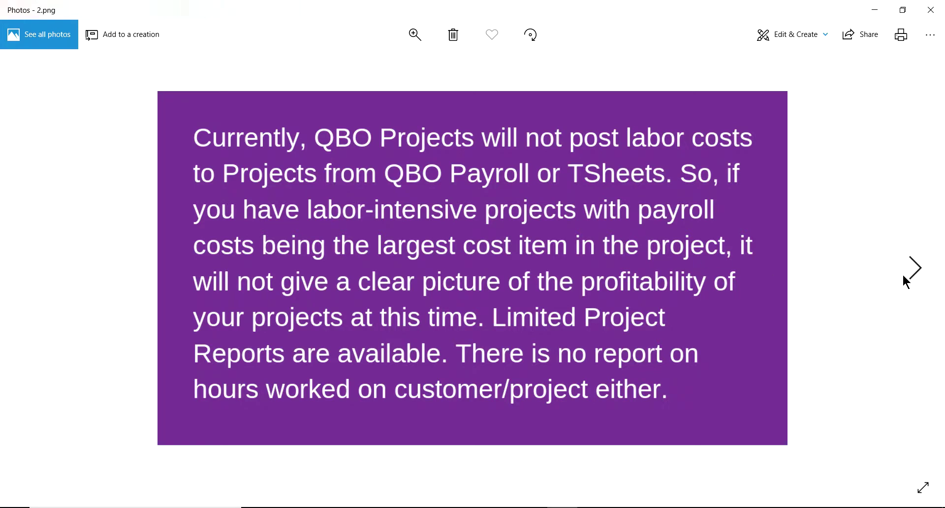
left_click(908, 276)
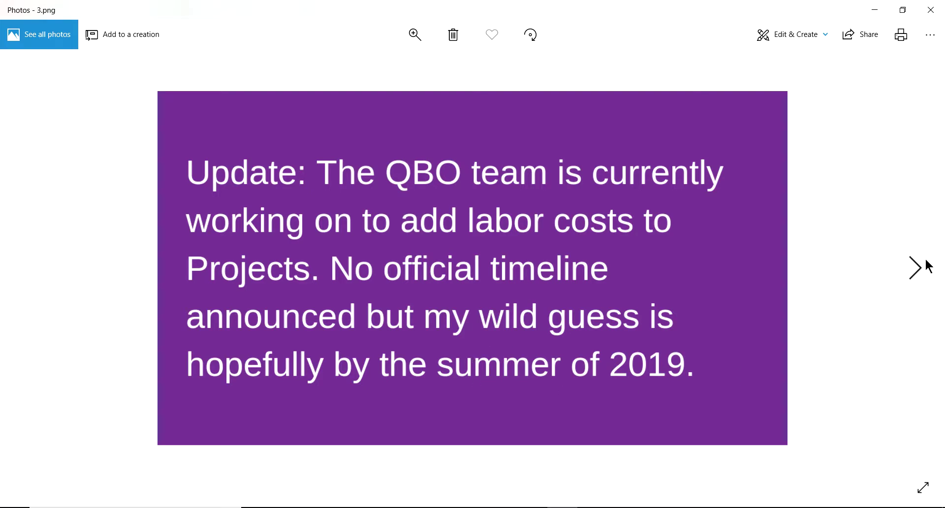
left_click(914, 269)
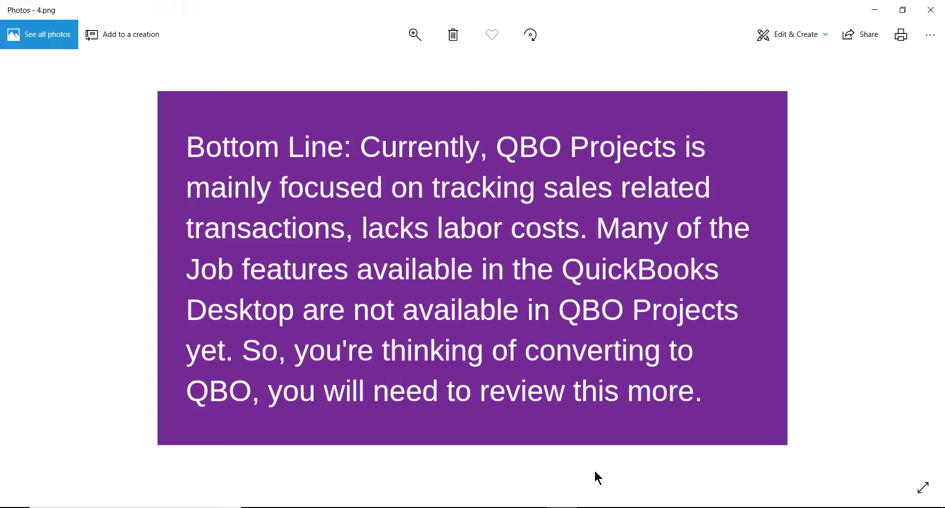
Switch to QuickBooks Online and save the advanced Projects setting with "Organize all job-related activity in one place" enabled
key("alt+Tab")
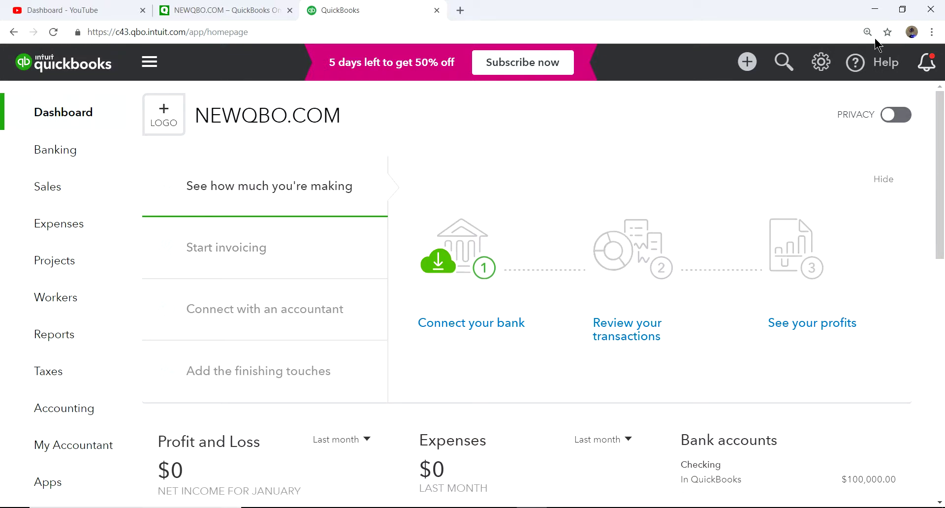
left_click(821, 66)
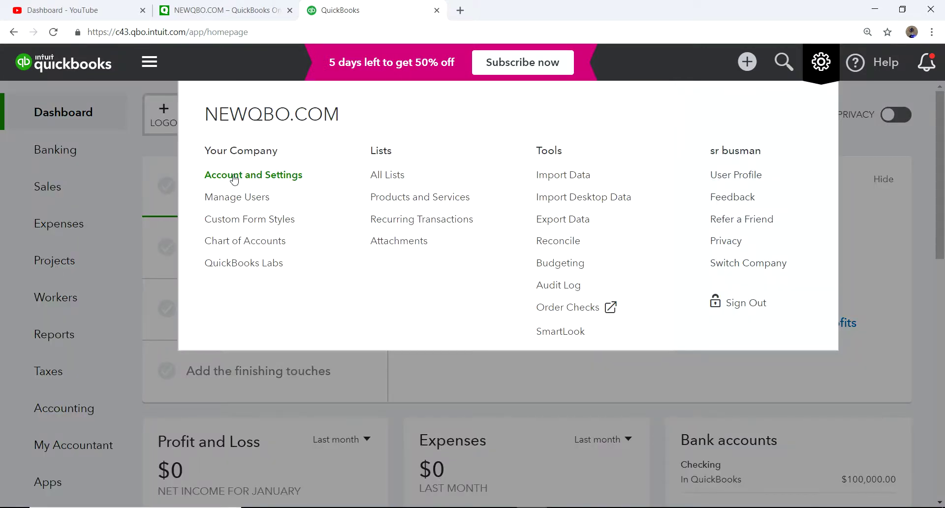
left_click(280, 176)
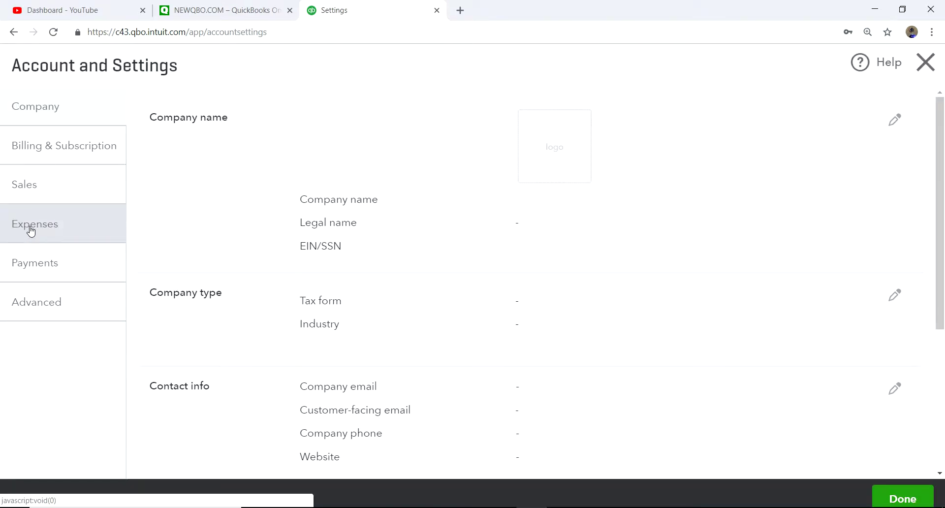
left_click(35, 306)
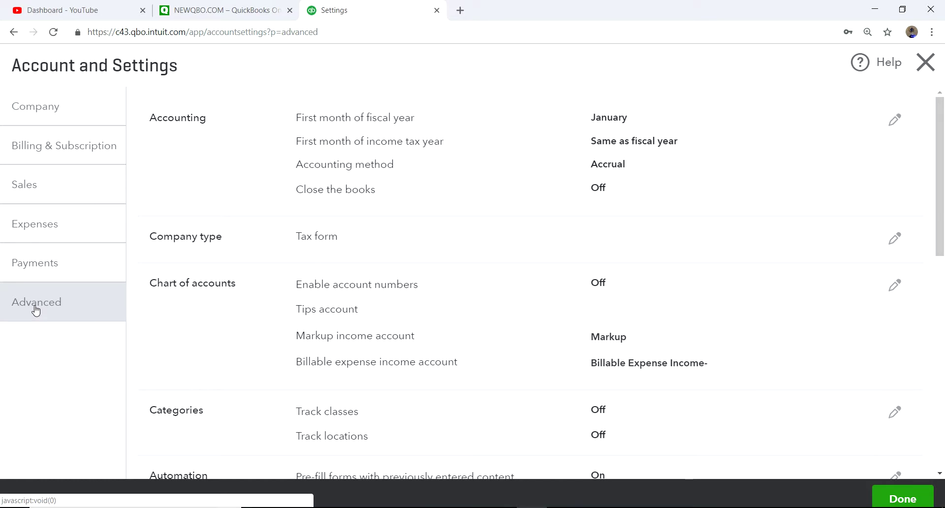
scroll(781, 322, "down", 1)
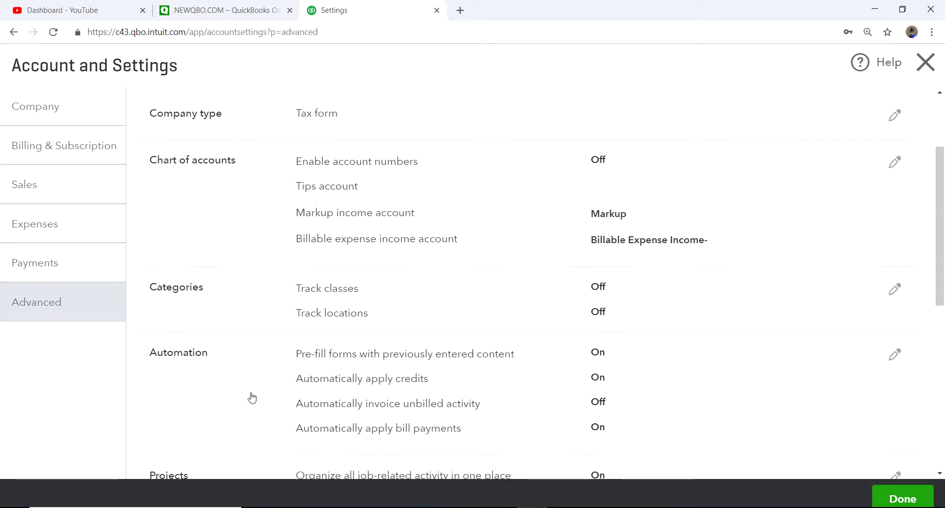
scroll(254, 396, "down", 5)
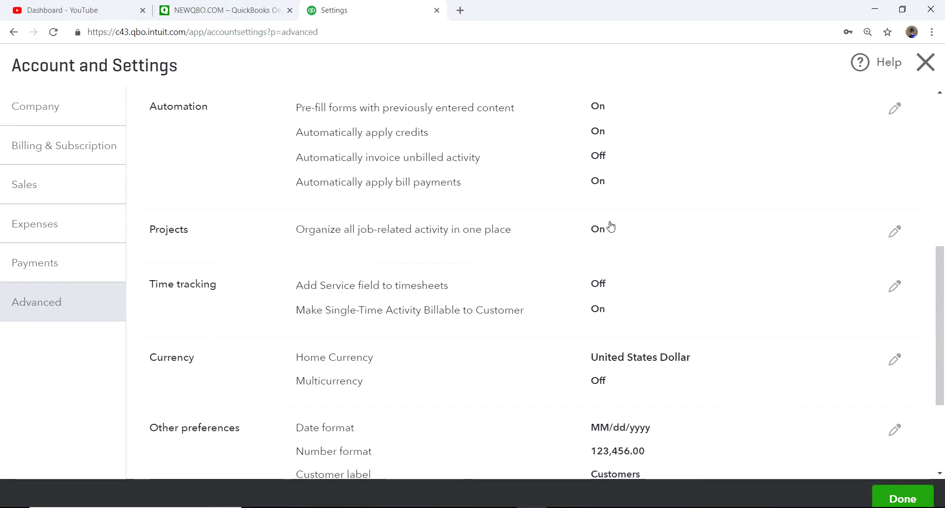
left_click(553, 233)
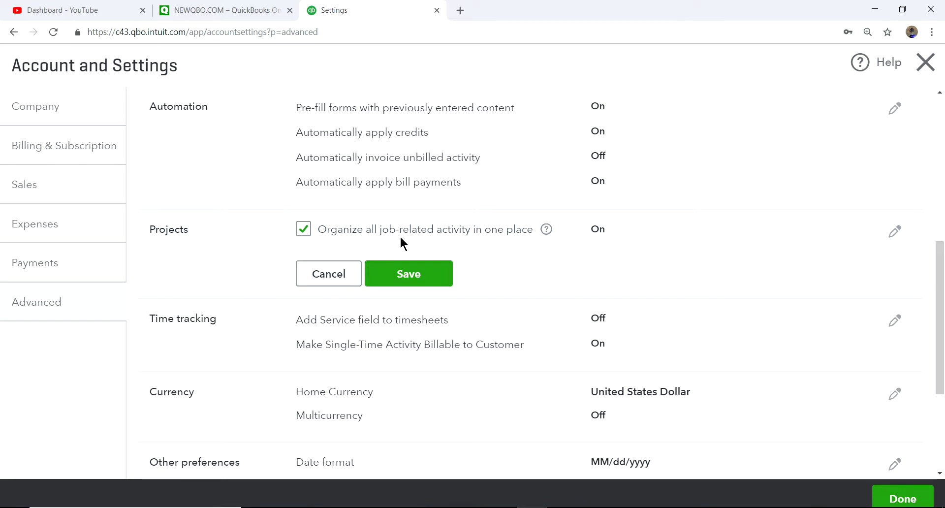
left_click(412, 279)
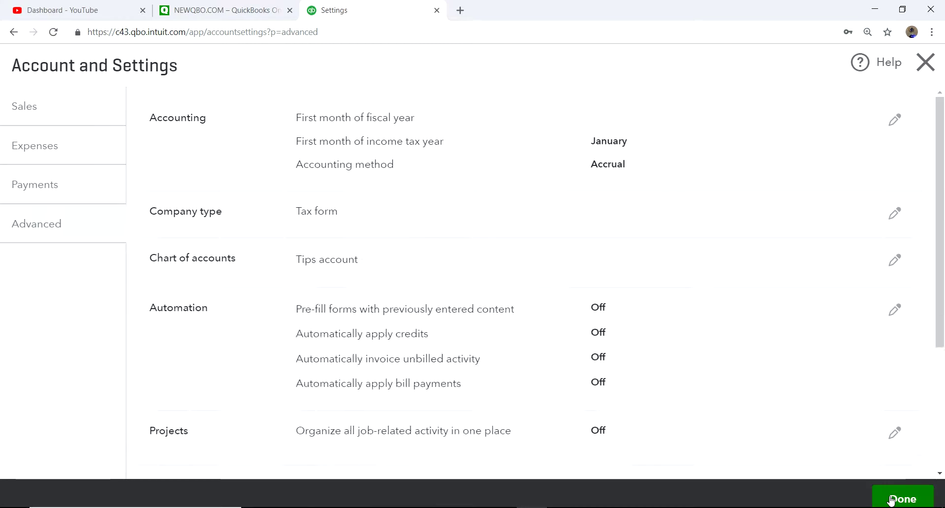
left_click(893, 500)
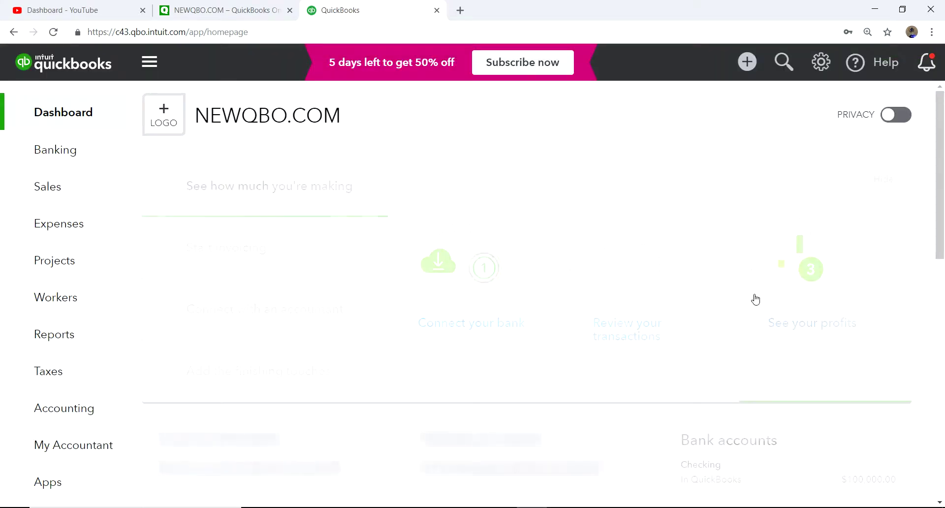
Save the Bills and expenses settings with customer tracking, billable items, a 20% default markup and billable income tracked in multiple accounts
left_click(821, 64)
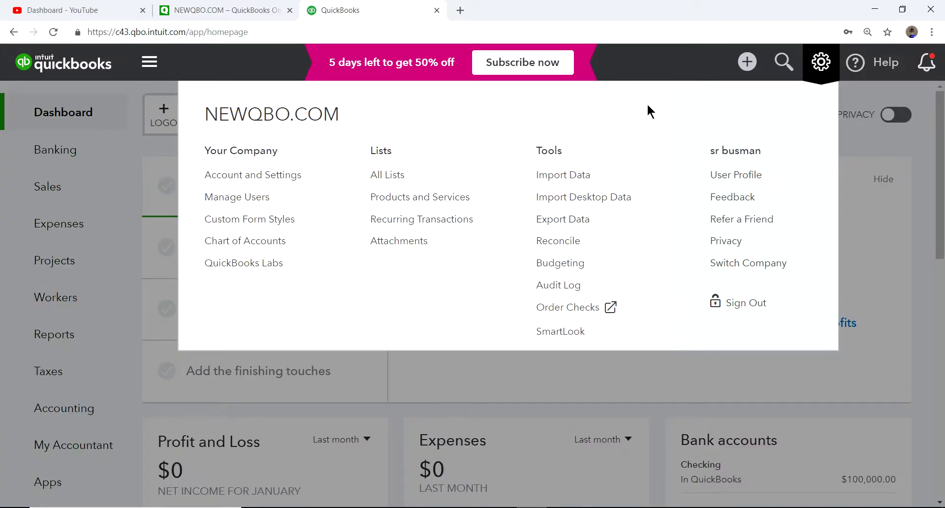
left_click(236, 183)
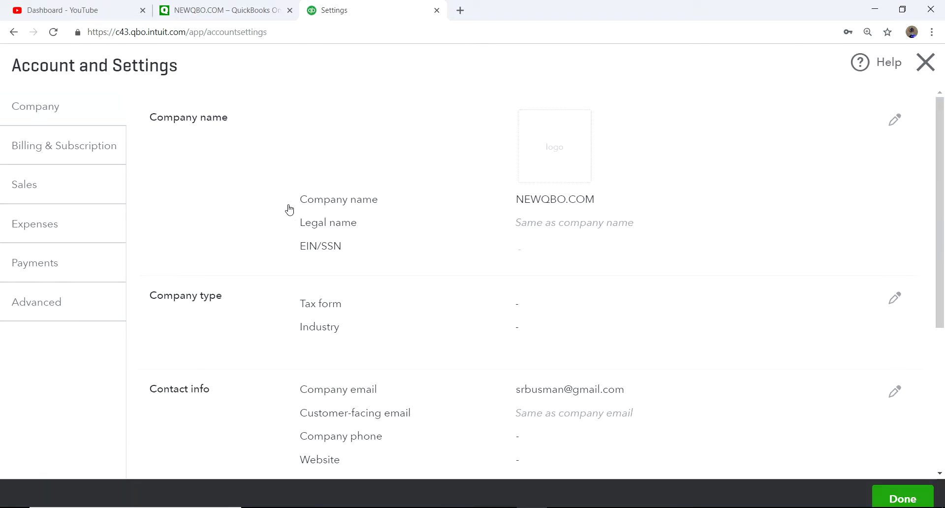
left_click(36, 231)
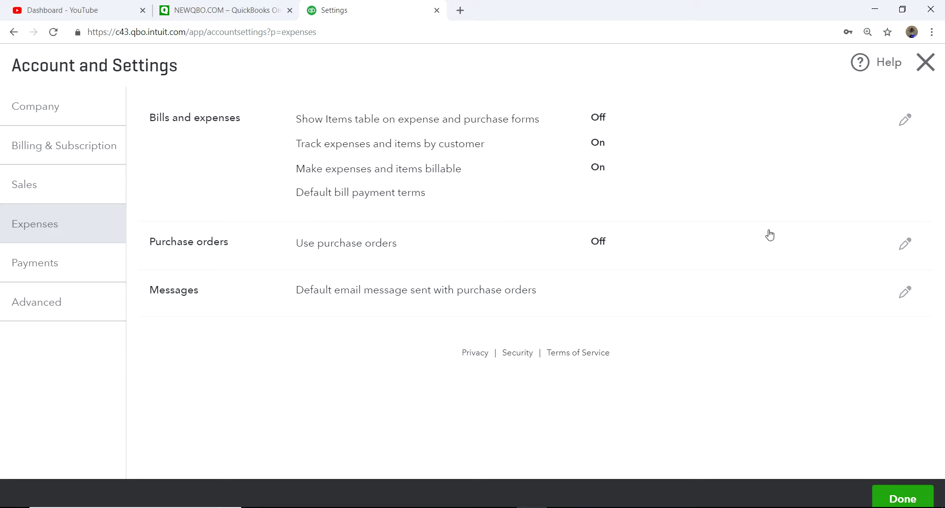
left_click(510, 174)
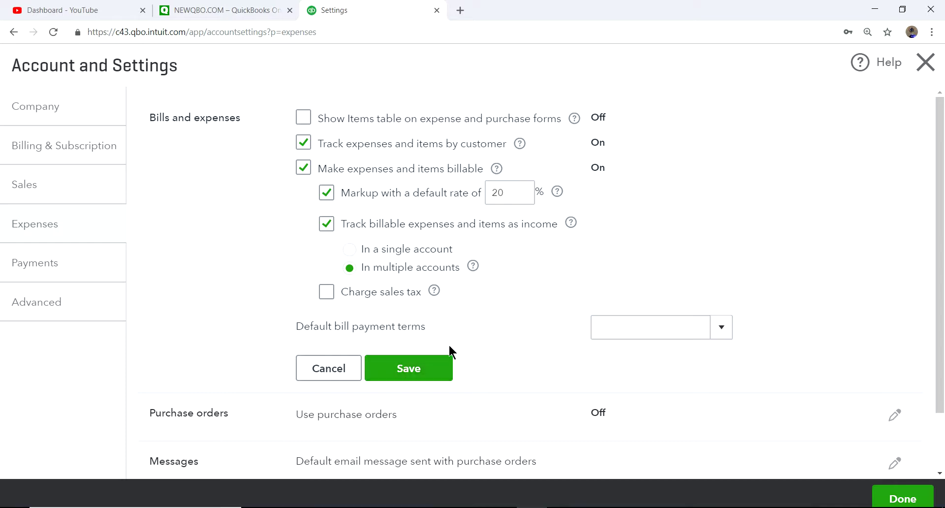
left_click(420, 373)
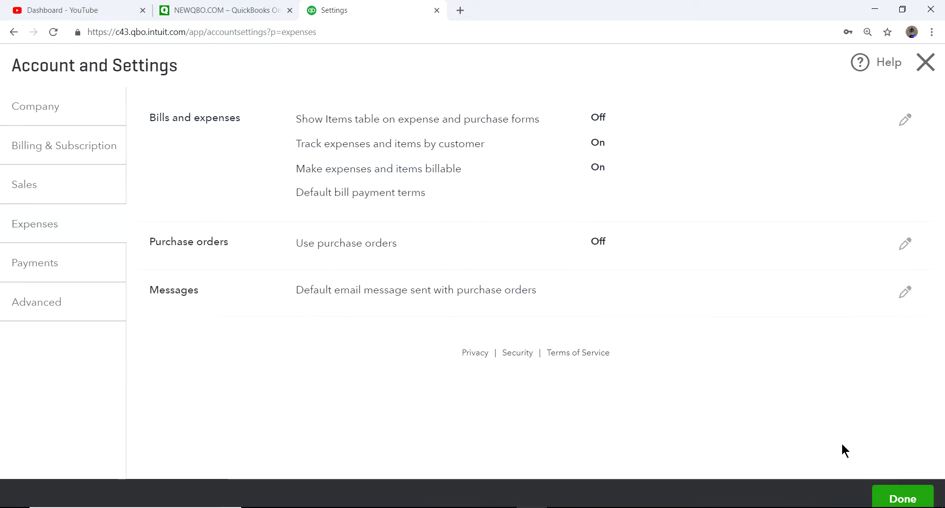
left_click(897, 500)
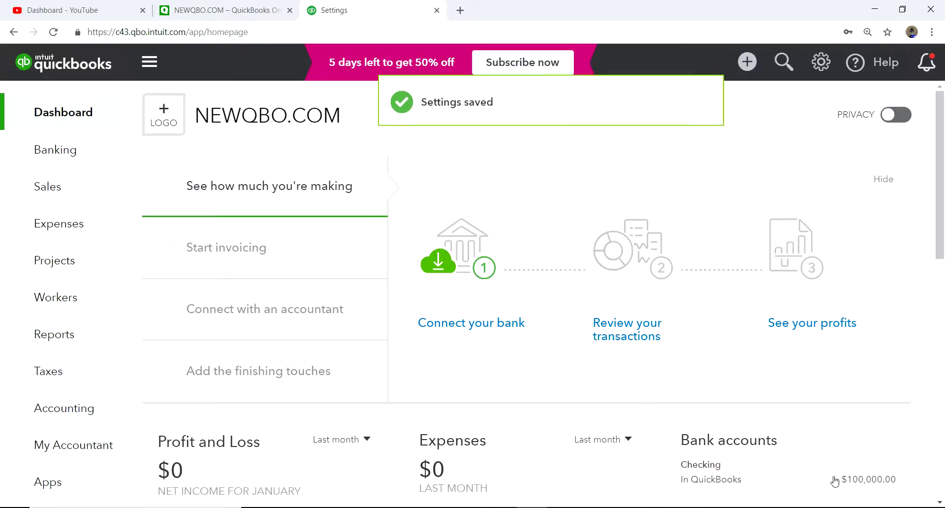
Open the Chart of Accounts and look through the Cost of Goods Sold accounts
mouse_move(73, 408)
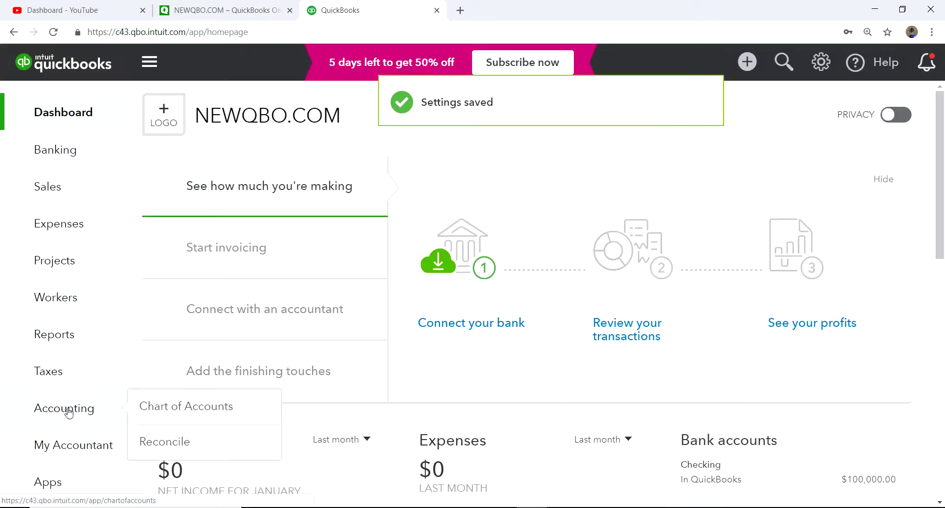
left_click(169, 406)
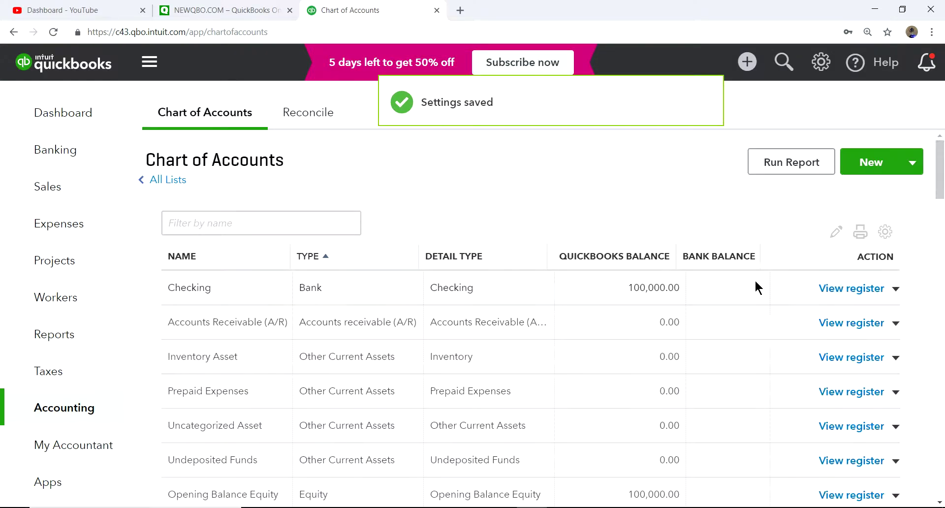
scroll(755, 329, "down", 5)
scroll(755, 325, "down", 8)
scroll(754, 322, "down", 1)
scroll(754, 323, "up", 1)
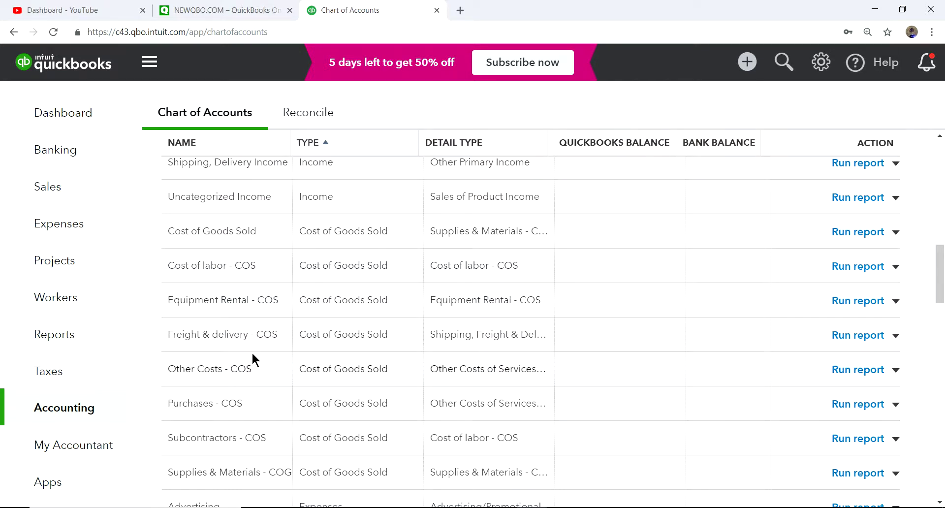
scroll(252, 351, "down", 1)
scroll(241, 283, "up", 1)
Edit the Equipment Rental - COS account and save it for billable expenses with Billable Expense Income as its income account
left_click(896, 302)
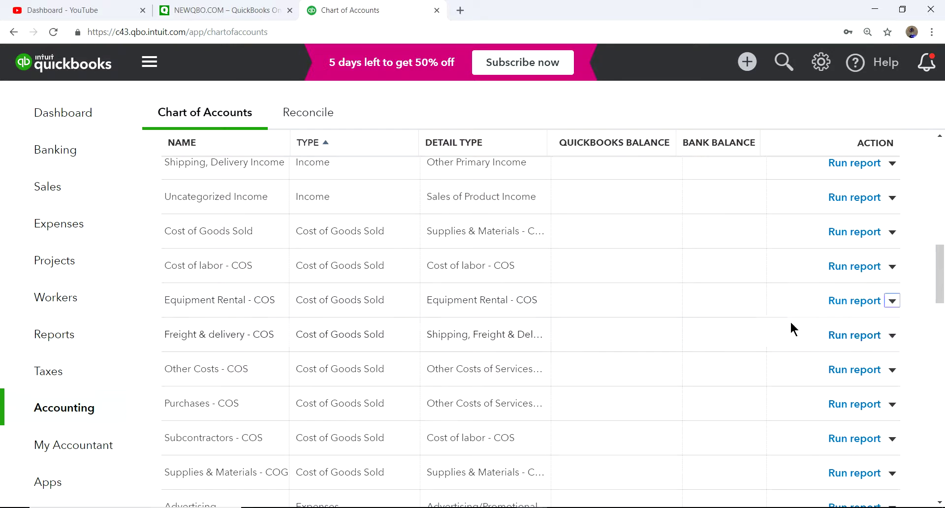
left_click(791, 321)
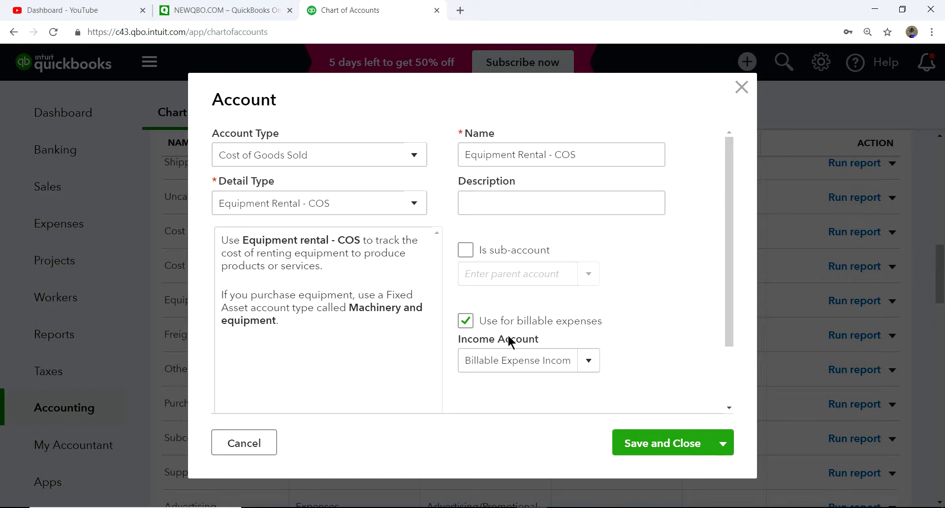
left_click(592, 365)
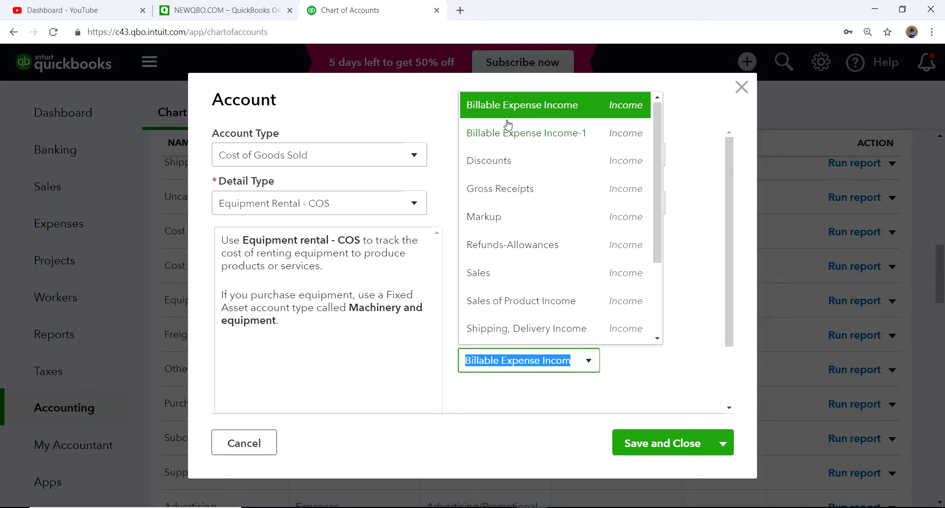
left_click(669, 370)
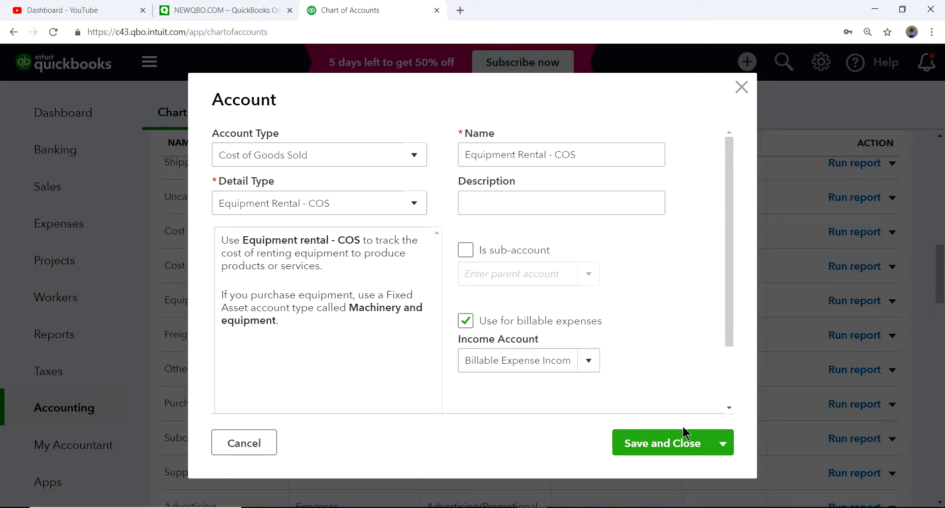
left_click(656, 443)
Check the billable expense setup of the Cost of labor - COS account and close it without changes
scroll(515, 366, "down", 2)
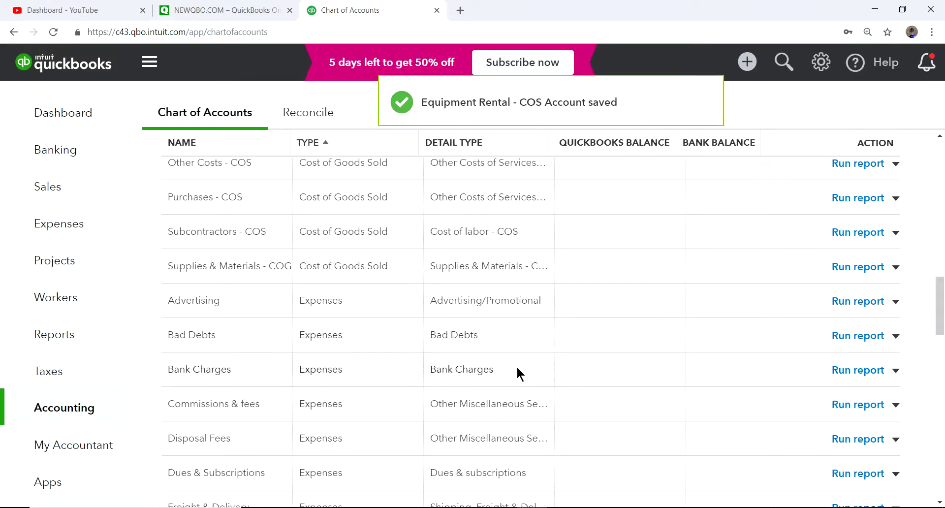
scroll(521, 348, "up", 4)
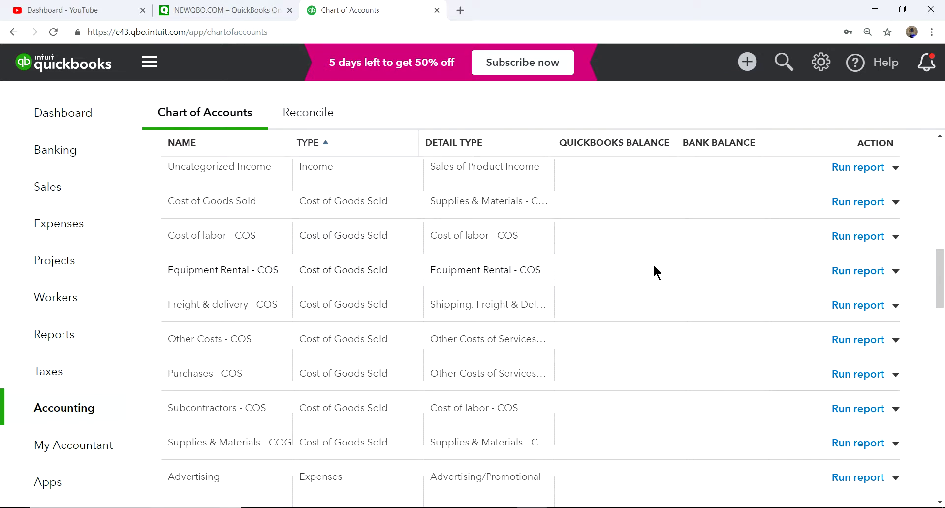
left_click(895, 240)
left_click(802, 259)
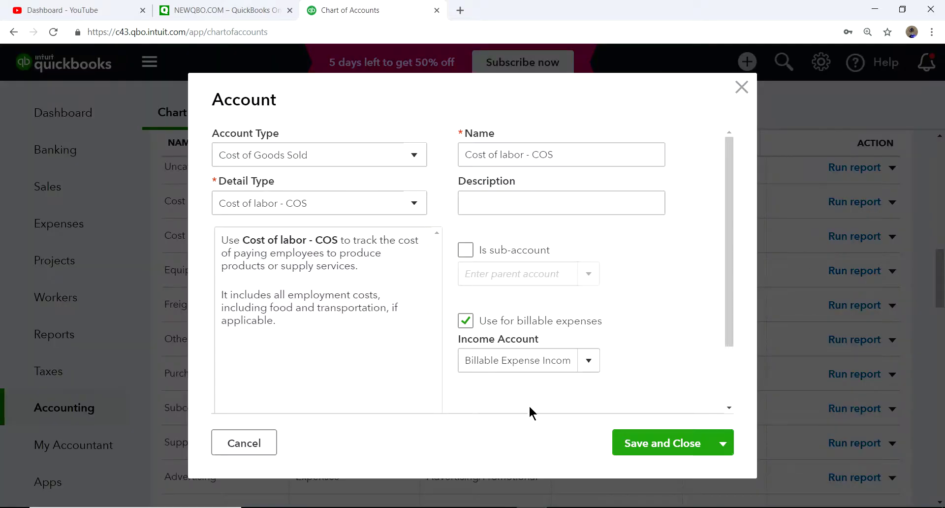
left_click(741, 88)
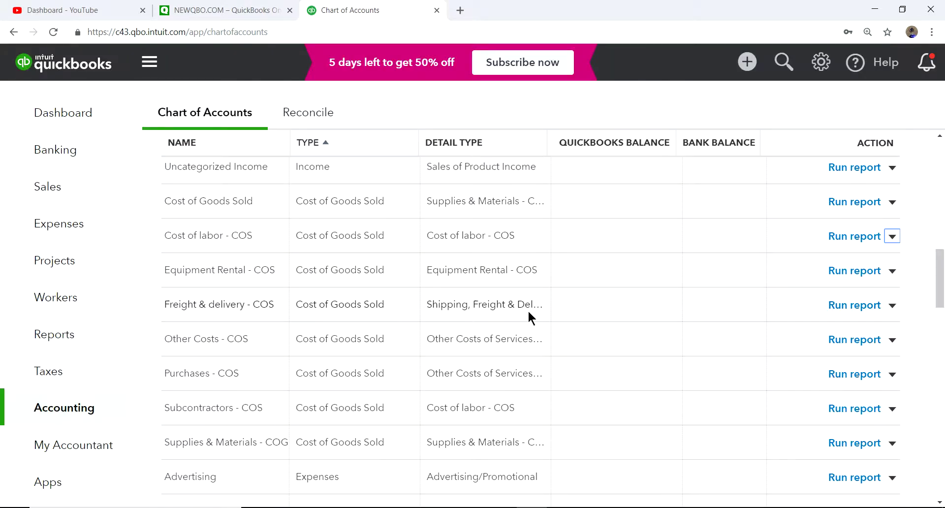
scroll(637, 296, "up", 5)
scroll(657, 315, "down", 4)
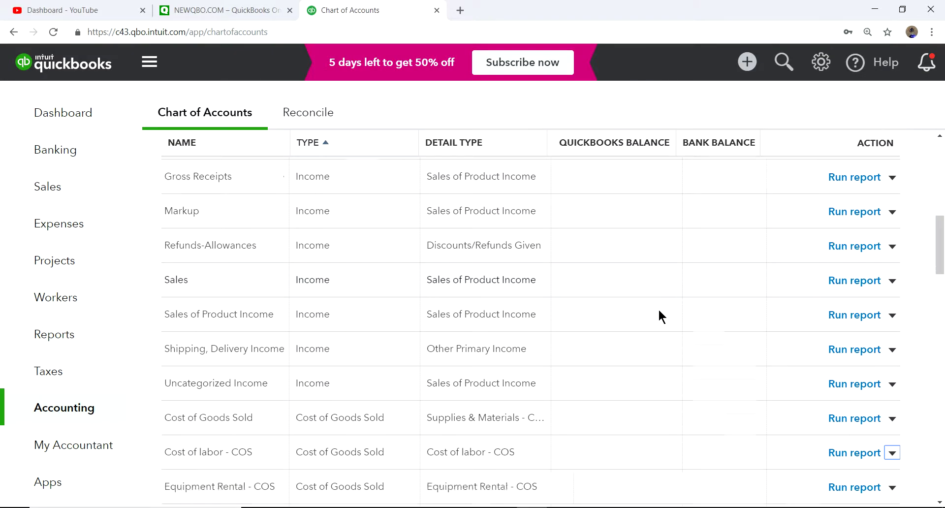
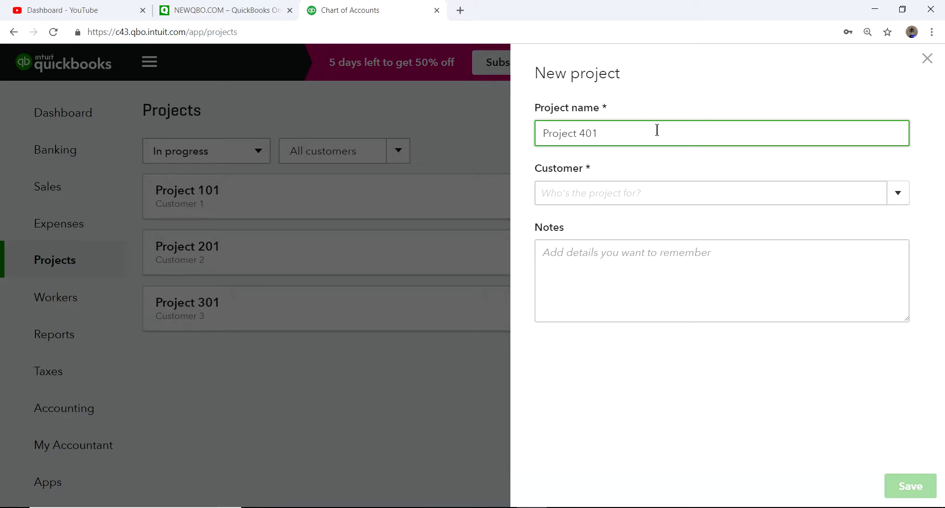
Add a new customer named Customer 4 as the customer for the new project Project 401
left_click(898, 193)
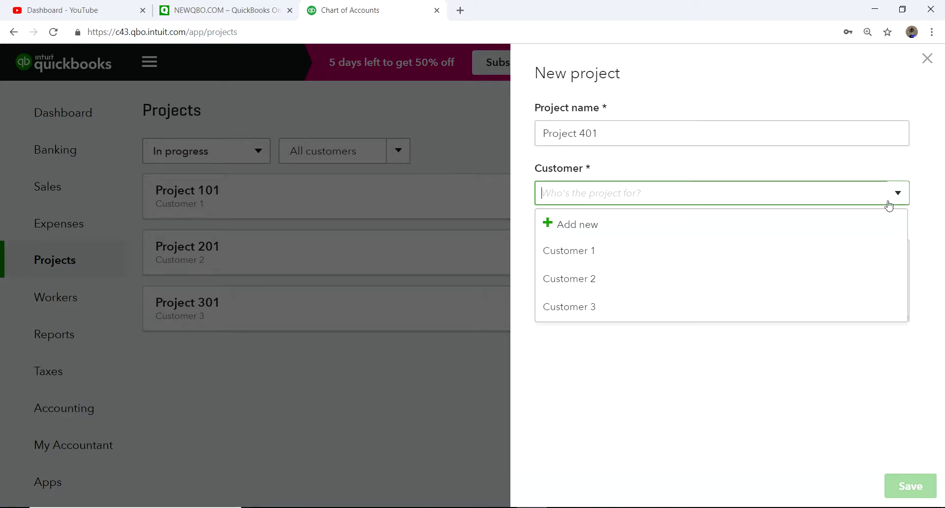
left_click(581, 224)
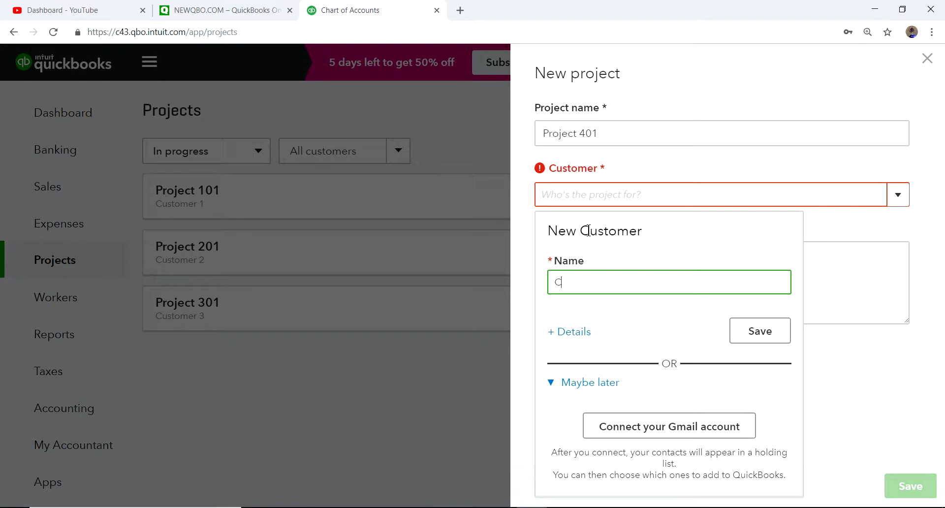
type("Custm")
left_click(767, 337)
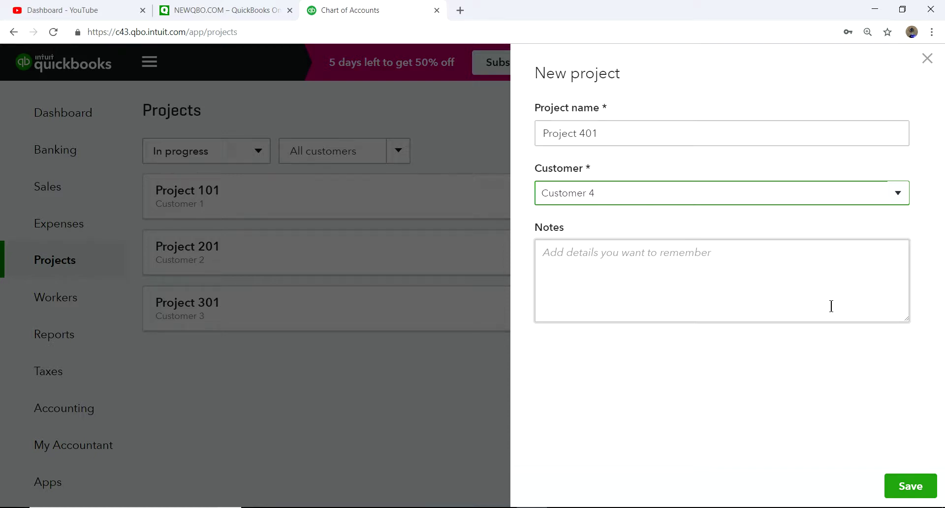
Save the new project Project 401 for Customer 4 and check its available status options without changing the status
left_click(910, 486)
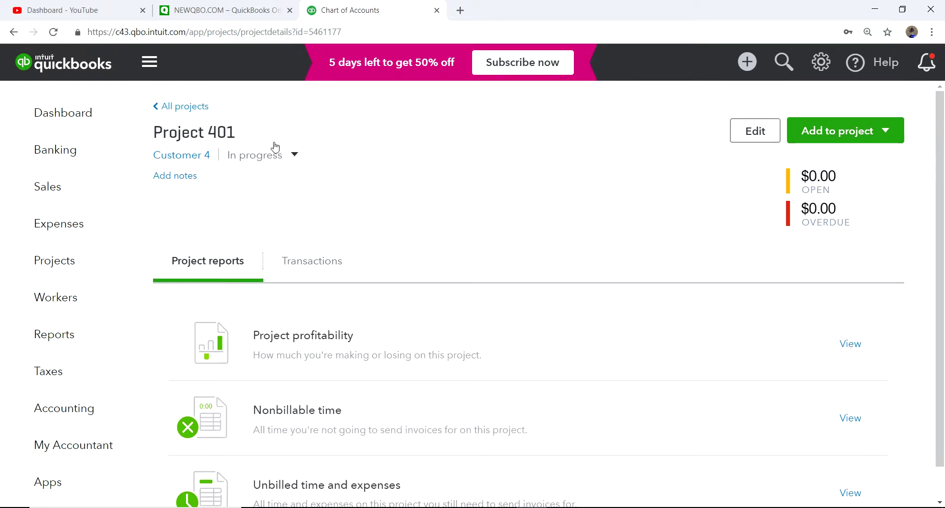
left_click(294, 157)
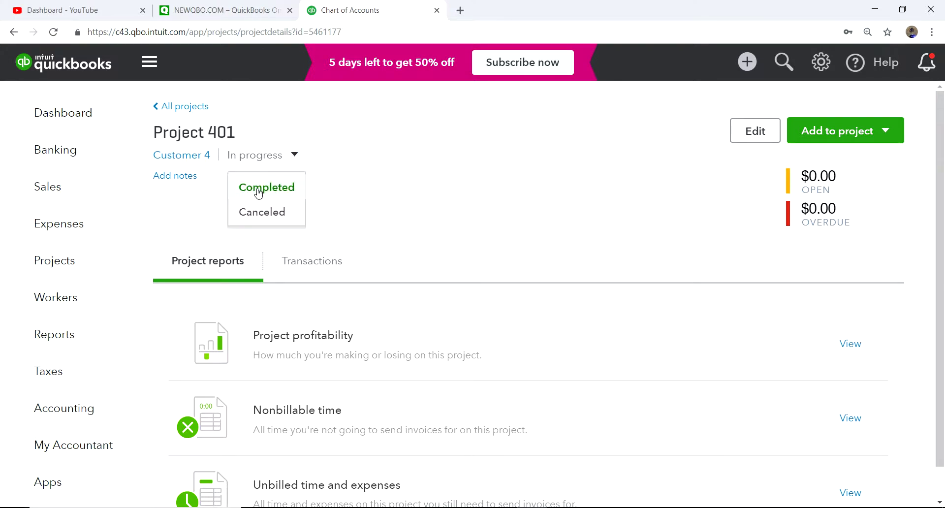
left_click(403, 184)
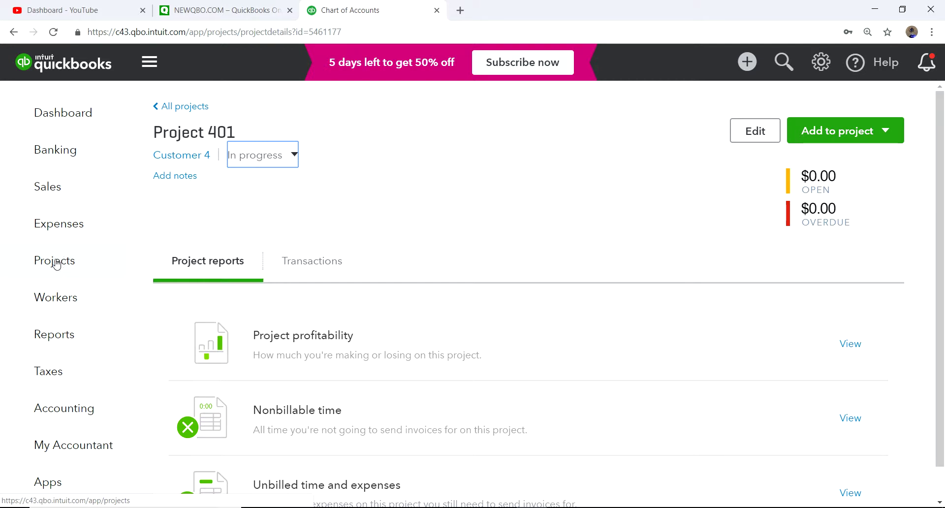
Open Project 101 from the list of projects and start a new expense for it
left_click(55, 120)
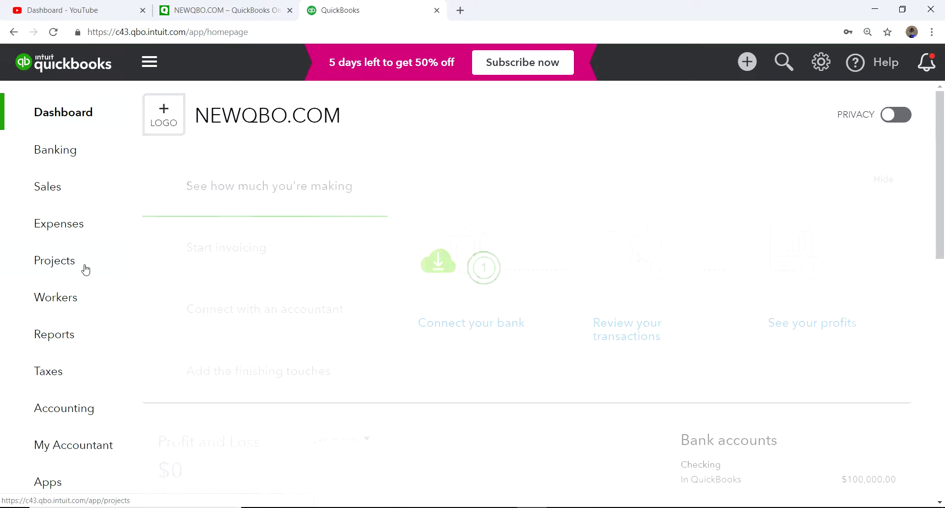
left_click(49, 262)
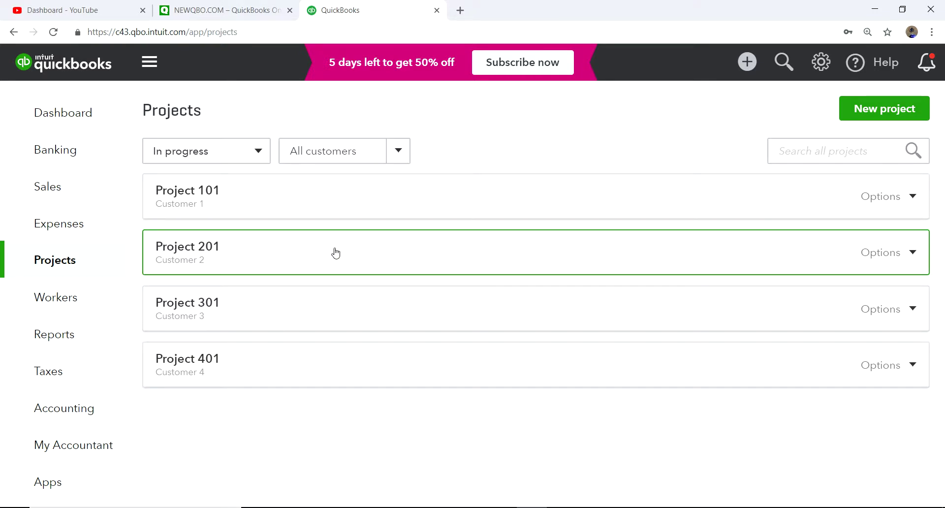
left_click(188, 206)
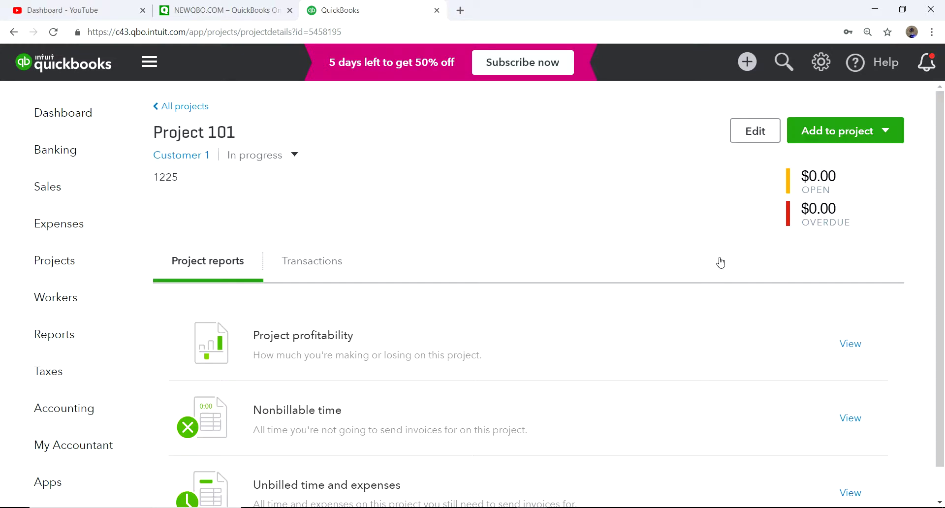
left_click(842, 136)
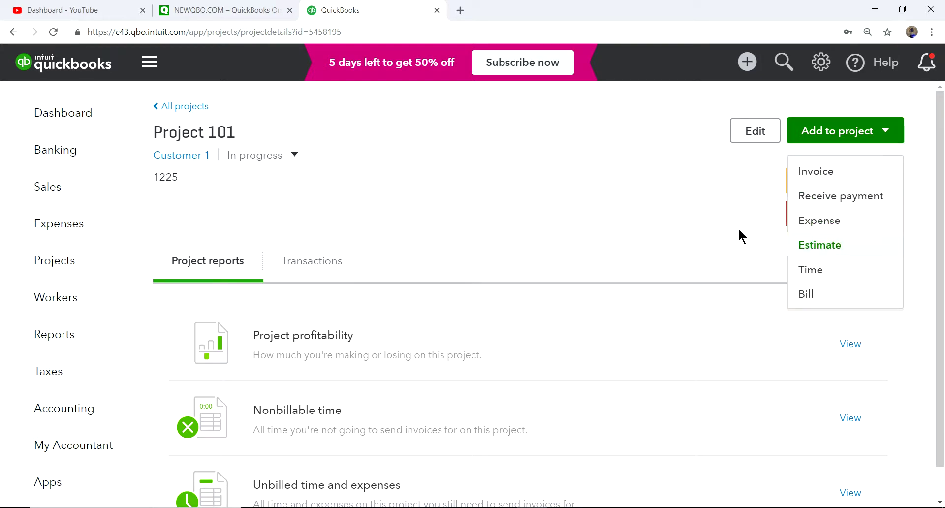
left_click(828, 226)
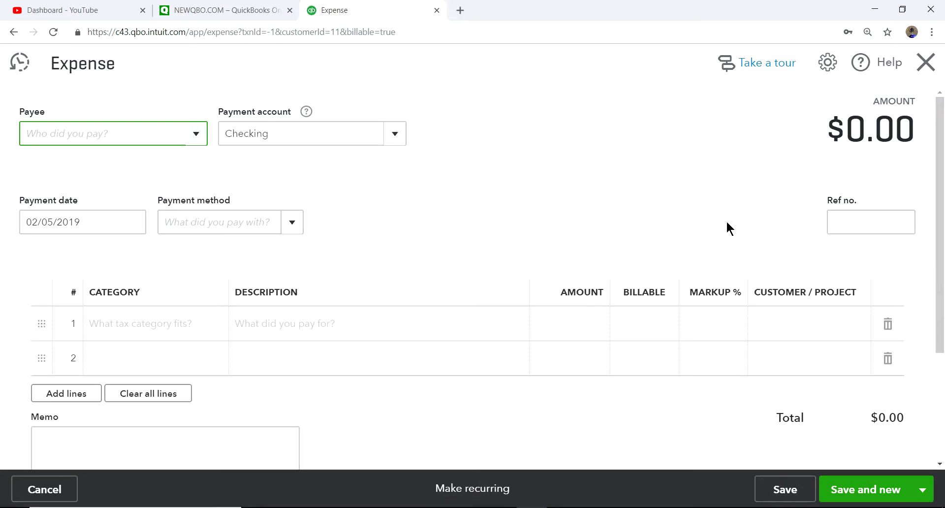
Set the payee to the vendor listed under a person's name and the first line's category to Subcontractors - COS
left_click(196, 133)
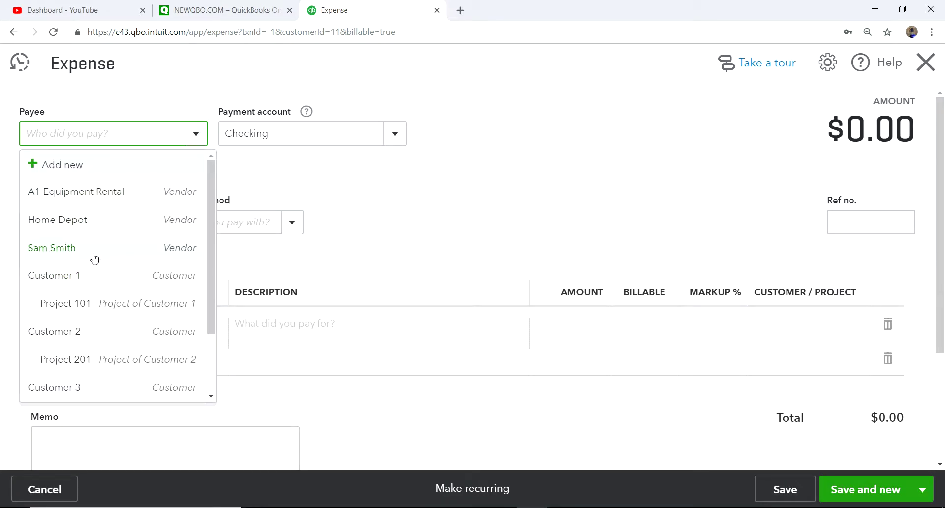
left_click(144, 250)
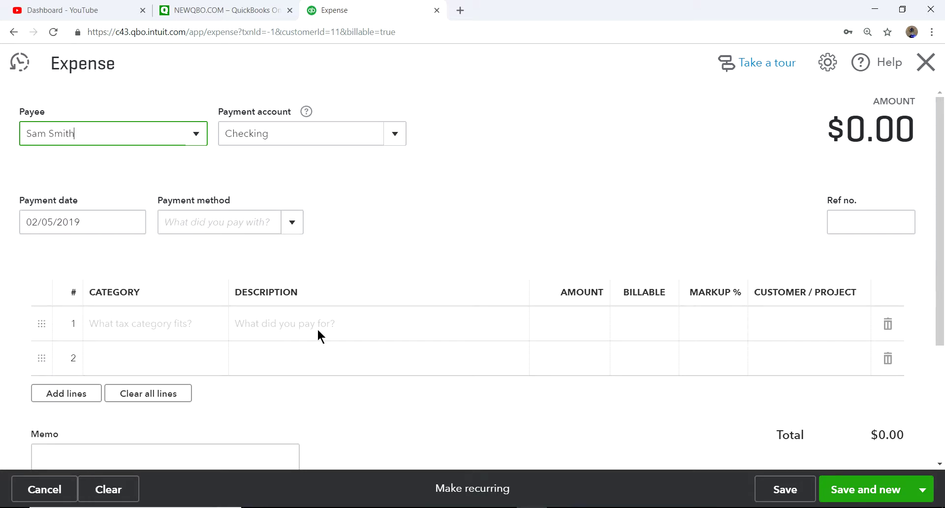
left_click(173, 330)
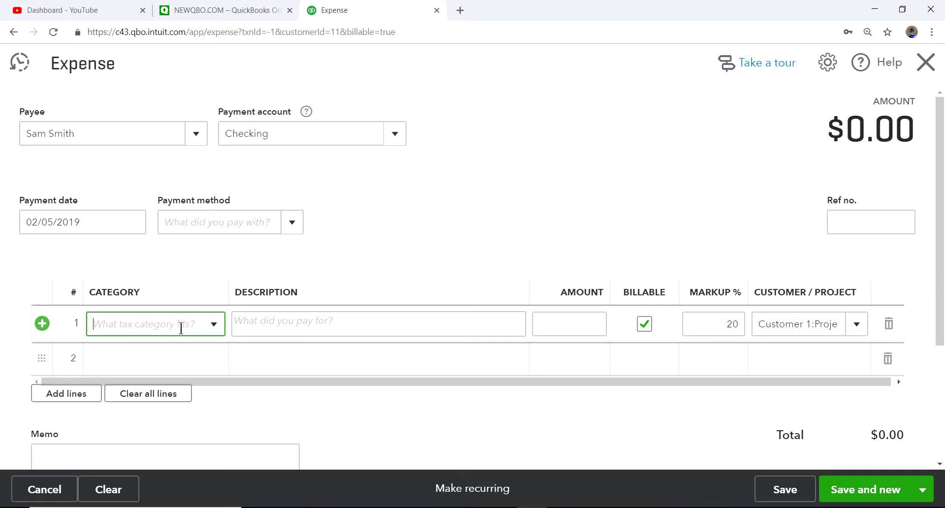
left_click(215, 325)
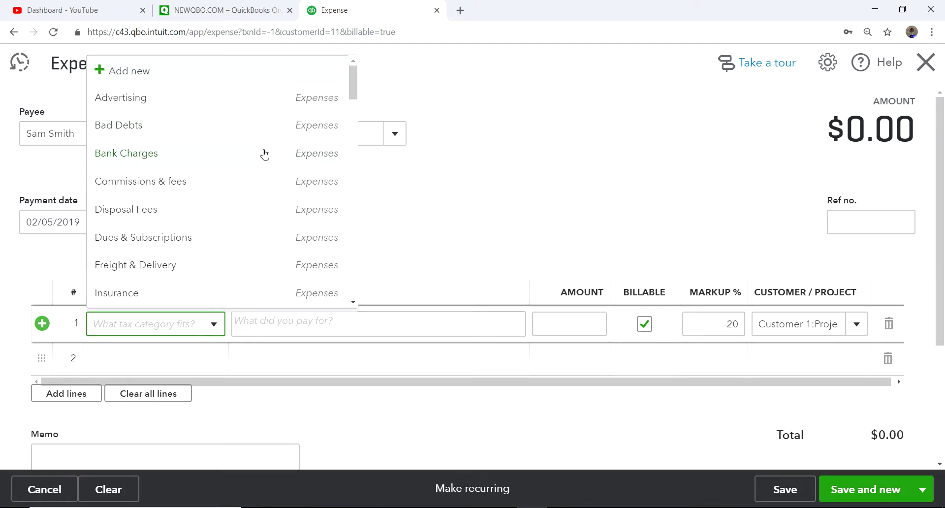
scroll(265, 157, "down", 10)
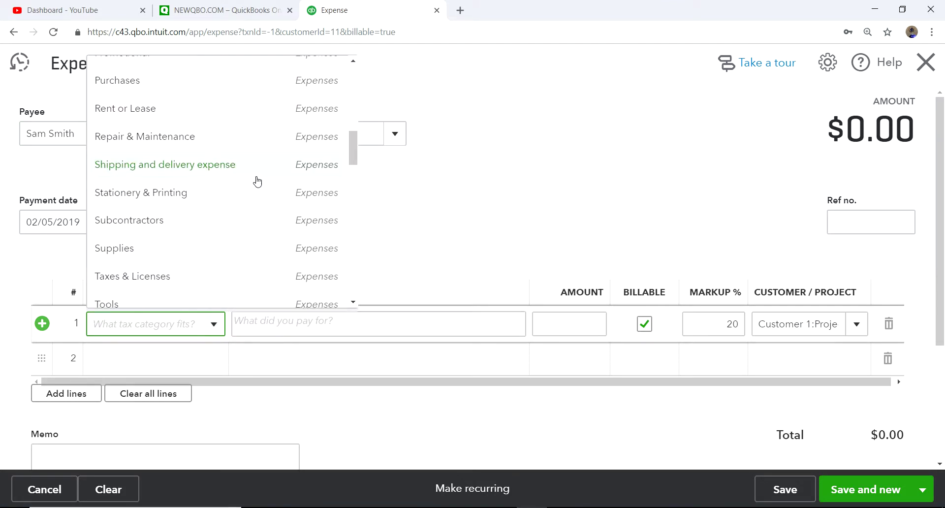
scroll(257, 182, "down", 5)
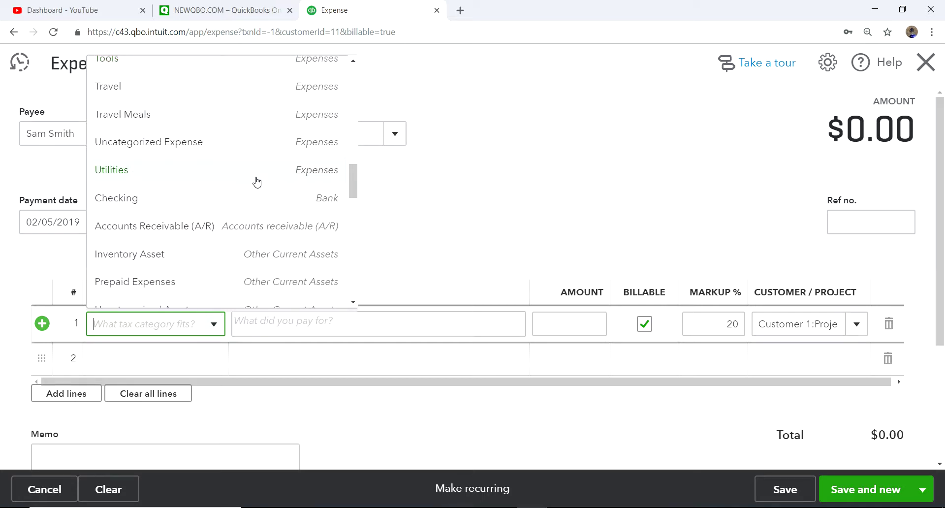
scroll(257, 182, "down", 10)
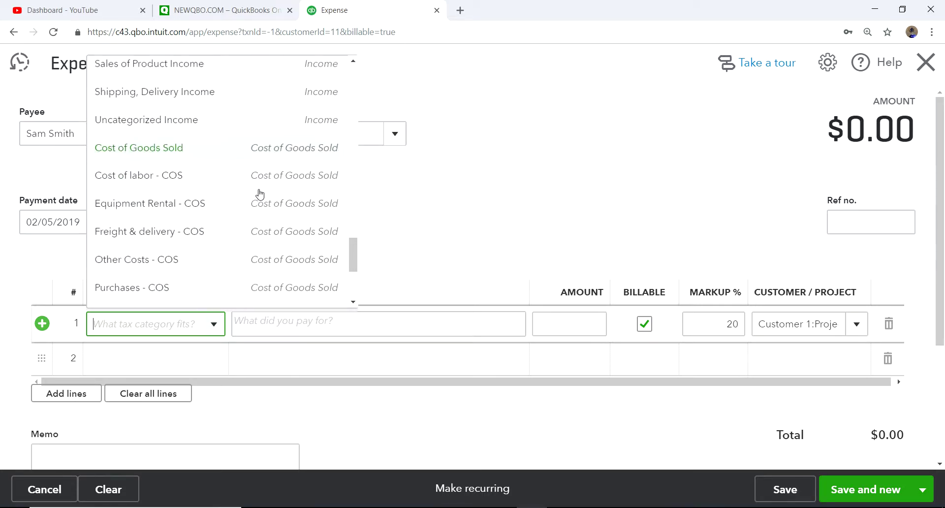
scroll(260, 194, "down", 1)
scroll(255, 200, "down", 2)
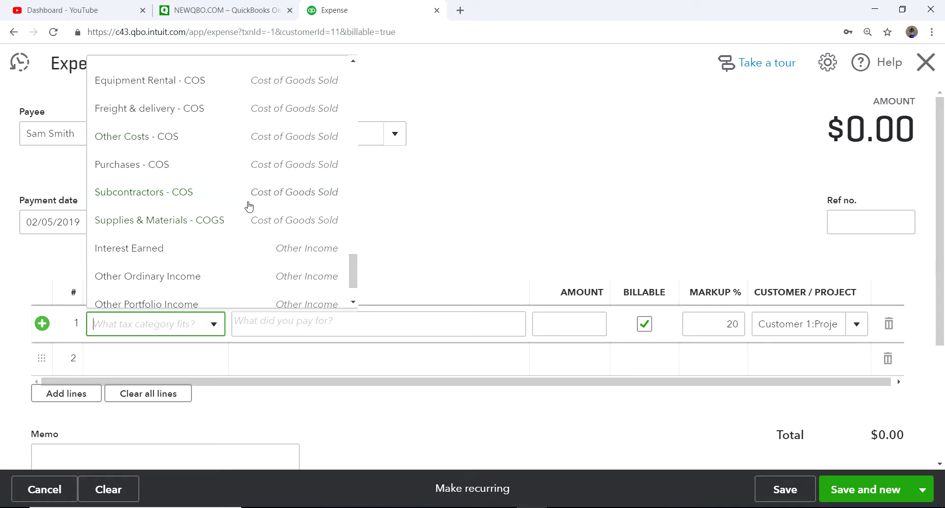
scroll(248, 210, "down", 1)
scroll(249, 209, "up", 1)
scroll(249, 209, "up", 3)
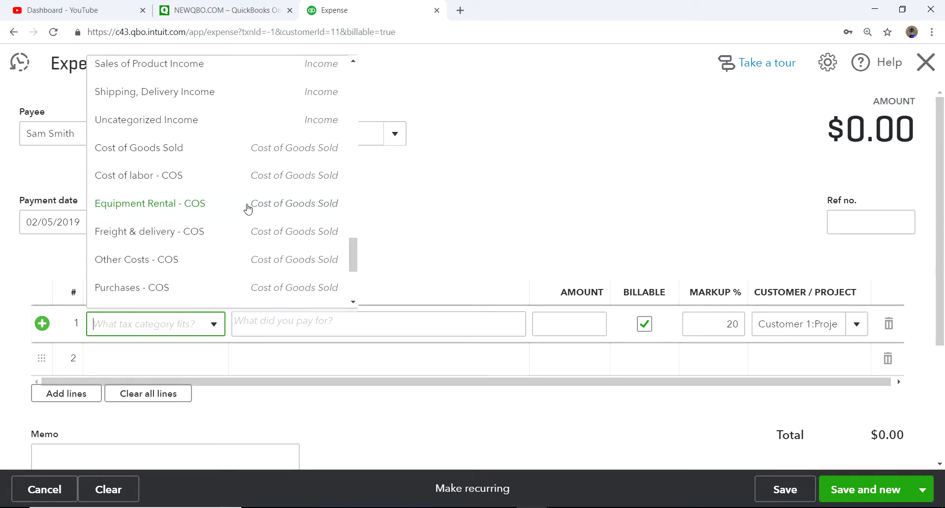
scroll(226, 213, "down", 2)
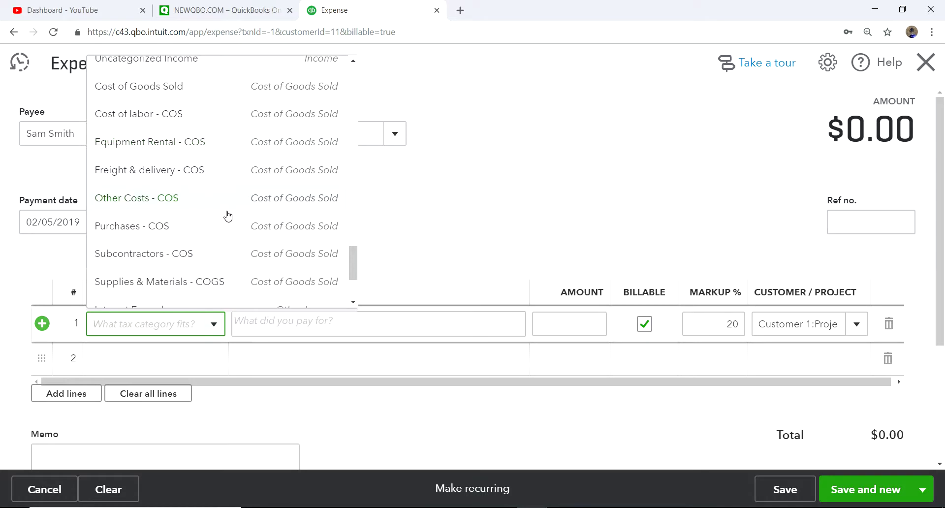
left_click(169, 254)
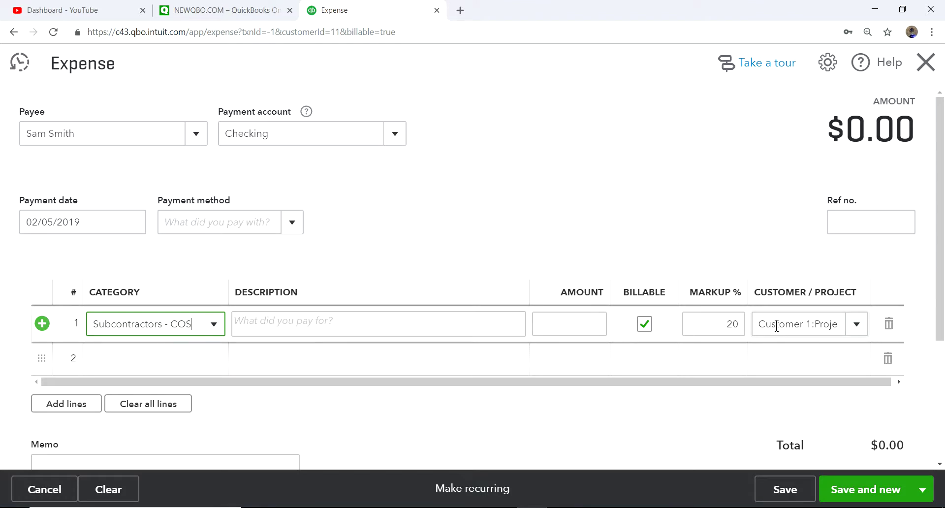
Try assigning the expense line to Customer 1, and set it back to Project 101
left_click(853, 330)
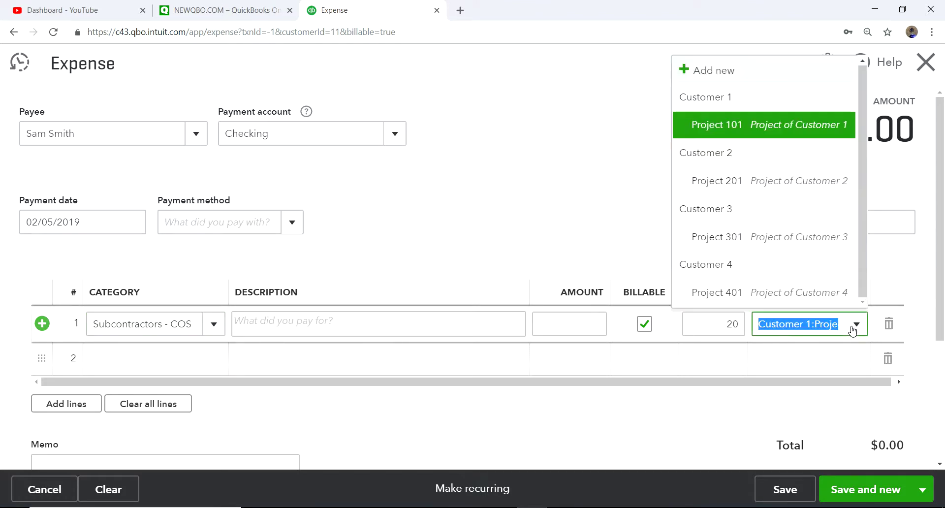
left_click(710, 100)
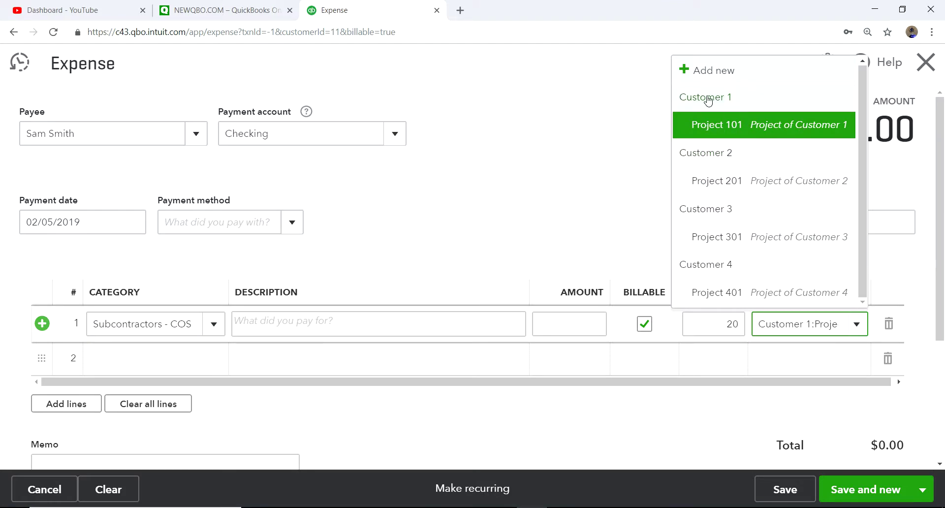
left_click(856, 324)
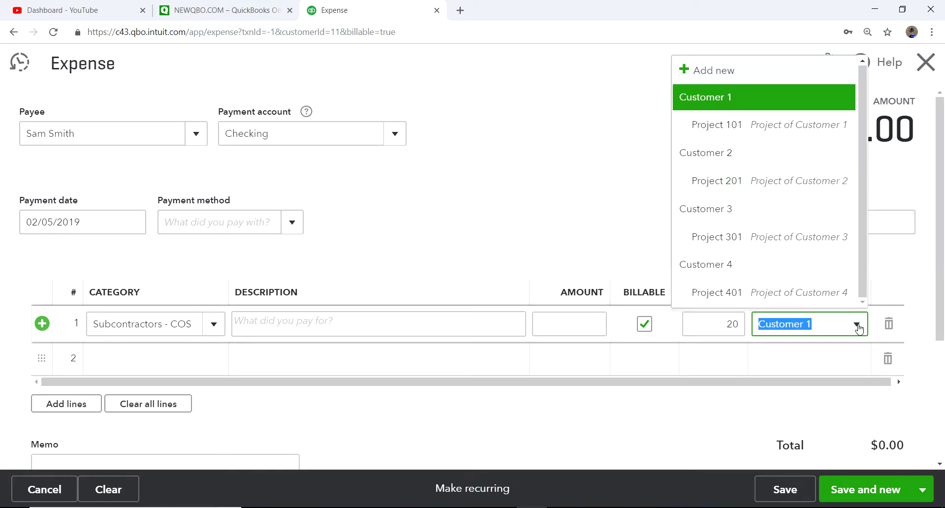
left_click(785, 130)
Set the line amount to 1000 and the reference number to 75896, and save the expense with a new blank one opened
left_click(564, 332)
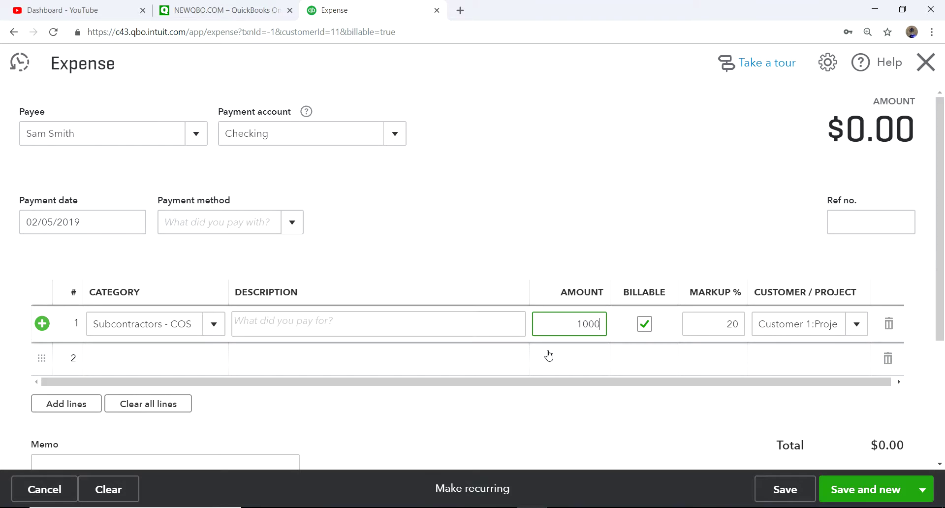
left_click(592, 157)
left_click(861, 225)
type("75896")
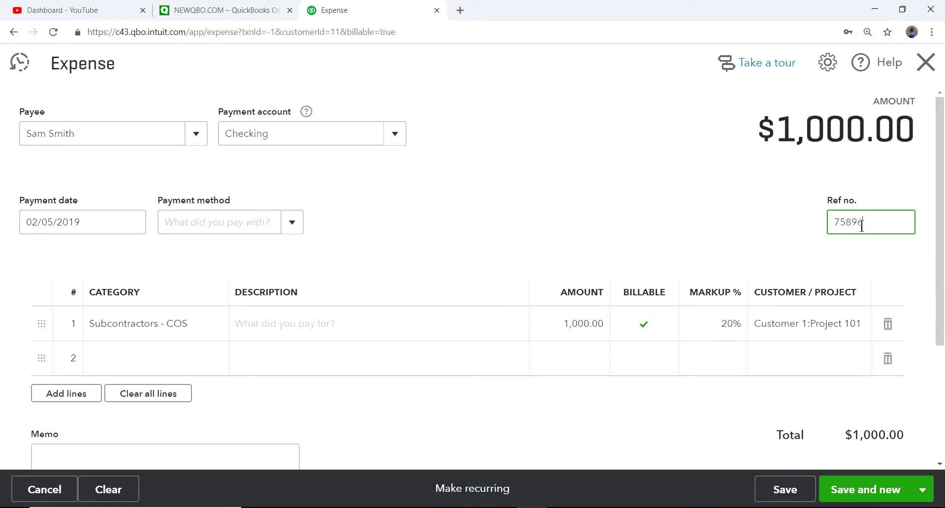
left_click(595, 169)
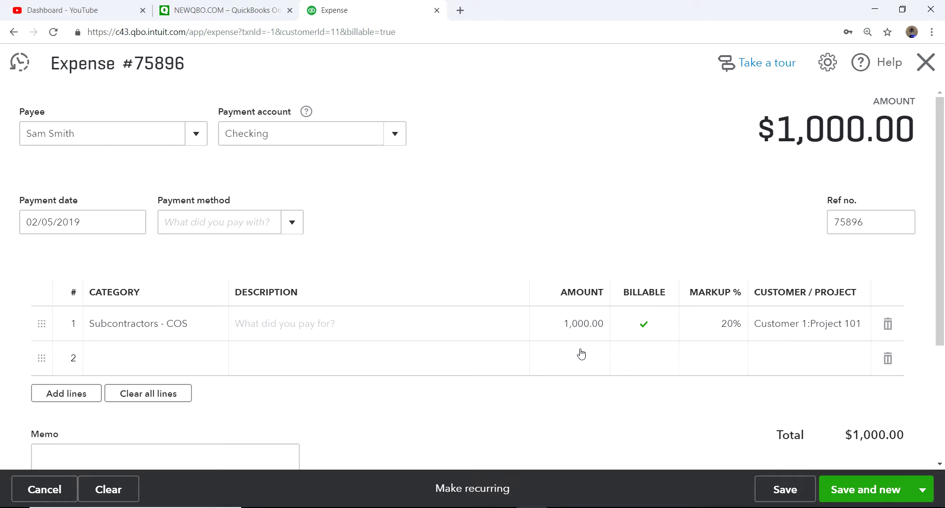
left_click(854, 496)
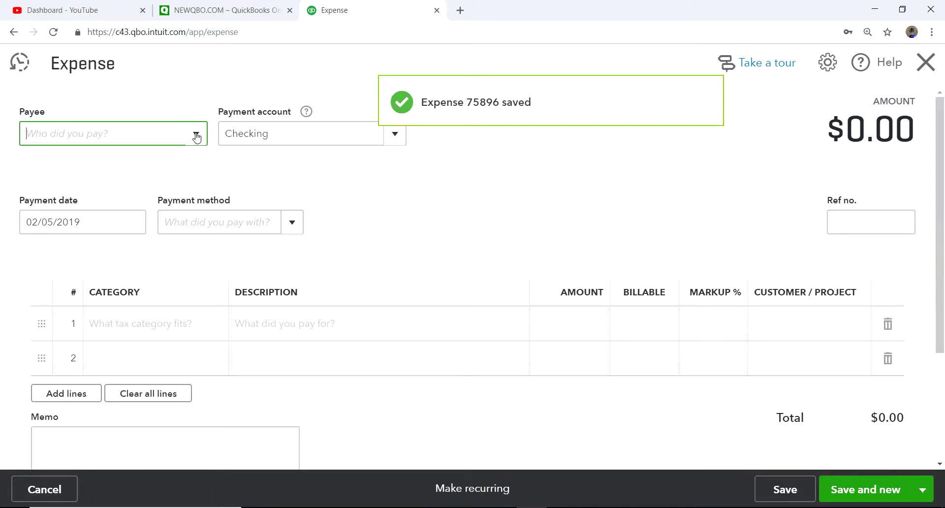
left_click(196, 134)
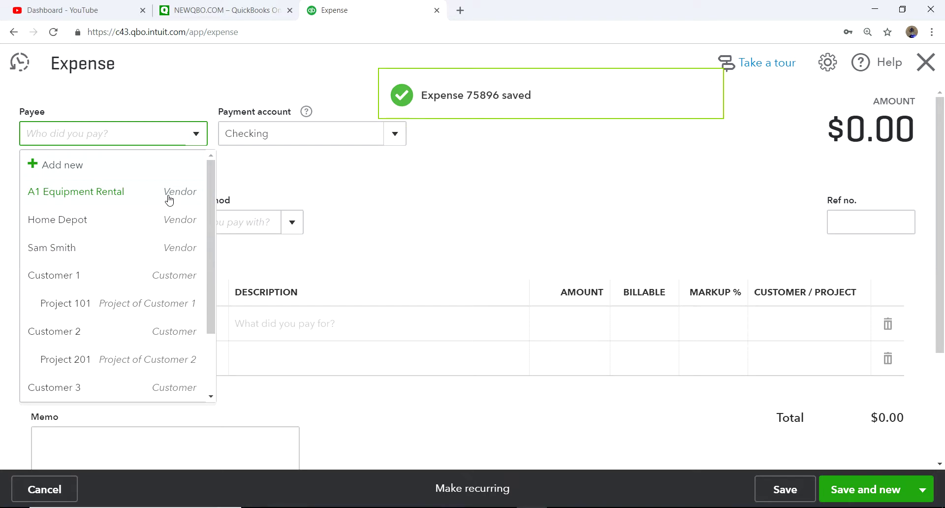
left_click(169, 199)
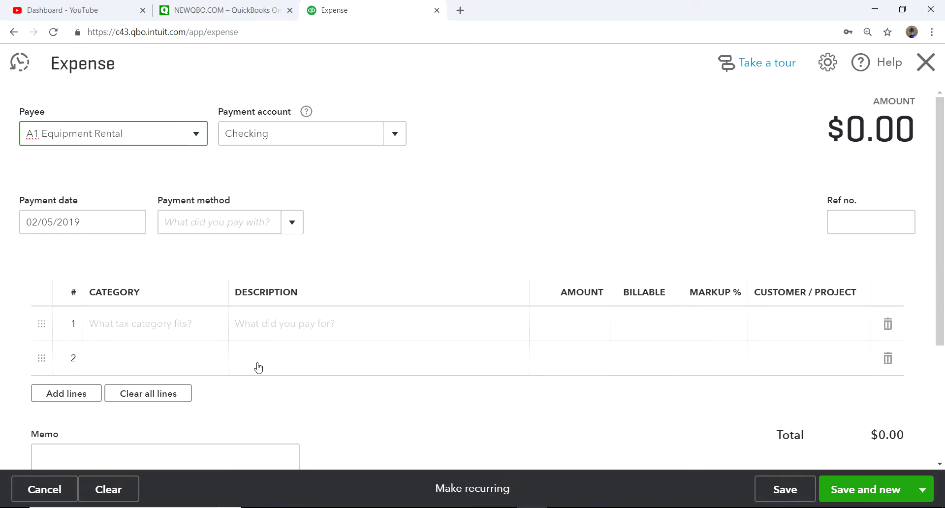
left_click(183, 327)
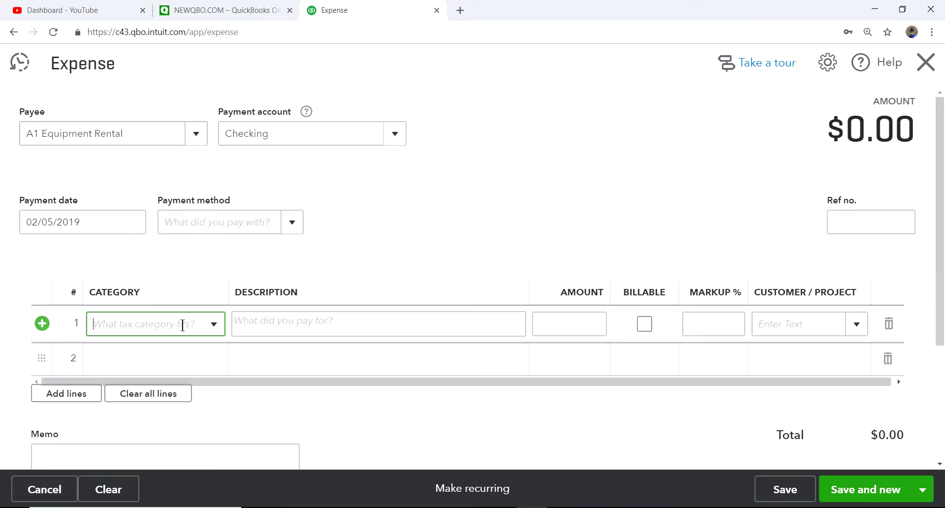
left_click(214, 325)
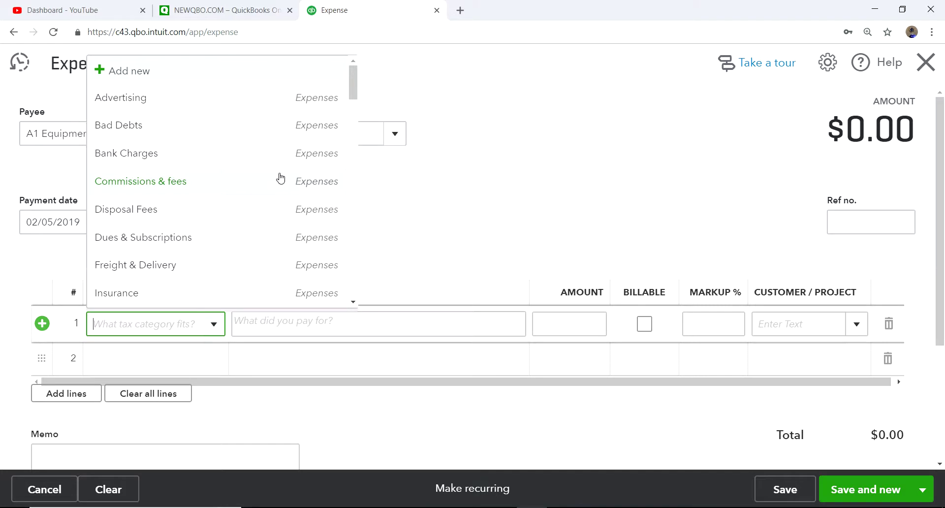
scroll(283, 197, "down", 8)
scroll(279, 203, "down", 6)
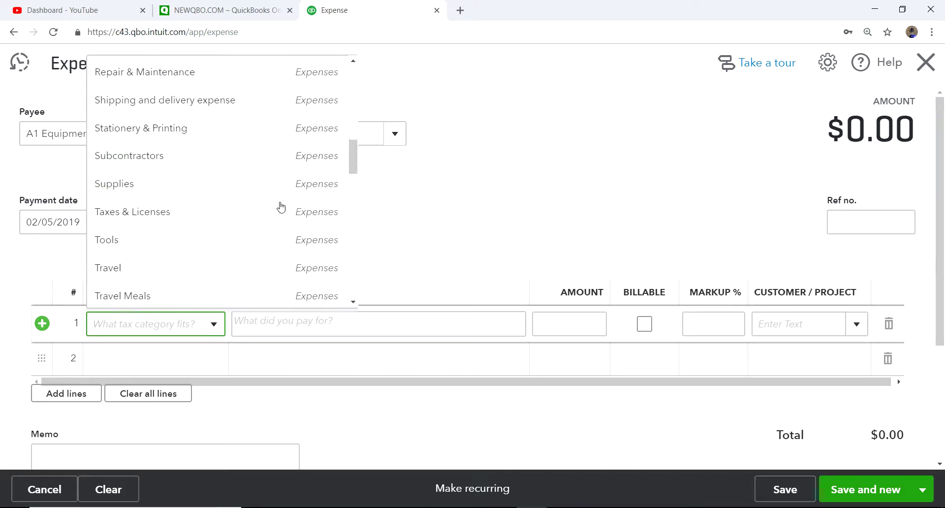
scroll(281, 207, "down", 5)
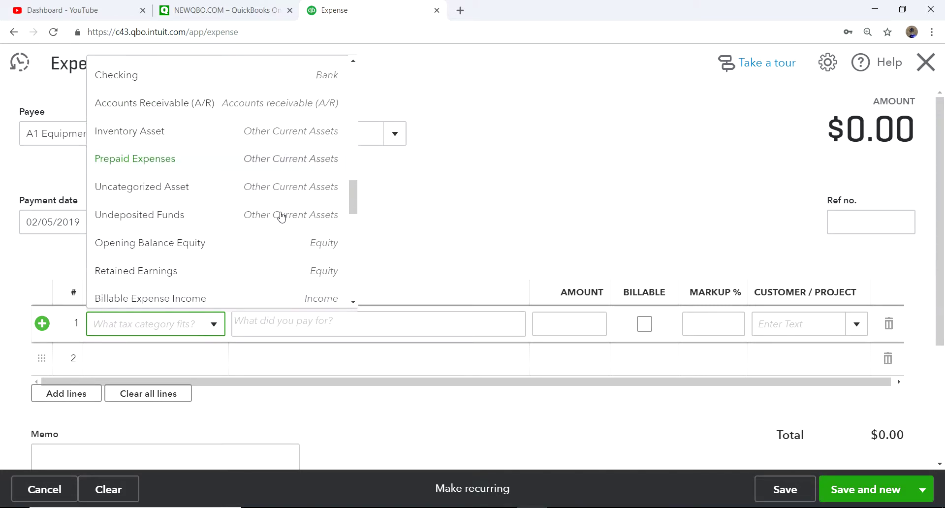
scroll(282, 219, "down", 5)
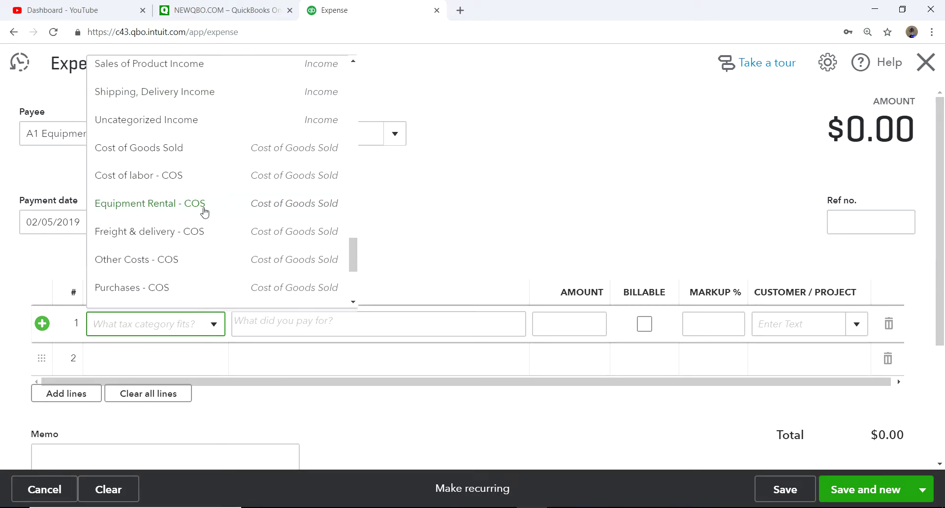
left_click(161, 206)
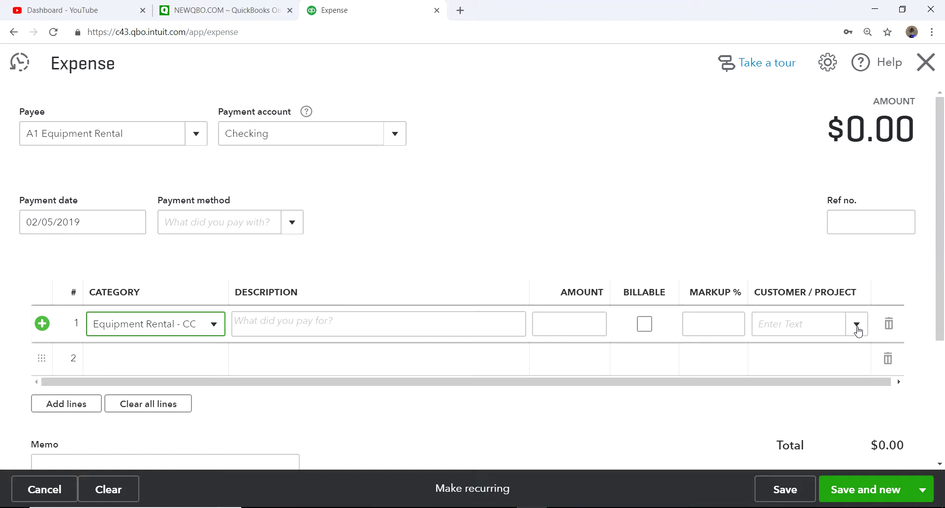
left_click(927, 65)
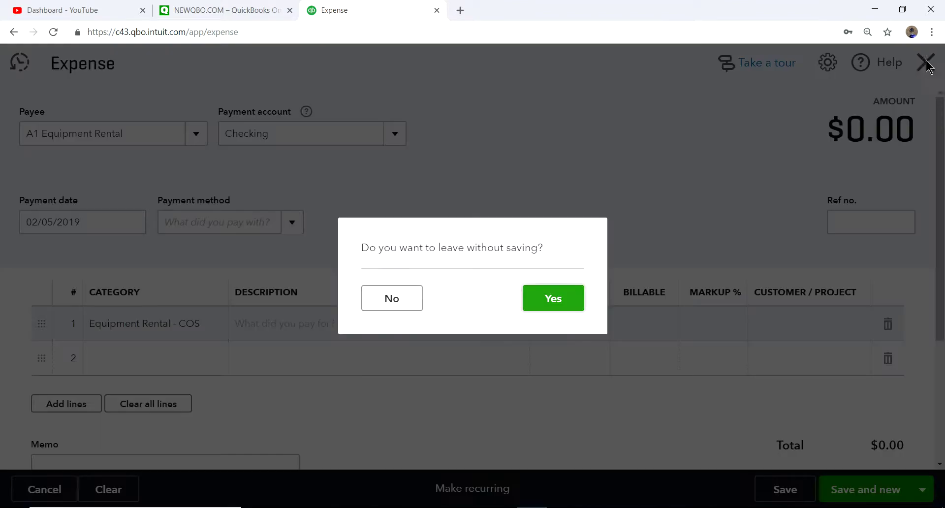
left_click(551, 307)
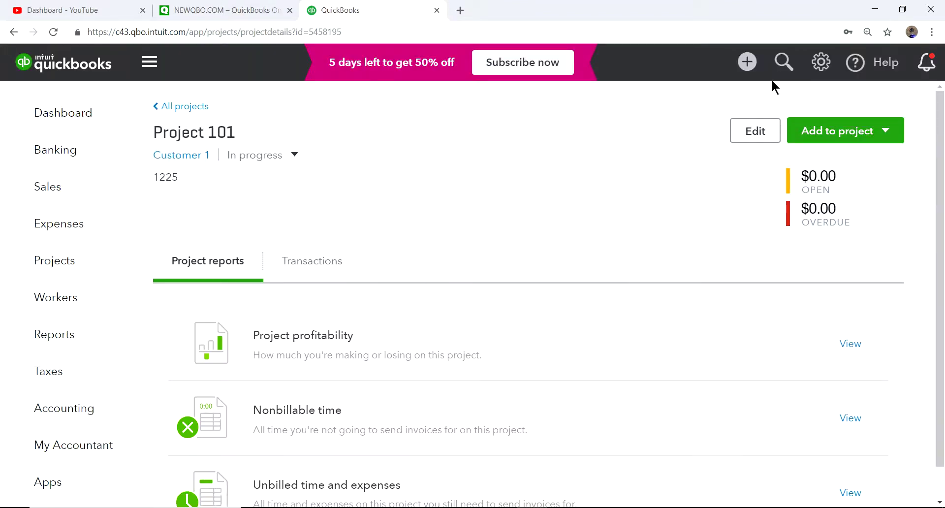
Edit the Equipment Rental - COS account in the chart of accounts so it is used for billable expenses, and save it
left_click(146, 408)
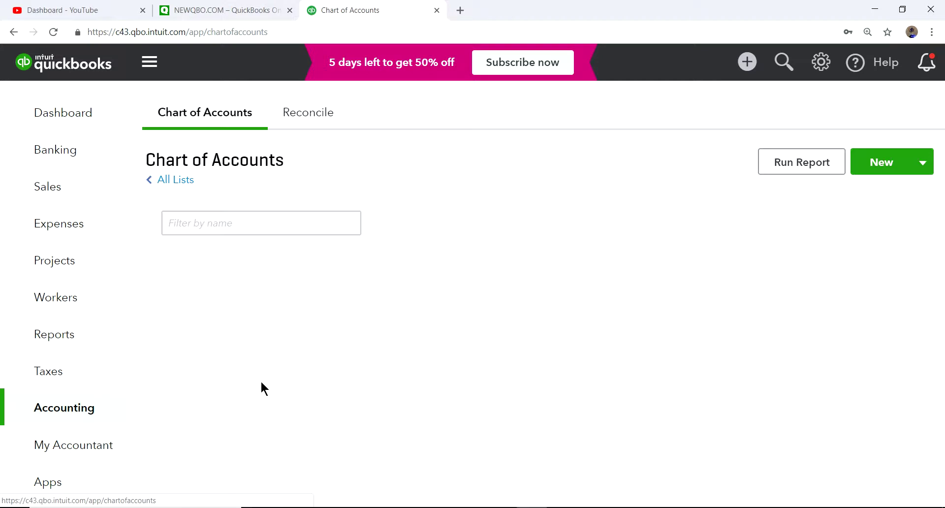
scroll(574, 375, "down", 10)
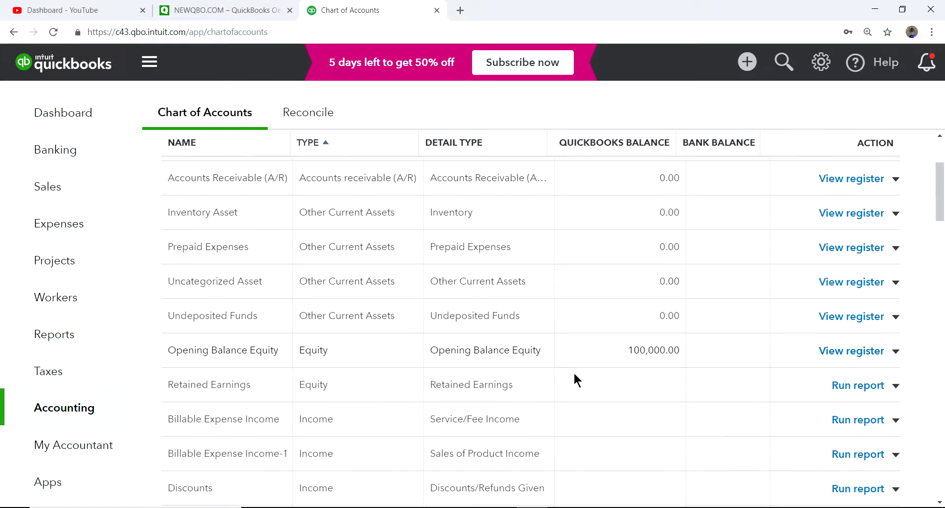
scroll(575, 375, "down", 3)
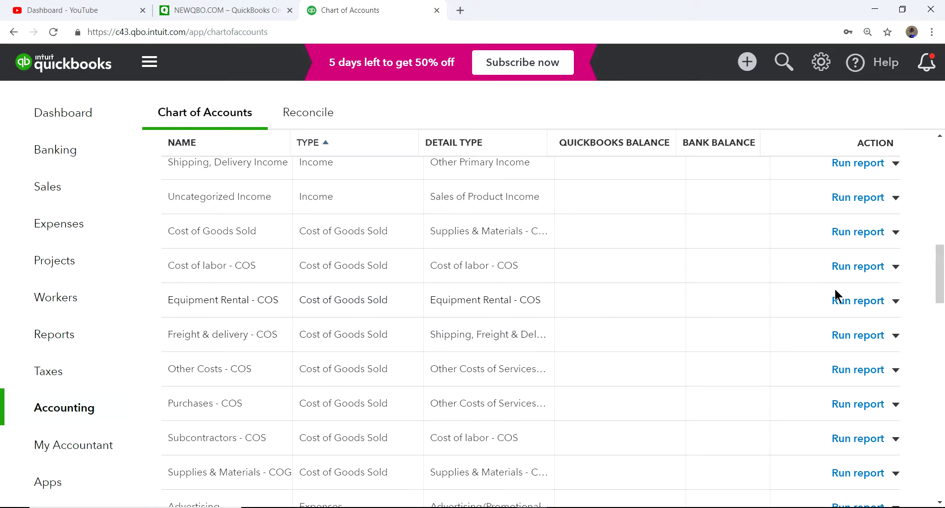
left_click(896, 301)
left_click(802, 324)
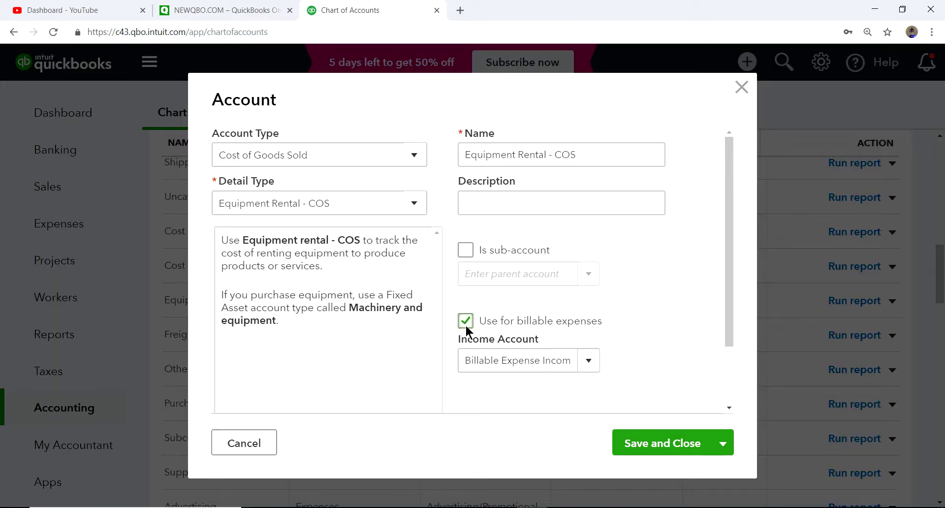
left_click(586, 364)
left_click(588, 363)
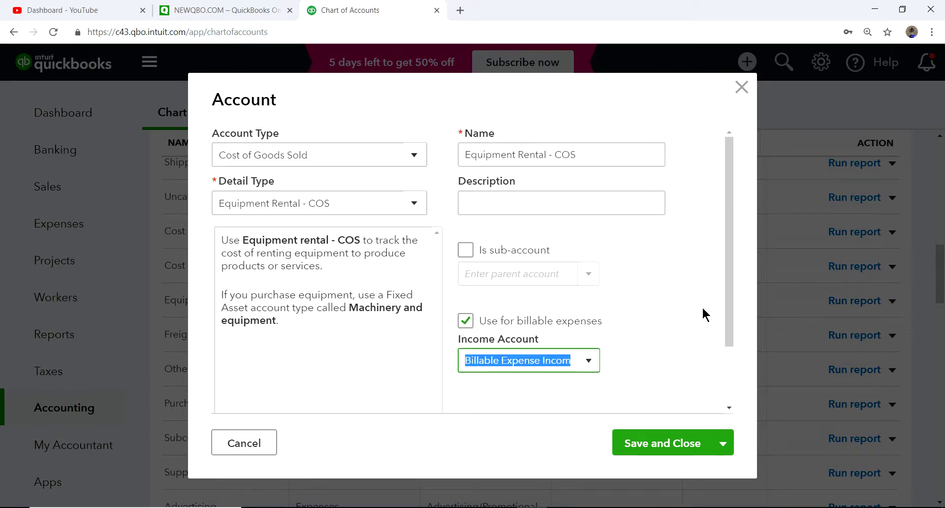
left_click(658, 443)
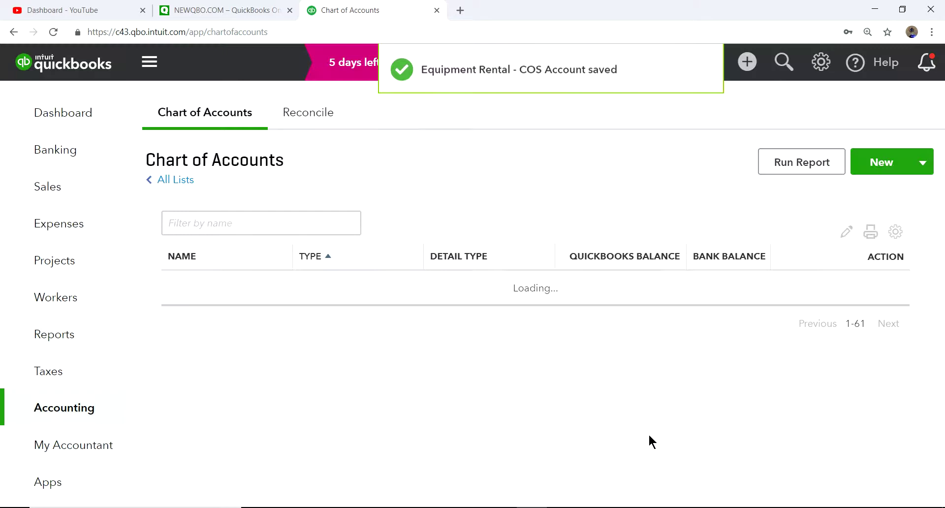
Start a new expense from Project 101 and set its payee to the vendor A1 Equipment Rental
left_click(49, 261)
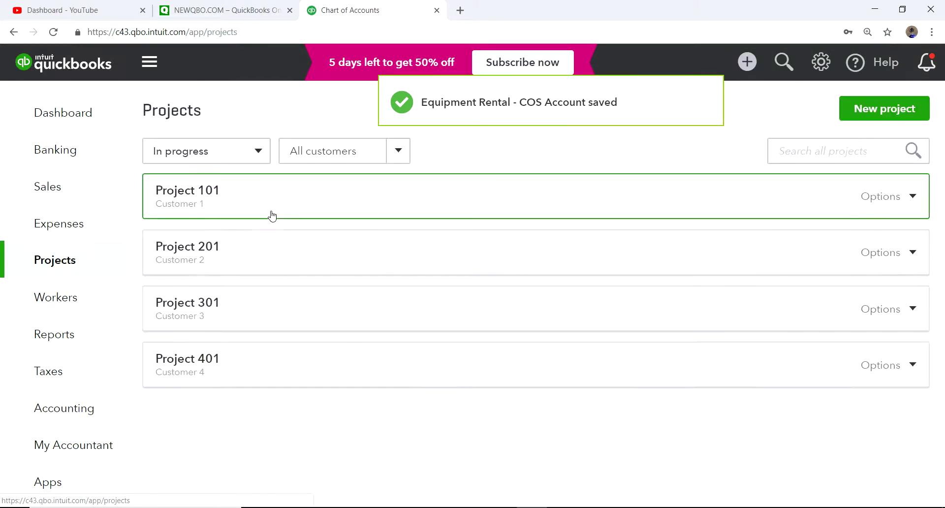
left_click(404, 203)
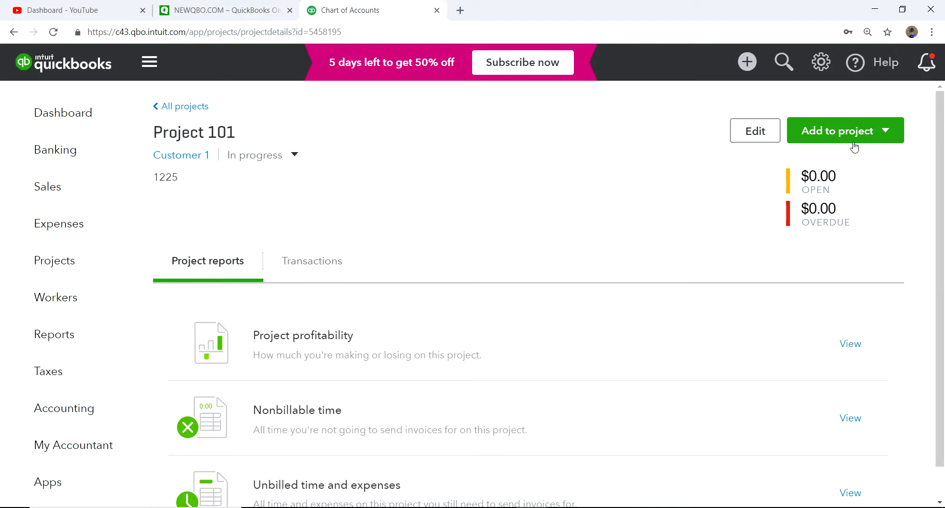
left_click(855, 131)
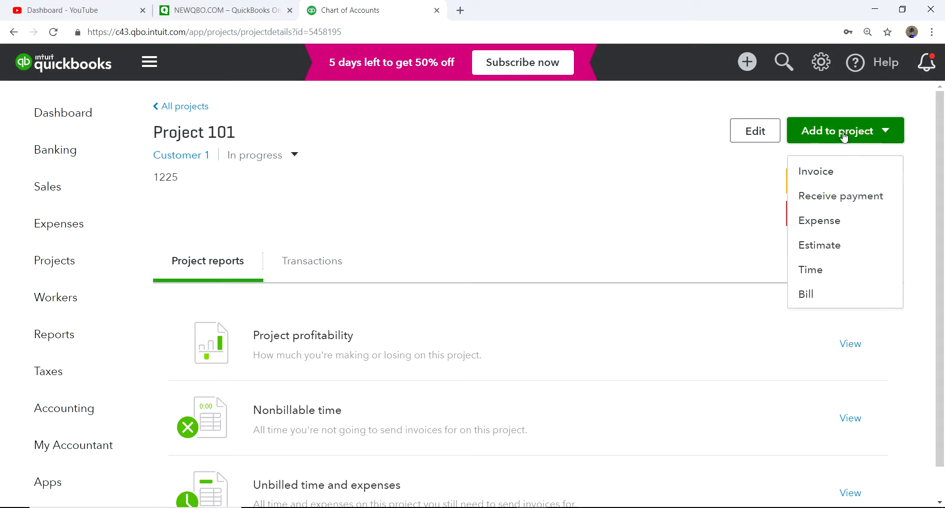
left_click(809, 222)
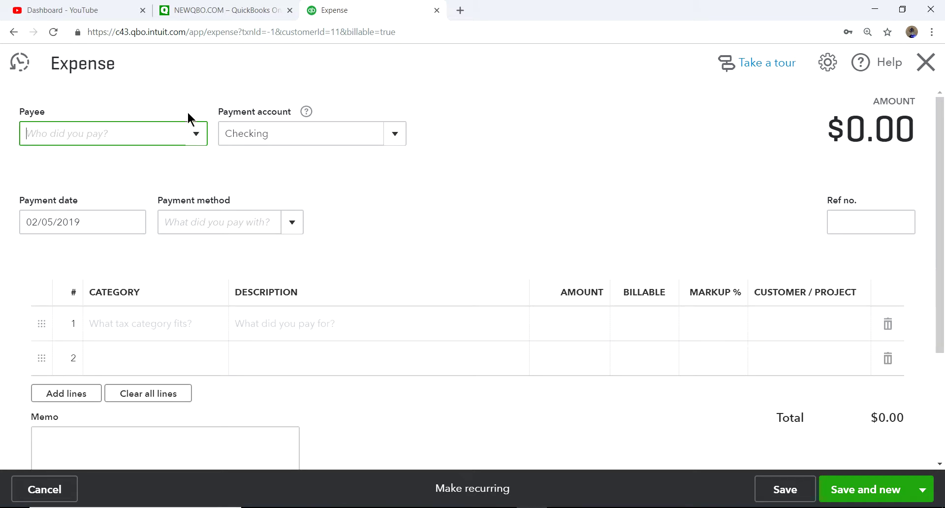
left_click(197, 134)
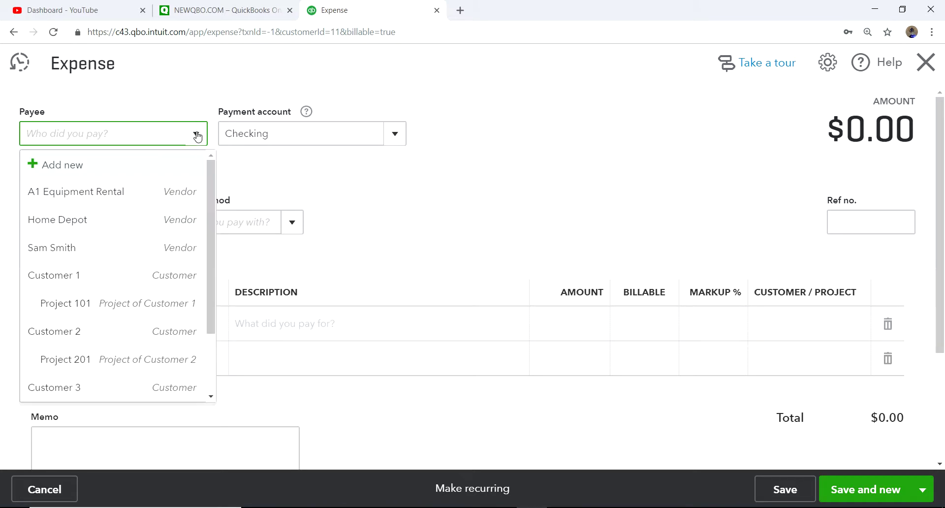
left_click(96, 193)
Set the first line's amount to 1000, billable to Customer 1's Project 101 with 20% markup, and try to save the expense
left_click(789, 322)
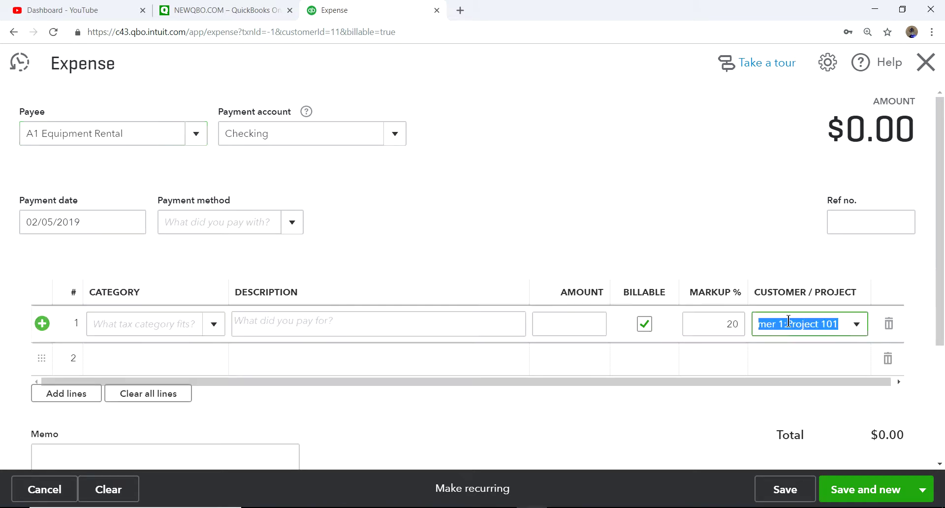
left_click(714, 362)
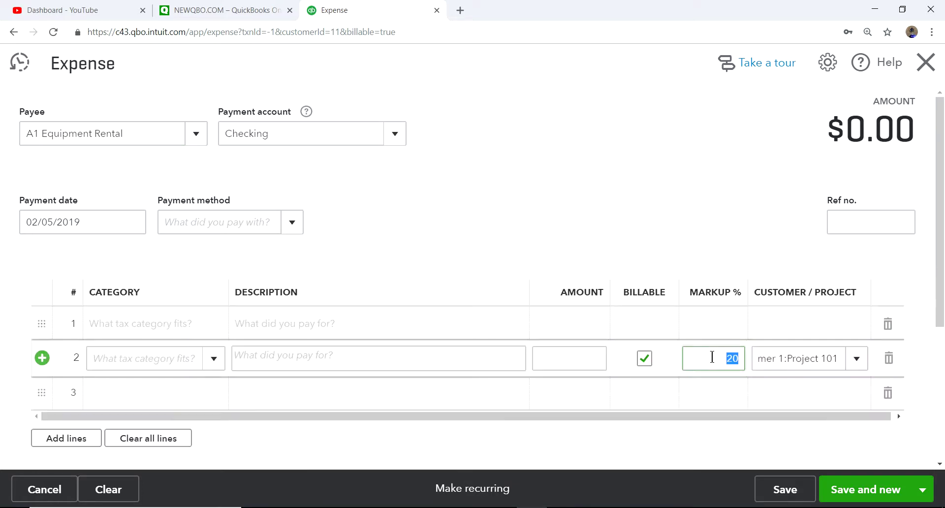
left_click(778, 330)
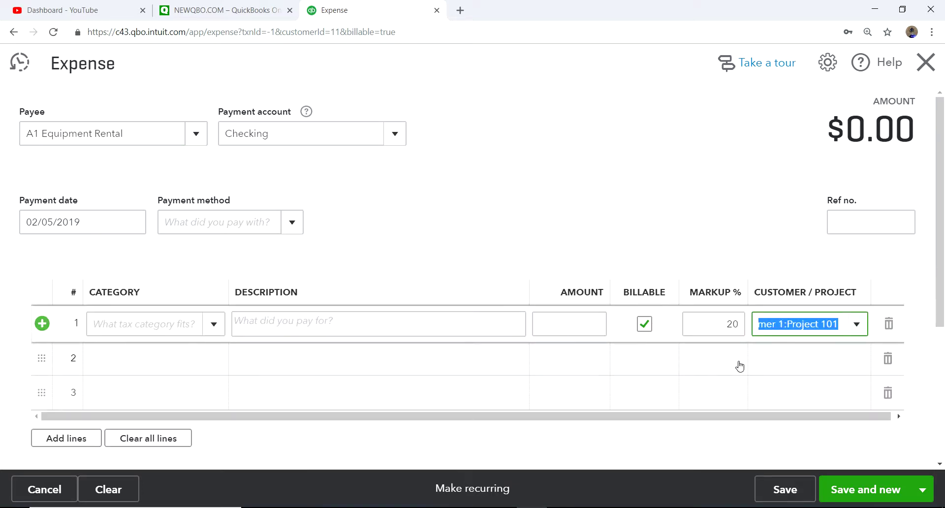
left_click(703, 446)
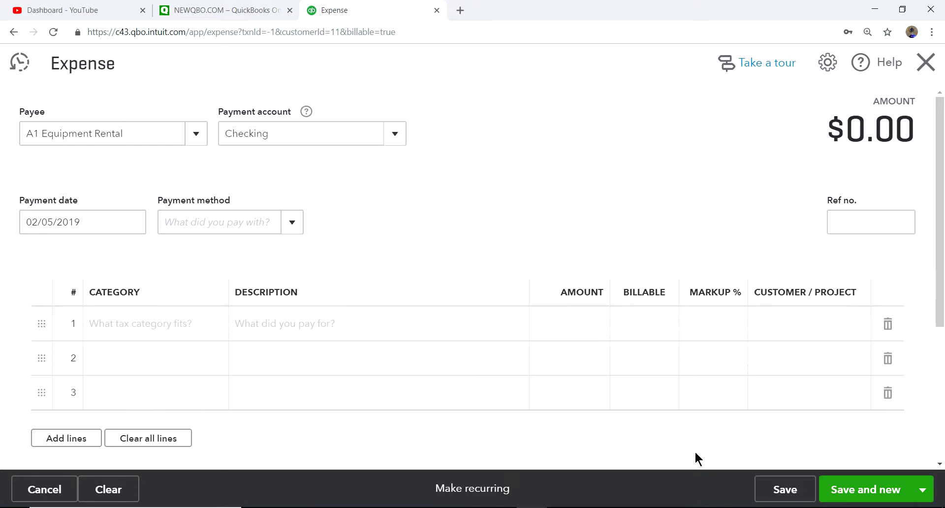
left_click(766, 322)
left_click(554, 322)
type("1000")
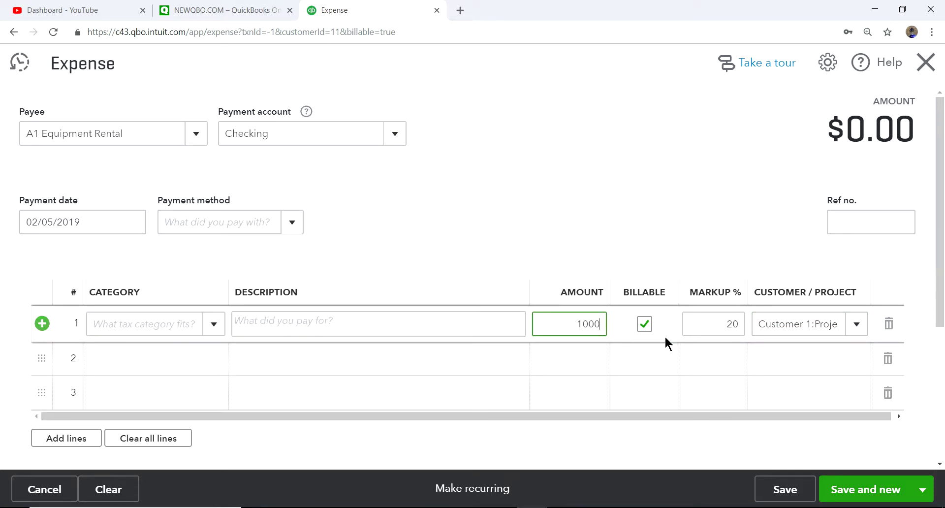
double_click(500, 201)
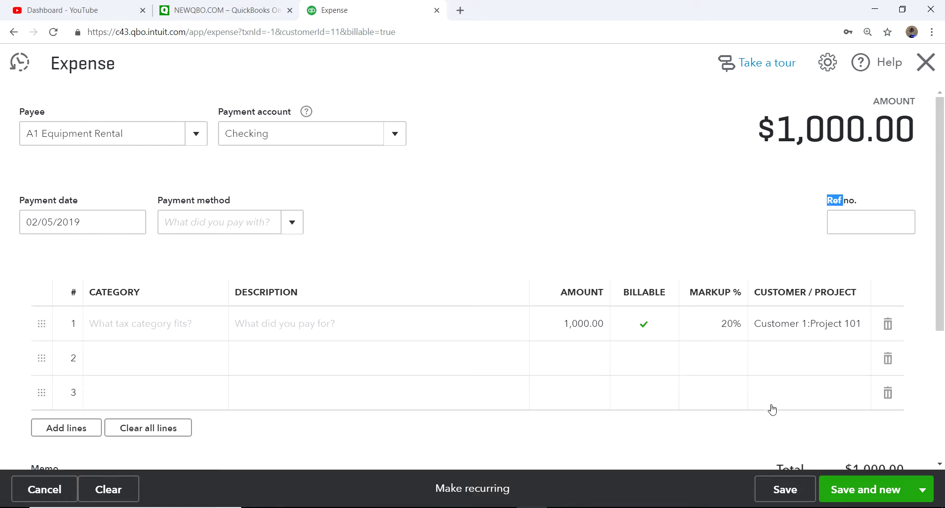
left_click(922, 494)
left_click(866, 490)
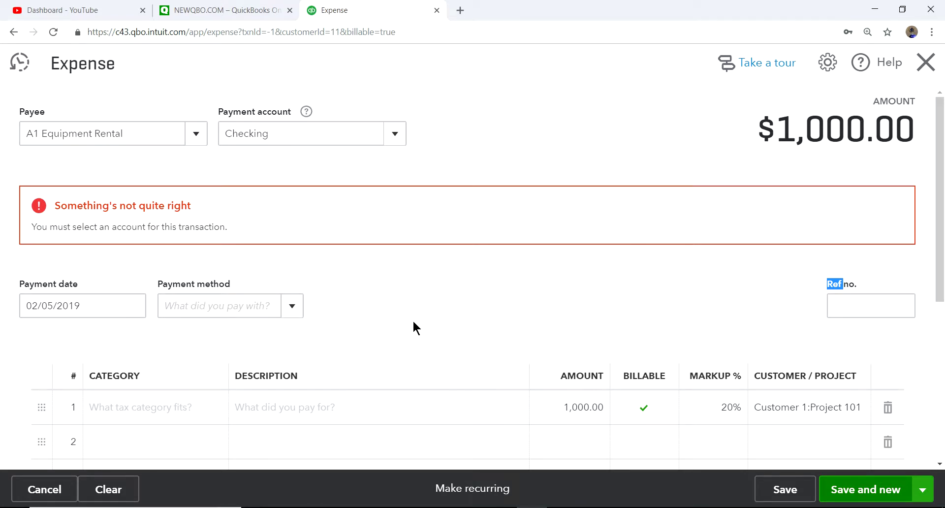
Set the first line's category to Equipment Rental - COS and save the expense with a new blank one opened
scroll(415, 327, "down", 2)
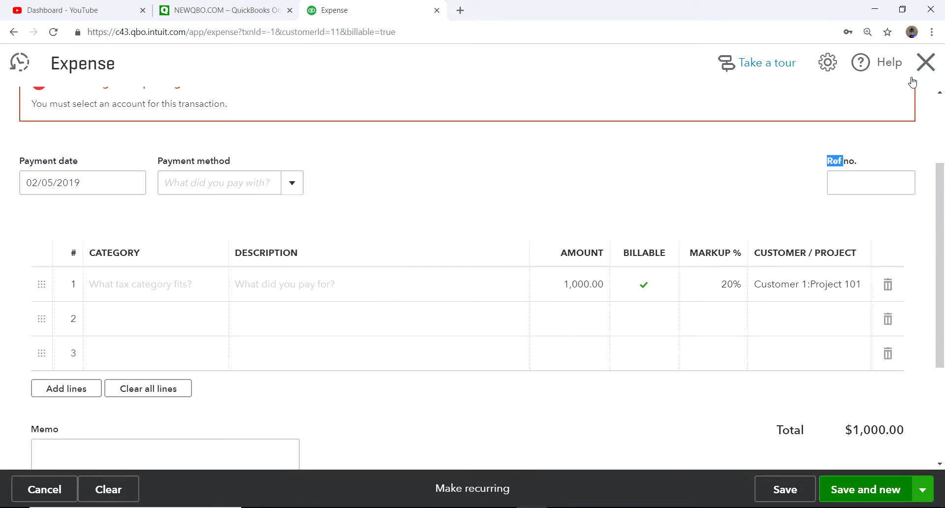
left_click(118, 291)
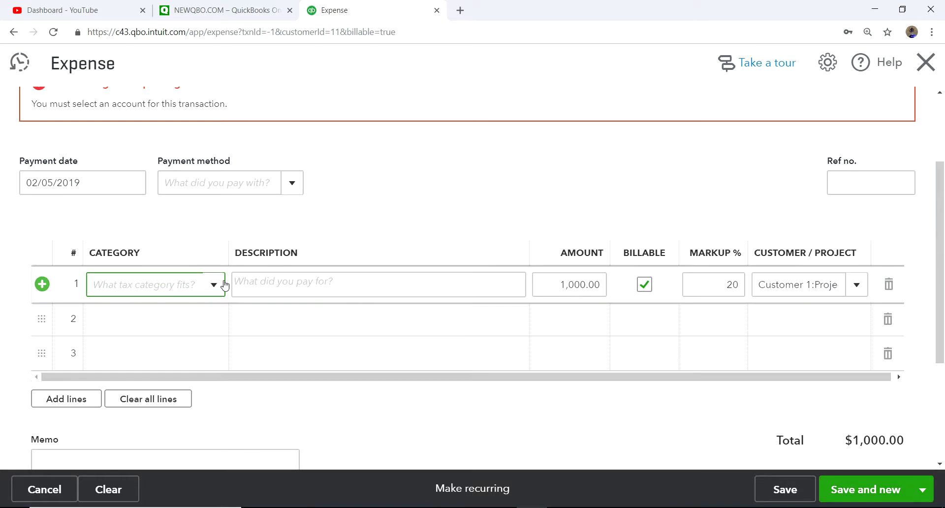
type("re")
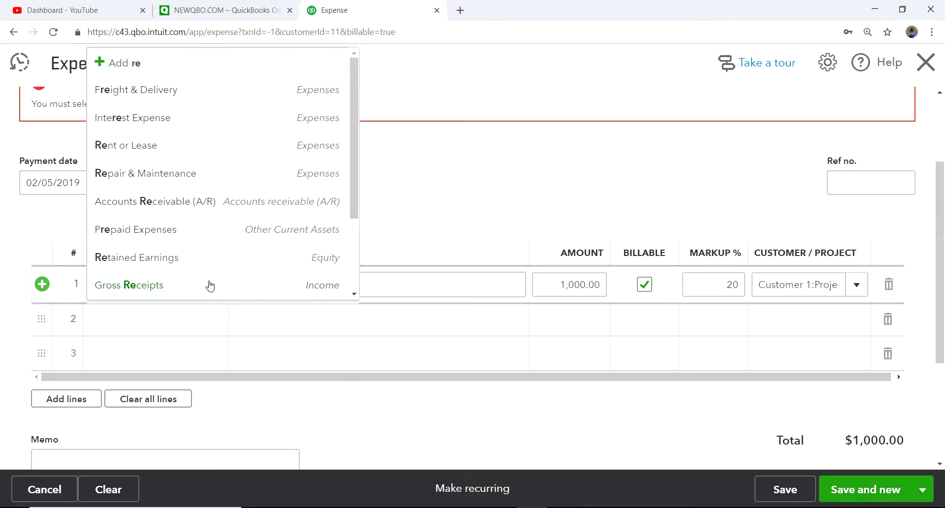
scroll(265, 178, "down", 3)
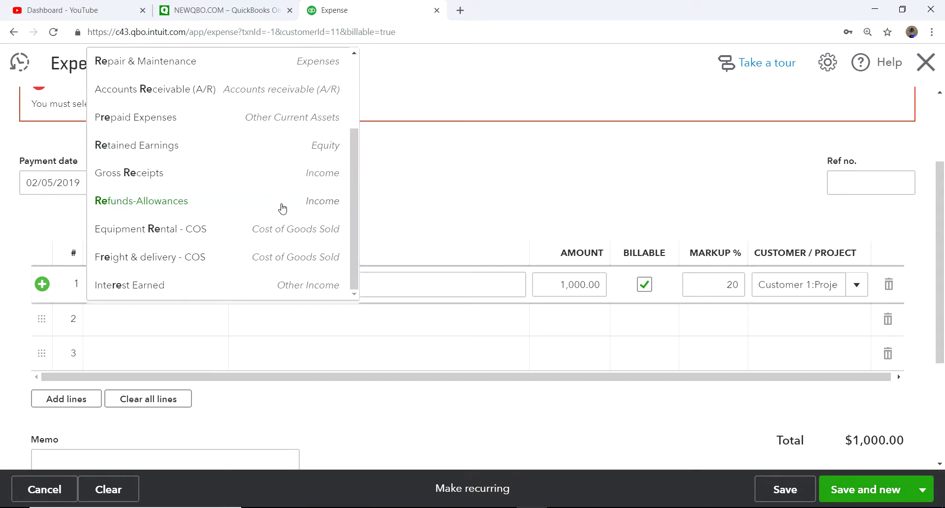
left_click(151, 232)
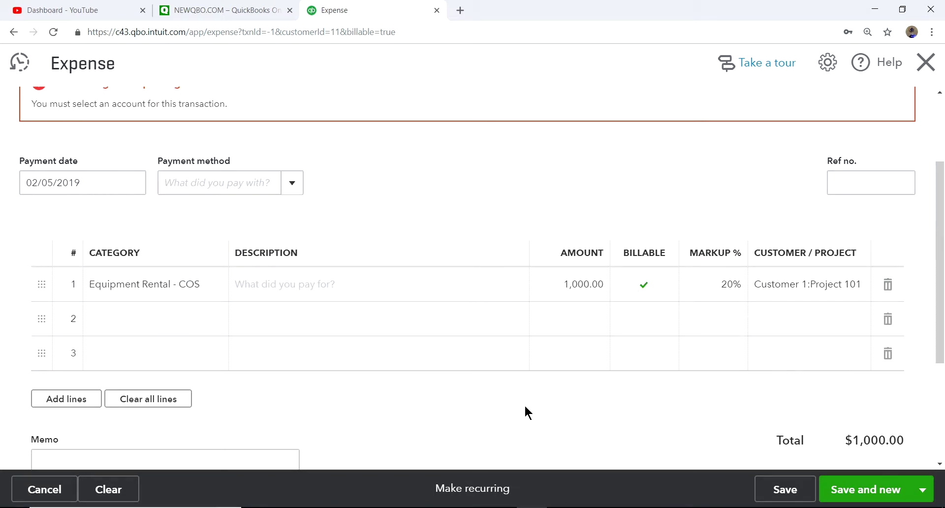
left_click(832, 489)
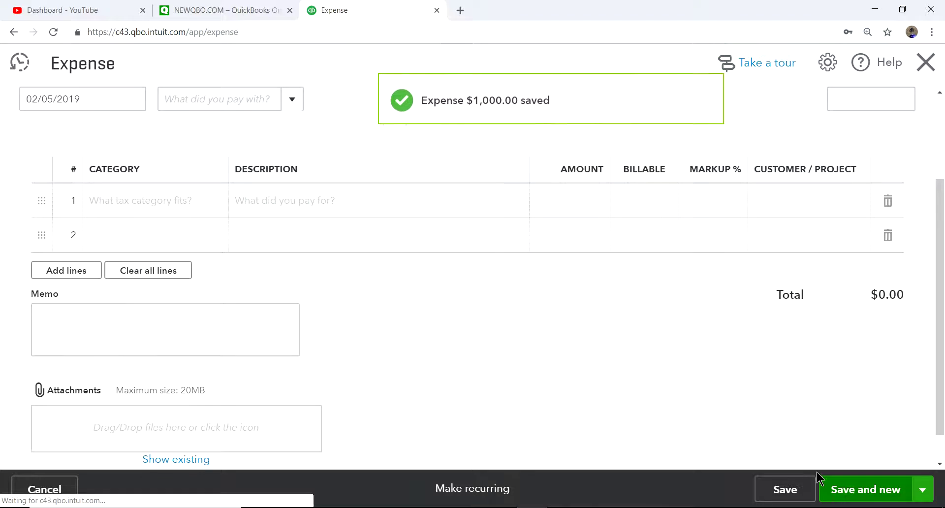
Set the new expense's payee to Home Depot and the first line's category to Supplies & Materials - COGS
left_click(197, 133)
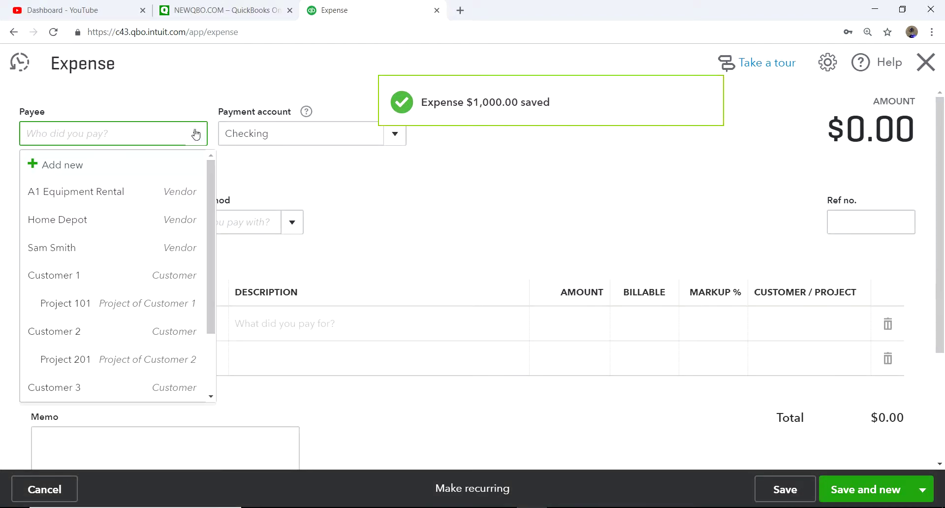
left_click(115, 225)
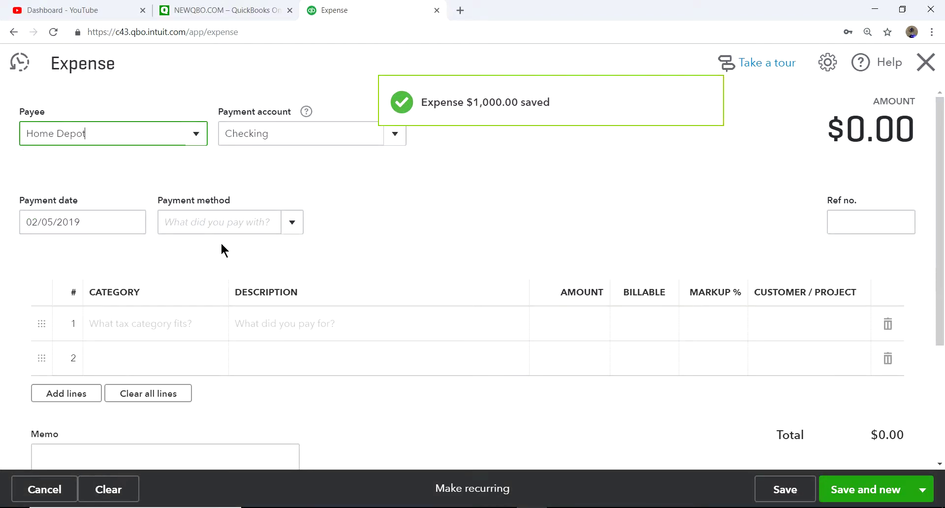
left_click(143, 326)
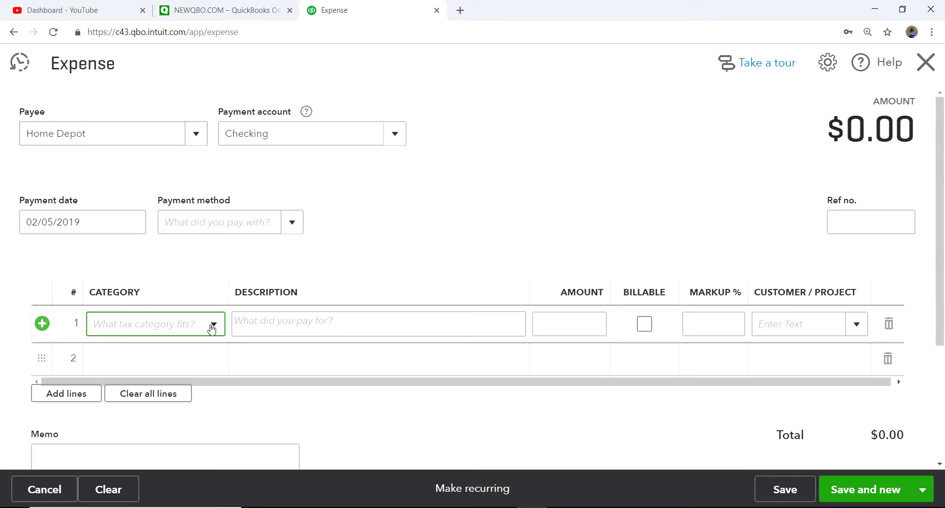
left_click(214, 325)
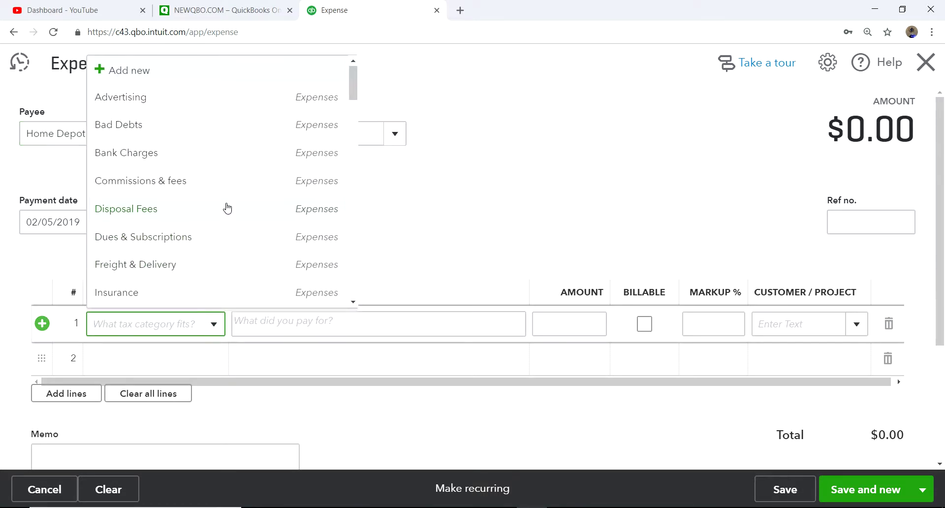
scroll(226, 207, "down", 2)
type("mat")
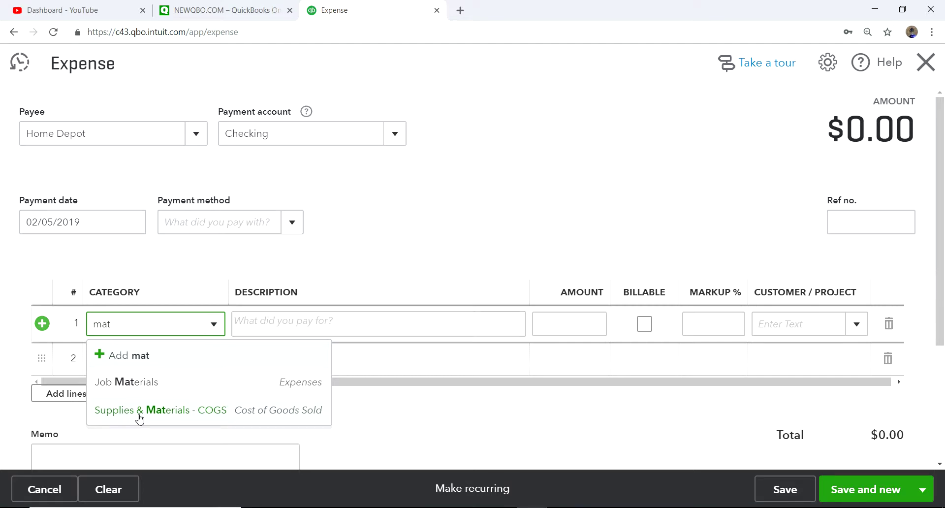
left_click(238, 414)
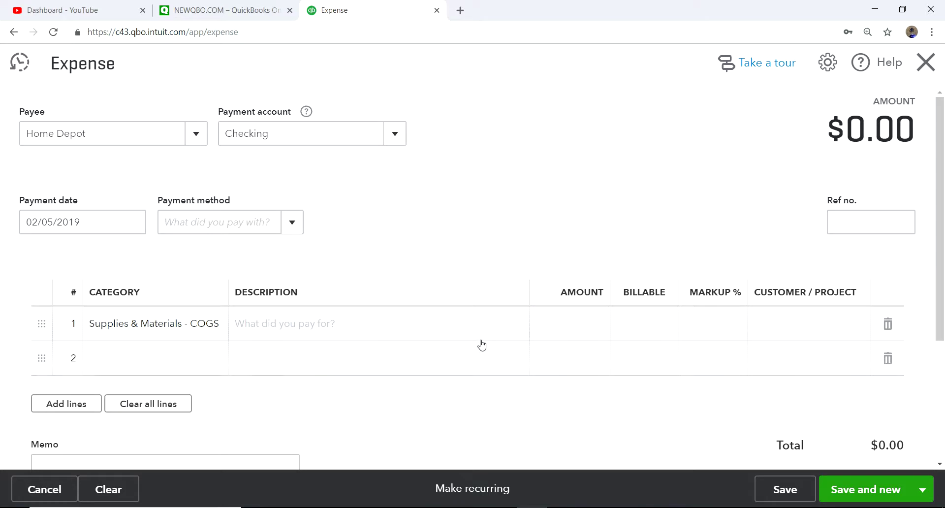
Set the first line's amount to 2,000, billable to Customer 1's Project 101 with 15% markup
left_click(540, 339)
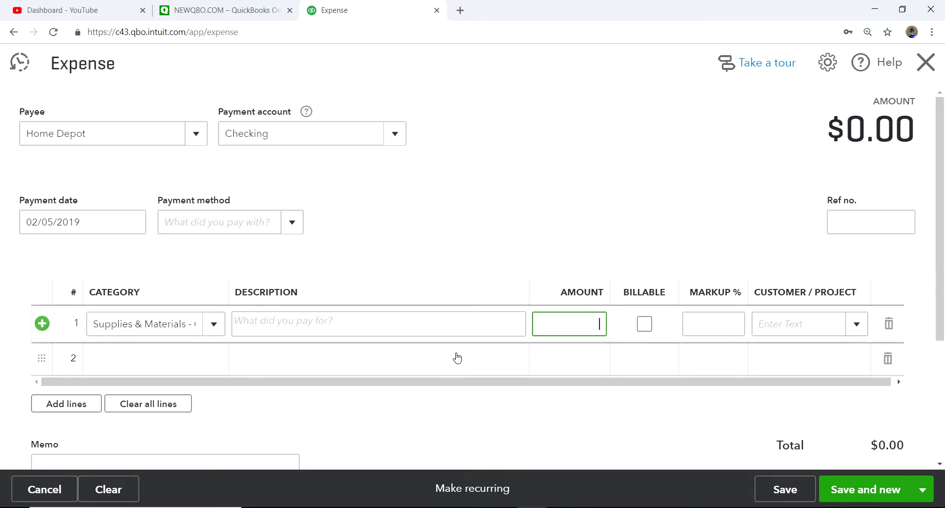
key("Tab")
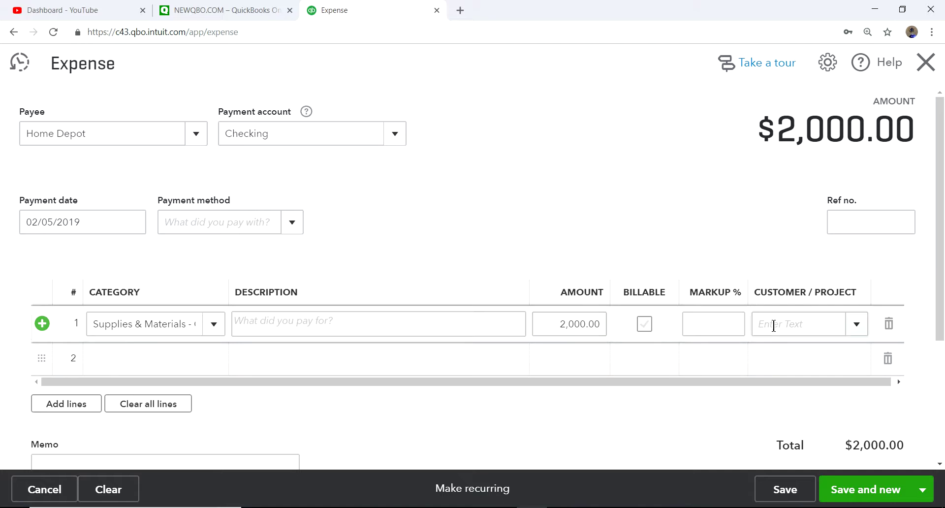
left_click(857, 326)
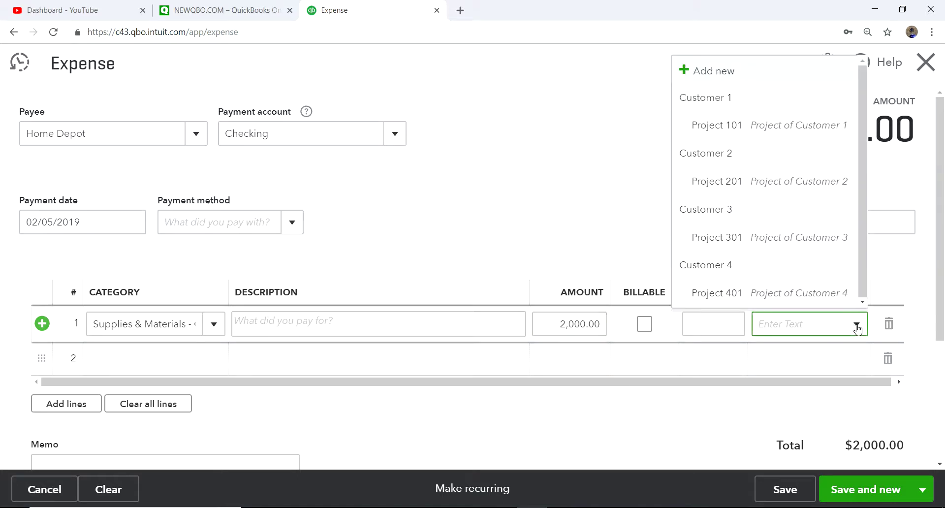
left_click(797, 127)
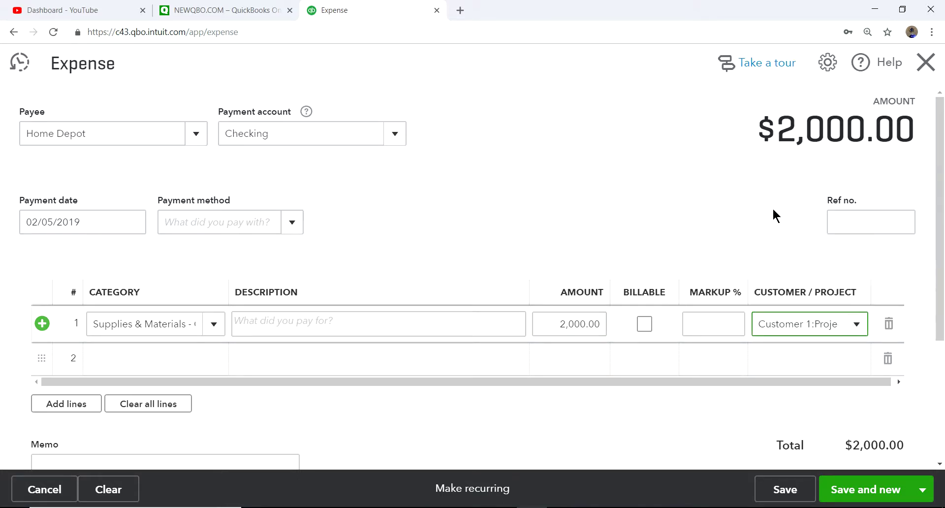
left_click(710, 320)
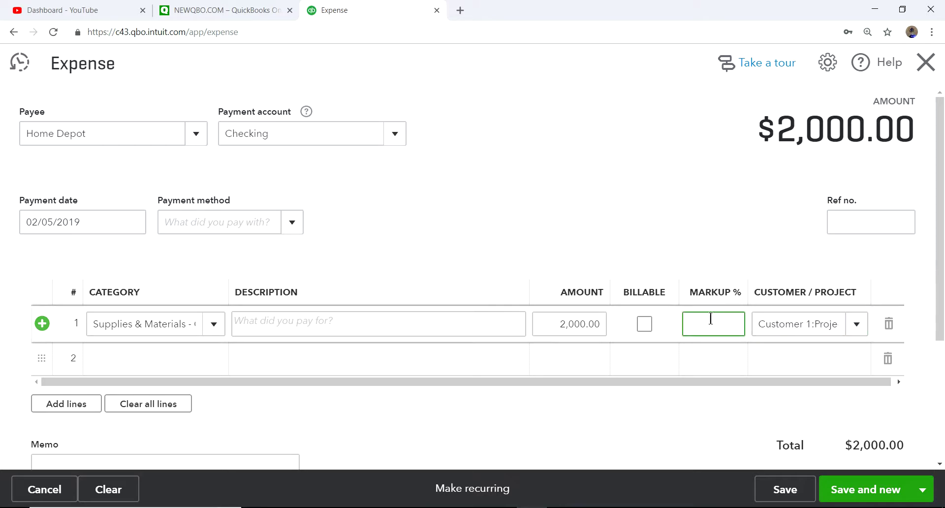
key("Tab")
left_click(711, 321)
type("15")
double_click(637, 166)
Enter 7589 as the expense's reference number, and save and close the expense
left_click(840, 222)
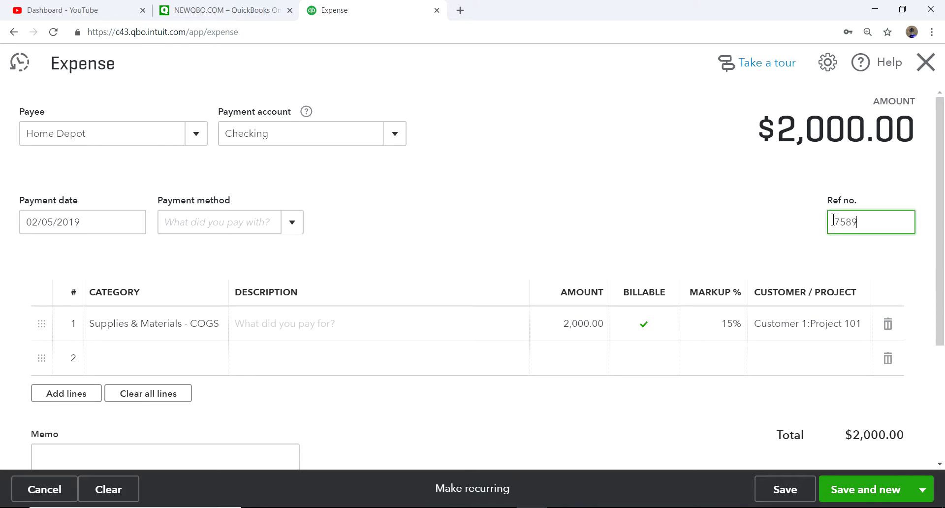
left_click(595, 141)
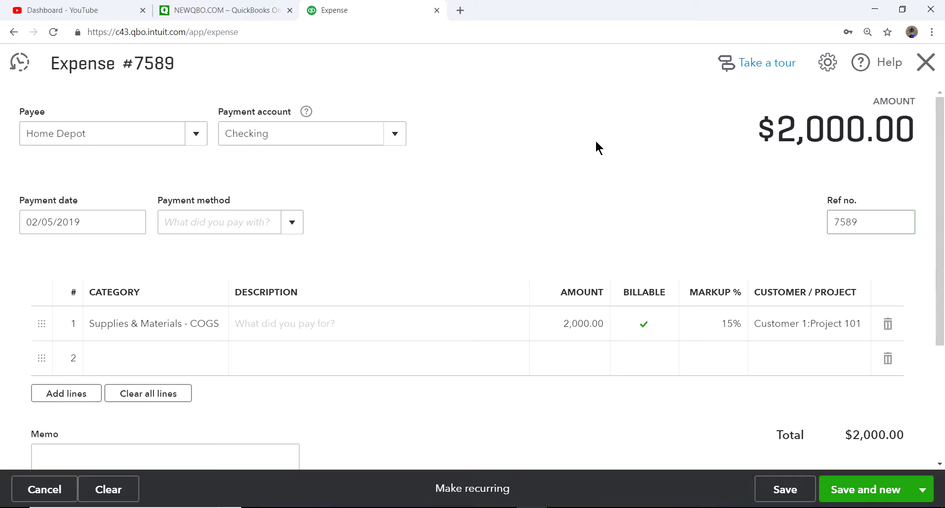
left_click(923, 489)
left_click(843, 465)
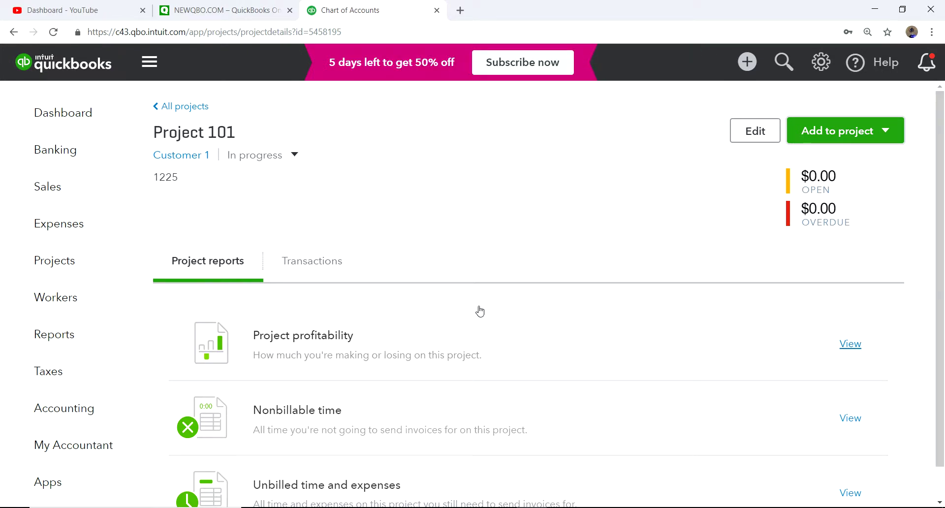
Examine Project 101's Unbilled time and expenses report and return to the project details
scroll(477, 312, "down", 1)
left_click(344, 468)
scroll(344, 468, "down", 3)
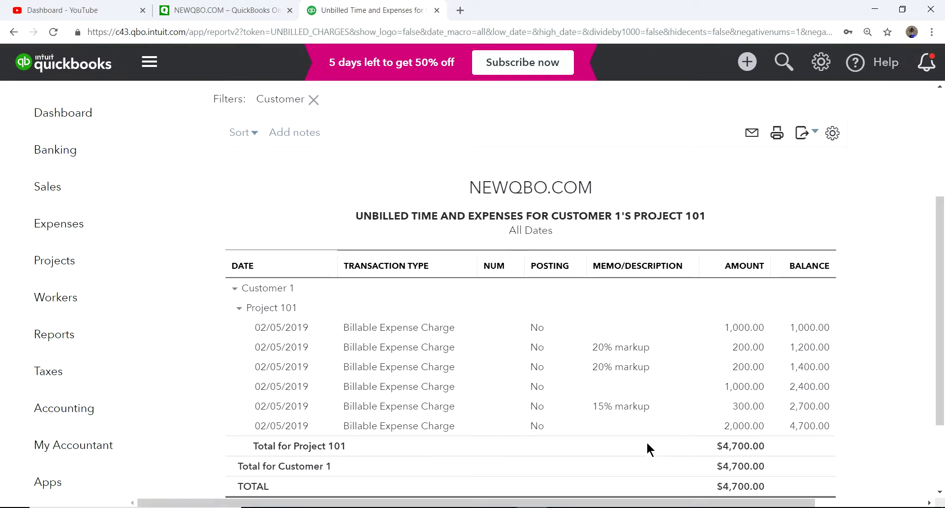
scroll(645, 444, "up", 3)
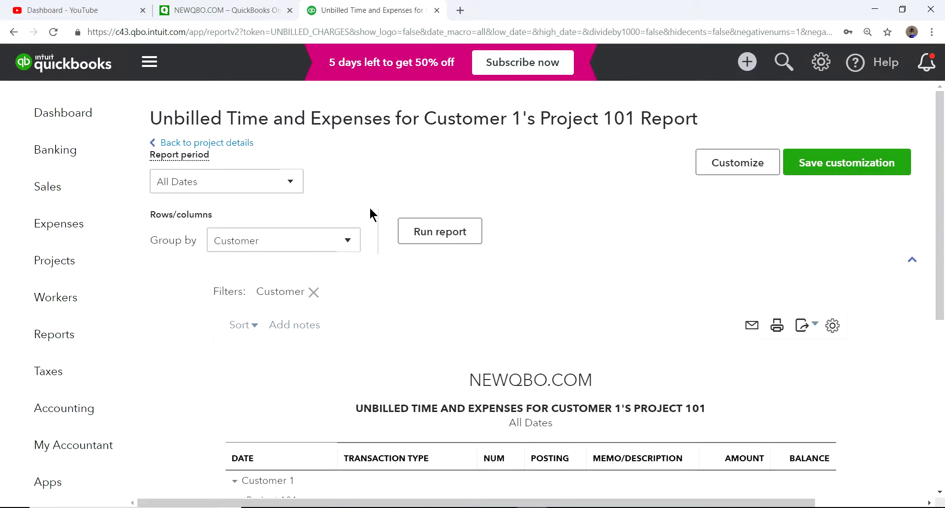
left_click(213, 142)
Start a new invoice from Project 101 and skip the invoicing introduction
scroll(573, 401, "down", 1)
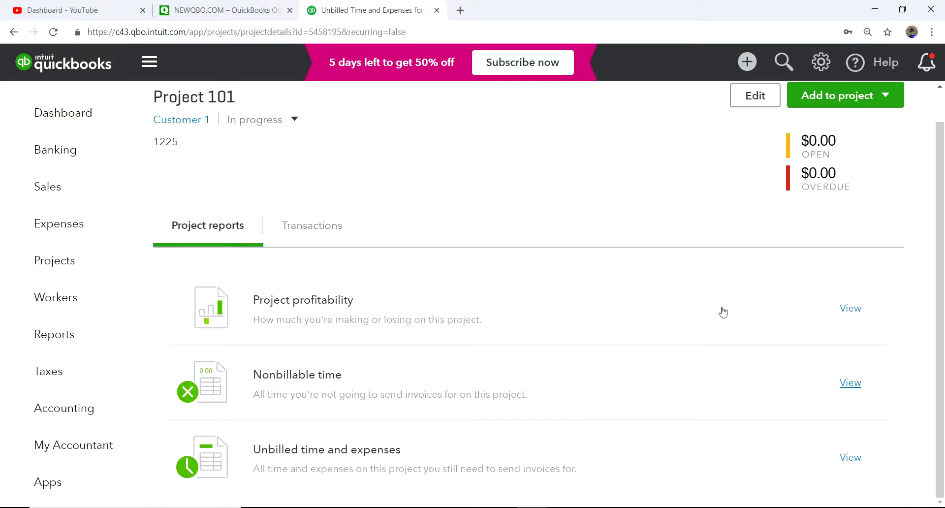
left_click(883, 96)
double_click(804, 141)
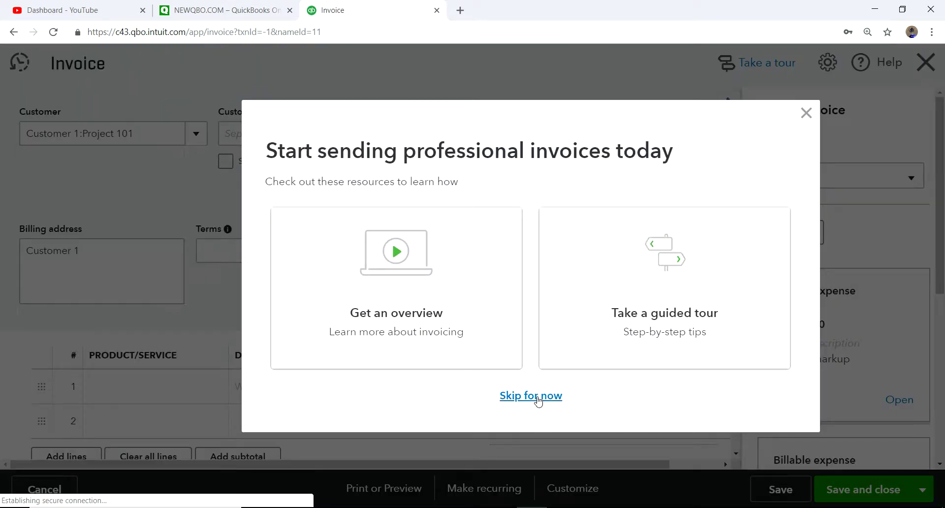
left_click(538, 401)
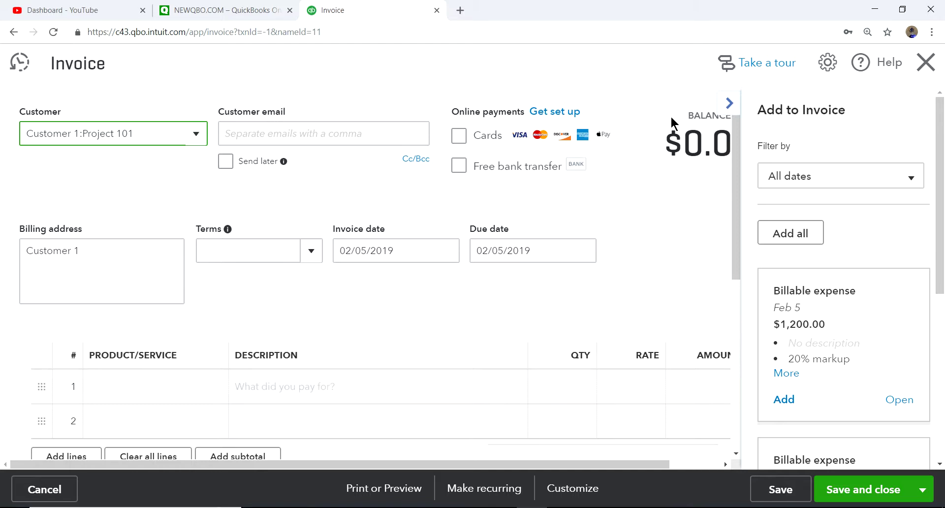
Review the project's billable expenses, add all of them to the invoice, and collapse the list of suggested transactions
scroll(890, 214, "down", 3)
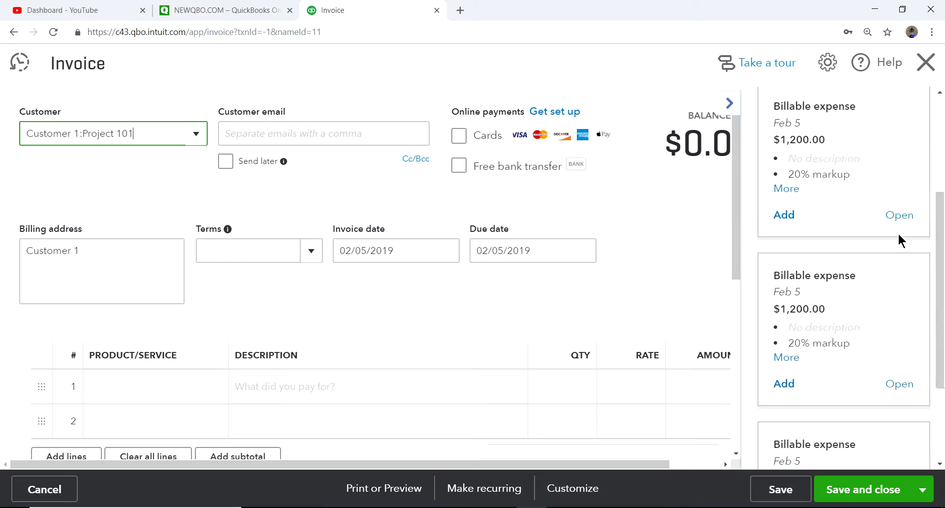
scroll(908, 246, "up", 3)
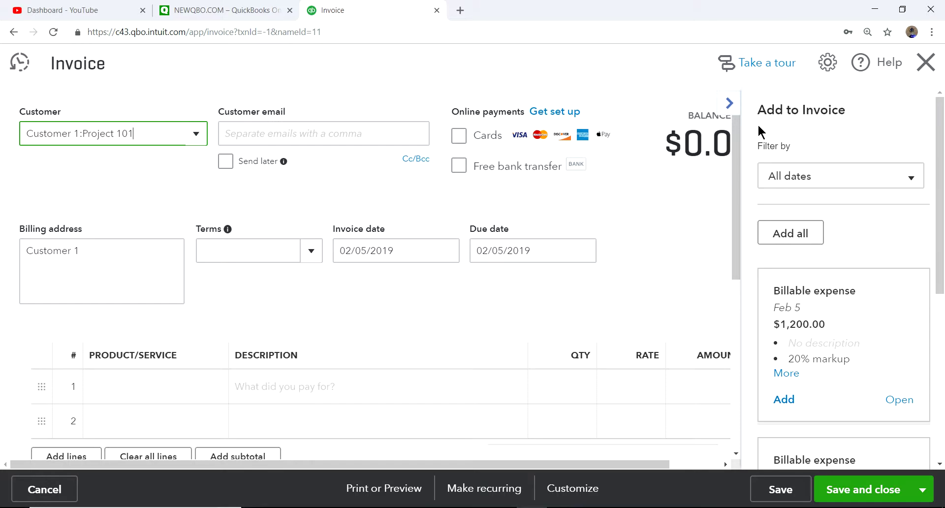
left_click(787, 236)
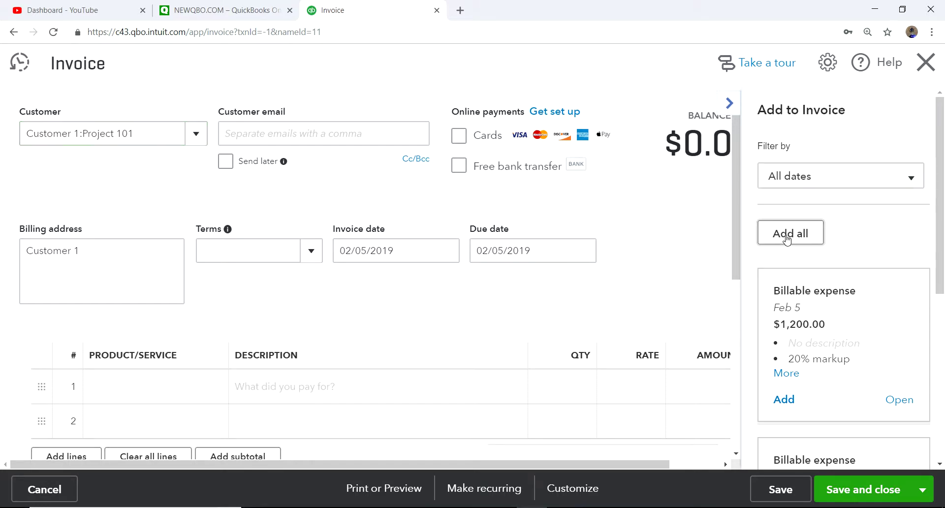
left_click(730, 104)
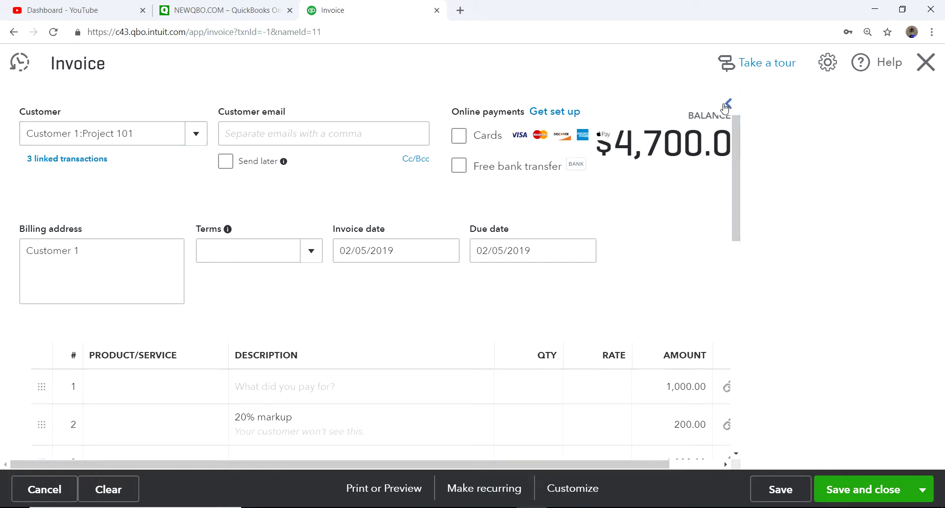
Check the invoice's expense and markup lines and its total, and save and close the invoice
scroll(894, 352, "down", 3)
scroll(893, 353, "down", 3)
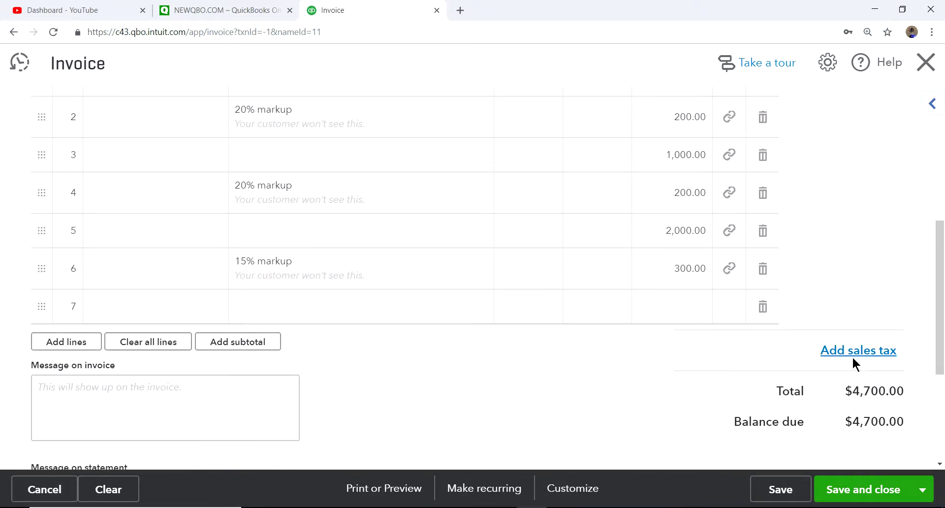
scroll(701, 384, "down", 3)
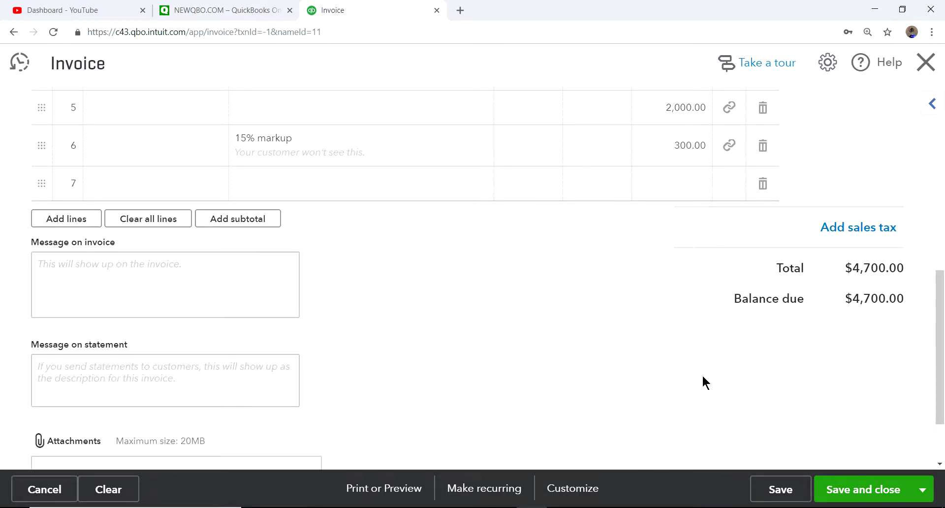
scroll(702, 374, "up", 2)
scroll(694, 364, "up", 2)
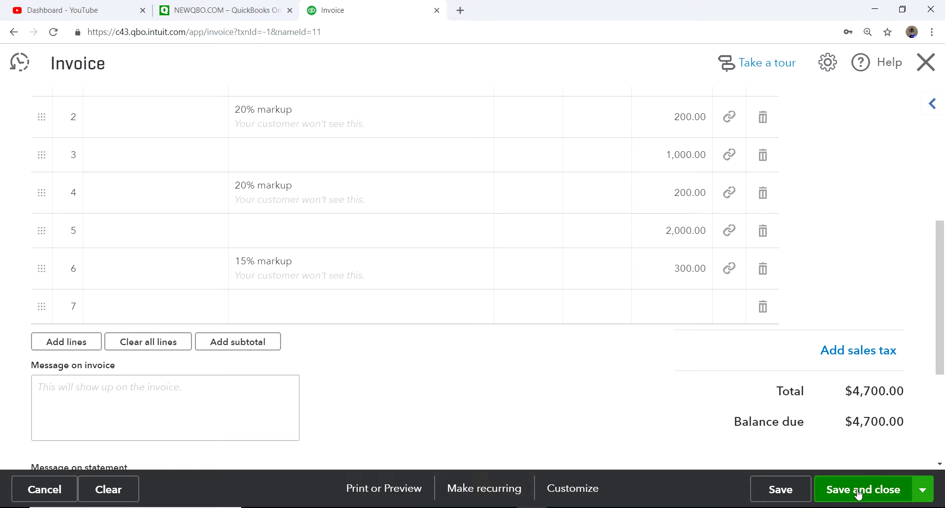
scroll(538, 232, "up", 3)
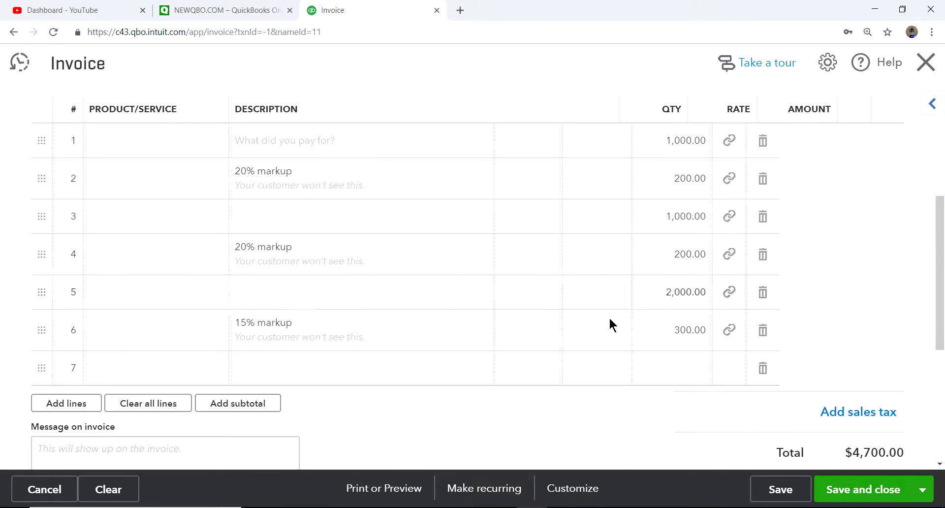
left_click(855, 498)
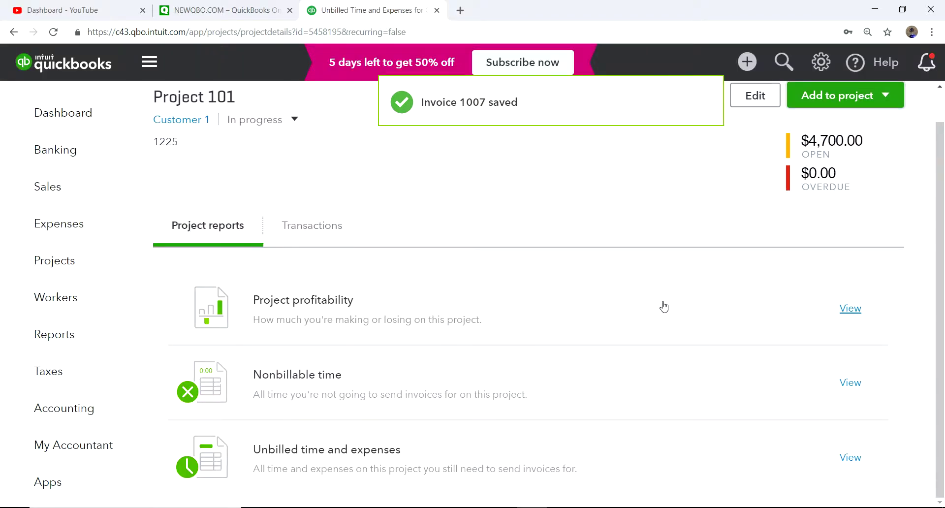
Open the saved invoice from Project 101's transactions and look through its lines
left_click(312, 224)
scroll(373, 405, "down", 2)
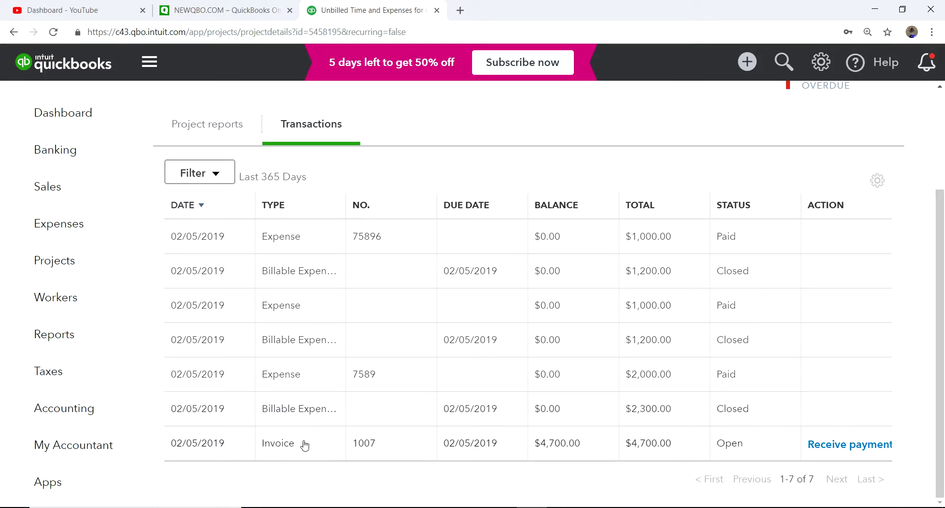
left_click(279, 447)
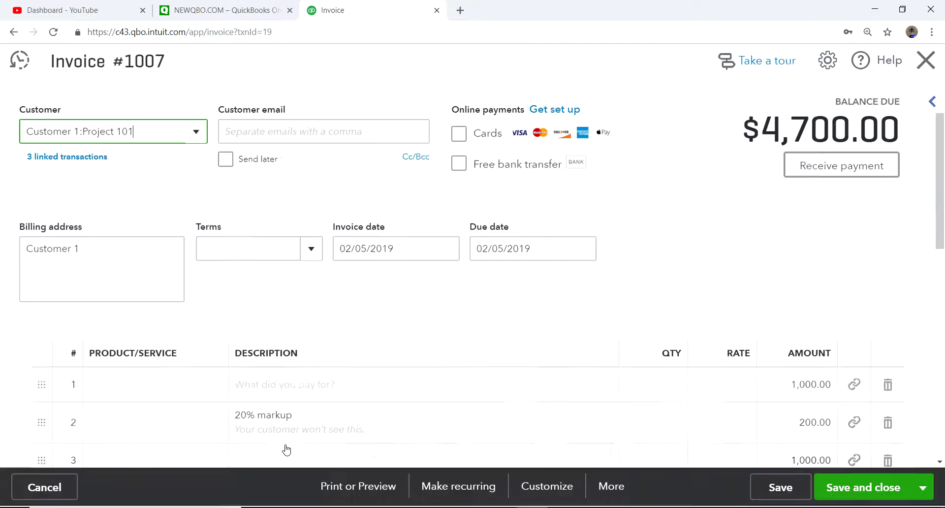
scroll(579, 340, "down", 3)
scroll(581, 345, "up", 3)
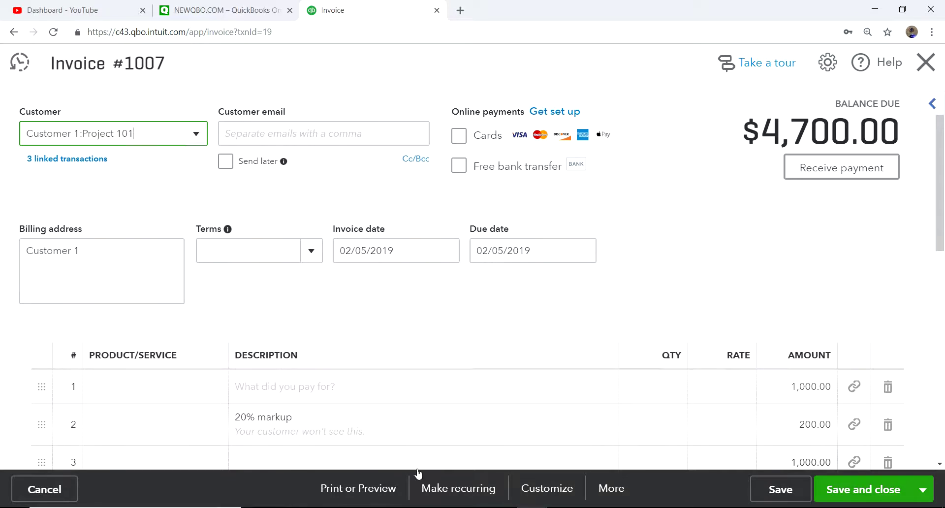
Open the invoice's print preview and examine how the billed amounts and balance due appear to the customer
left_click(358, 490)
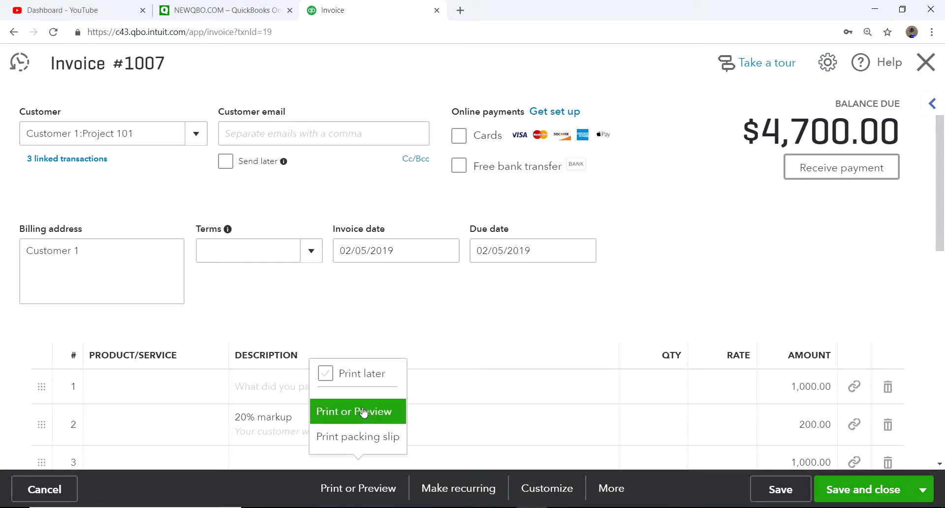
left_click(354, 412)
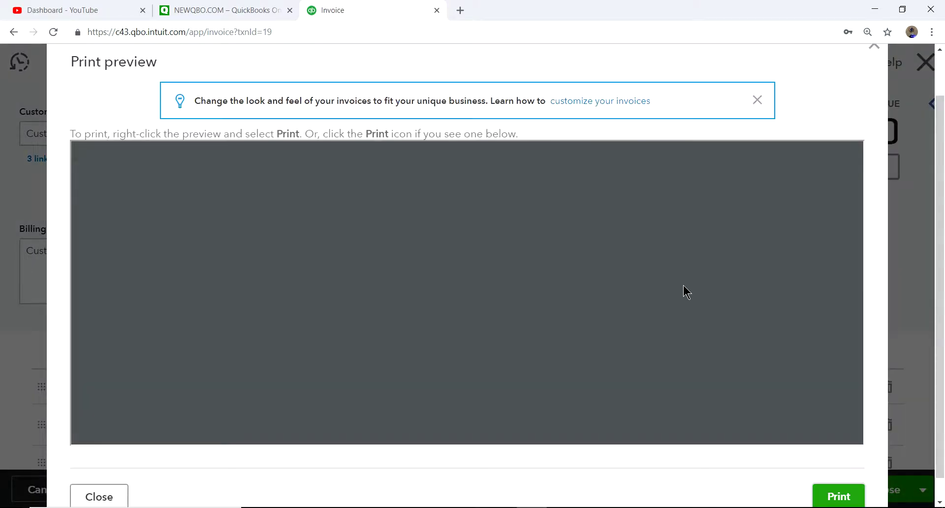
scroll(684, 285, "down", 1)
scroll(660, 278, "down", 4)
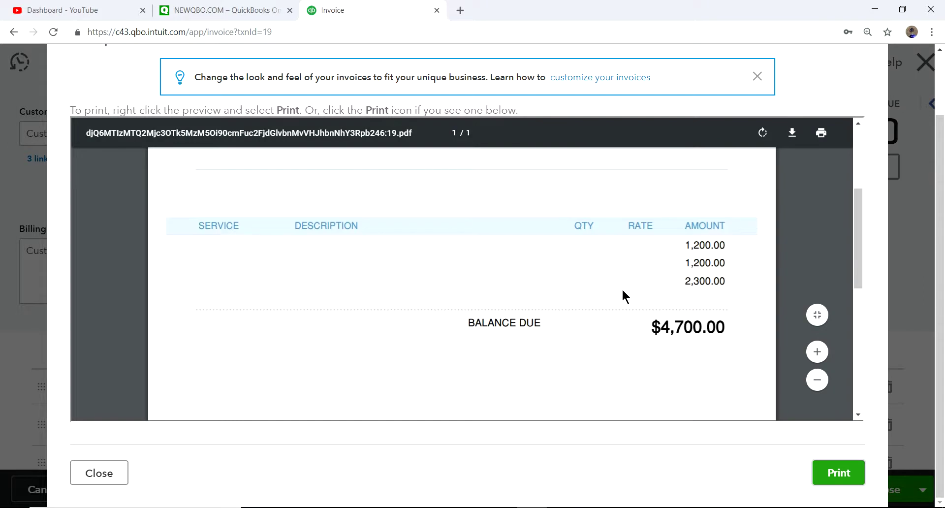
scroll(635, 286, "down", 1)
scroll(686, 212, "up", 1)
scroll(281, 241, "down", 1)
scroll(397, 209, "up", 2)
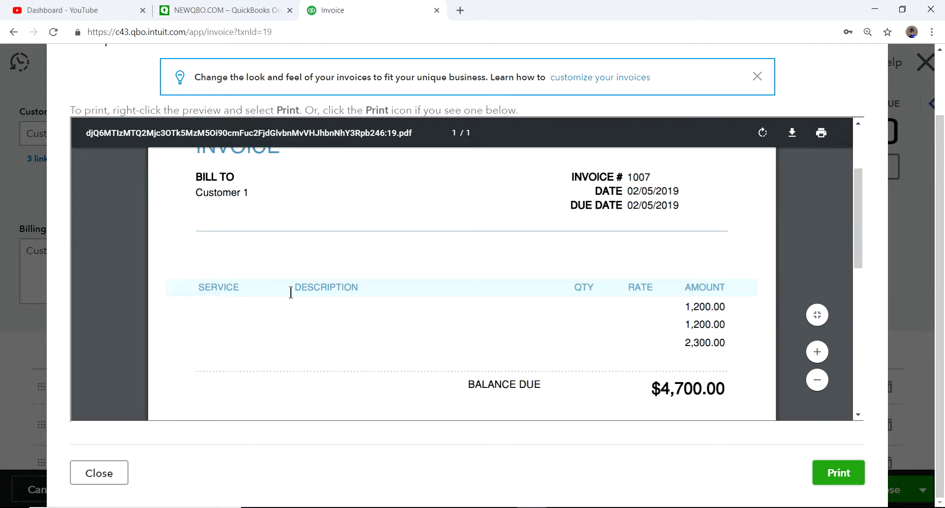
Look over the billed amounts in the print preview, and close both the preview and the invoice
scroll(625, 280, "down", 1)
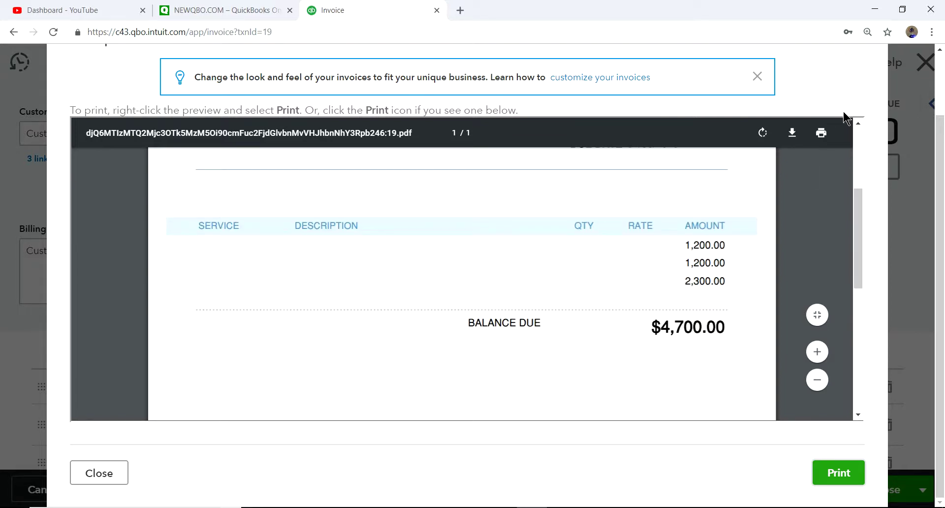
scroll(856, 62, "up", 2)
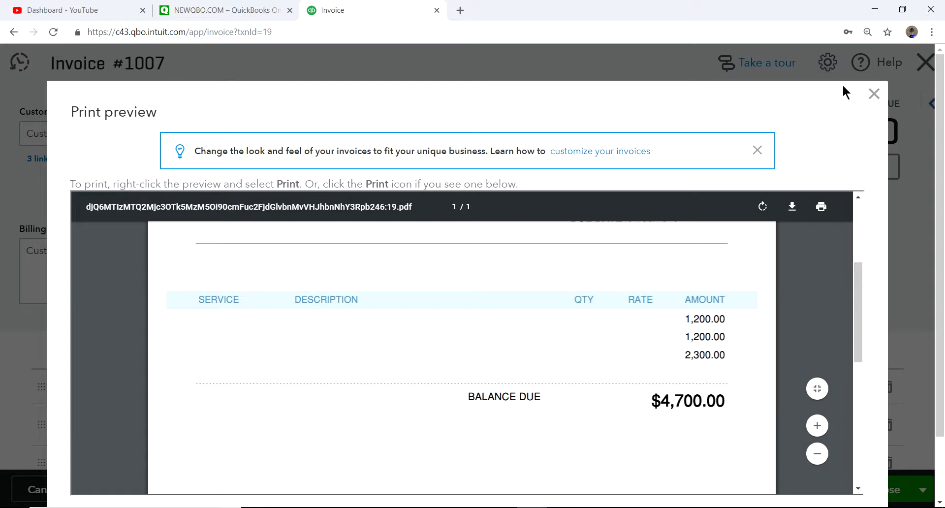
left_click(874, 95)
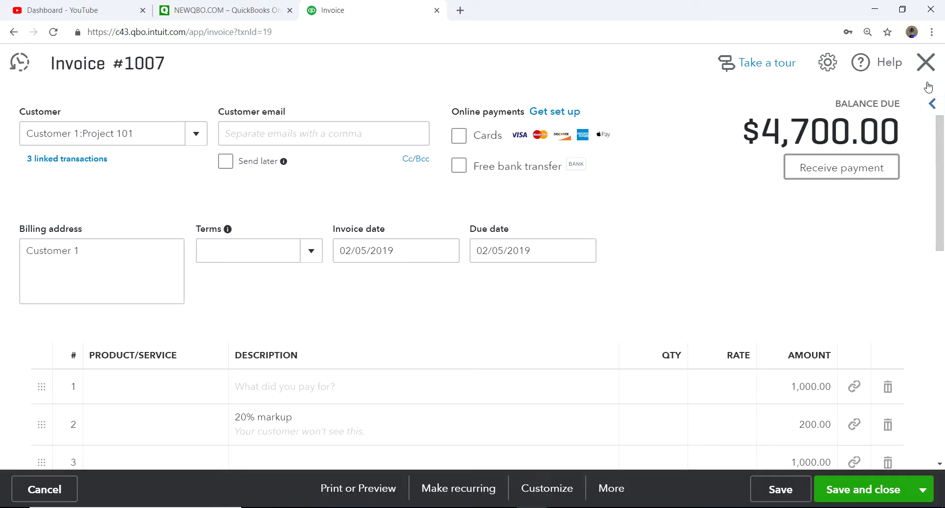
left_click(926, 63)
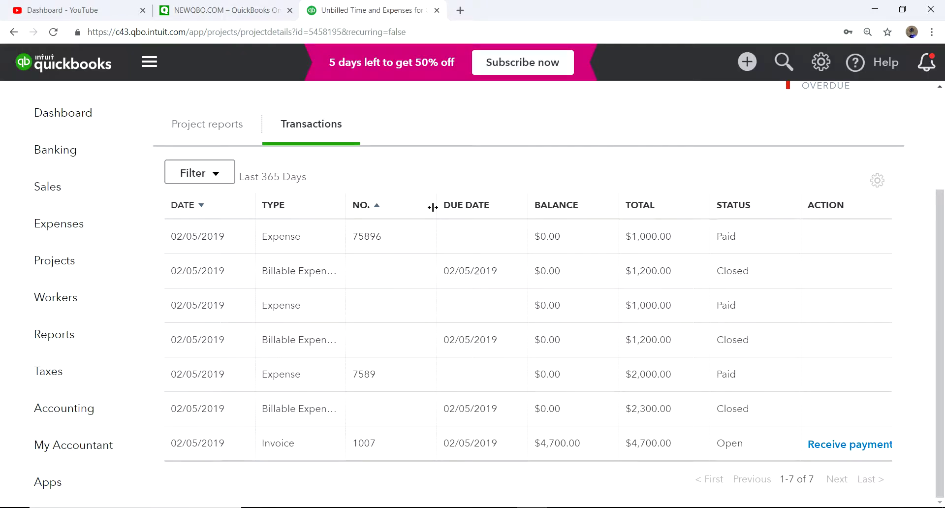
Open Project 101's Project profitability report, examine its income, cost of goods sold and profit, and return to the project details
left_click(207, 265)
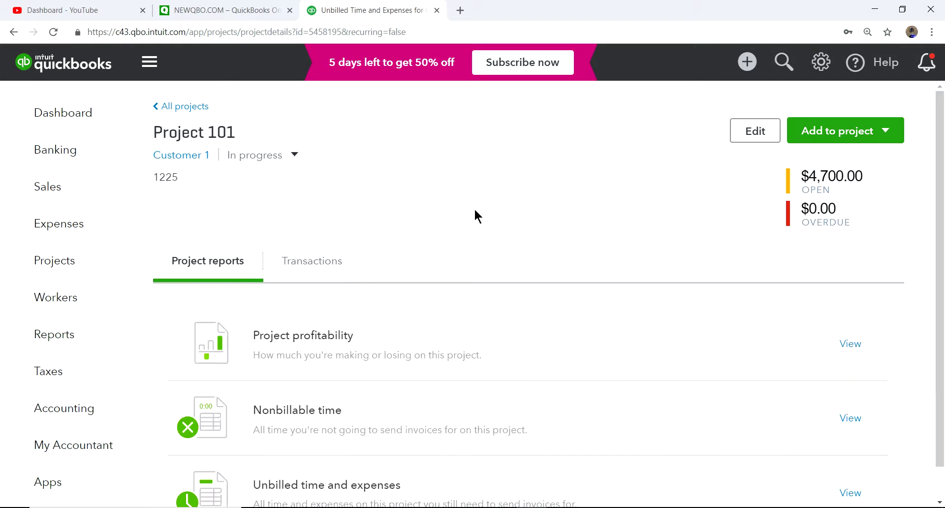
left_click(288, 337)
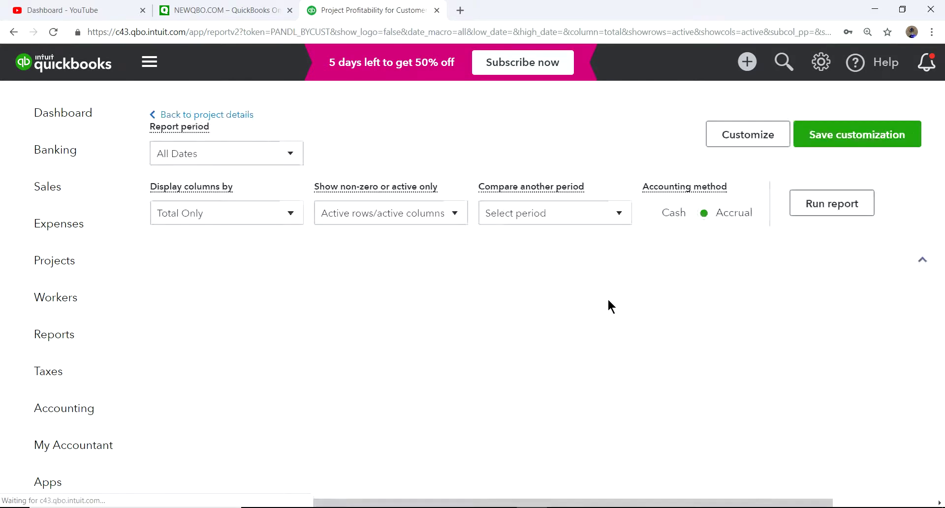
scroll(867, 295, "down", 1)
scroll(868, 290, "down", 1)
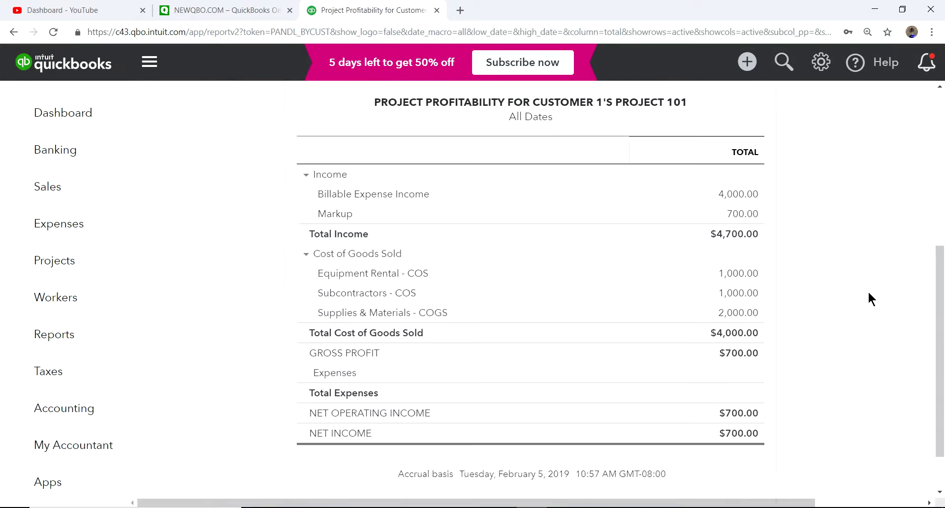
scroll(867, 290, "up", 3)
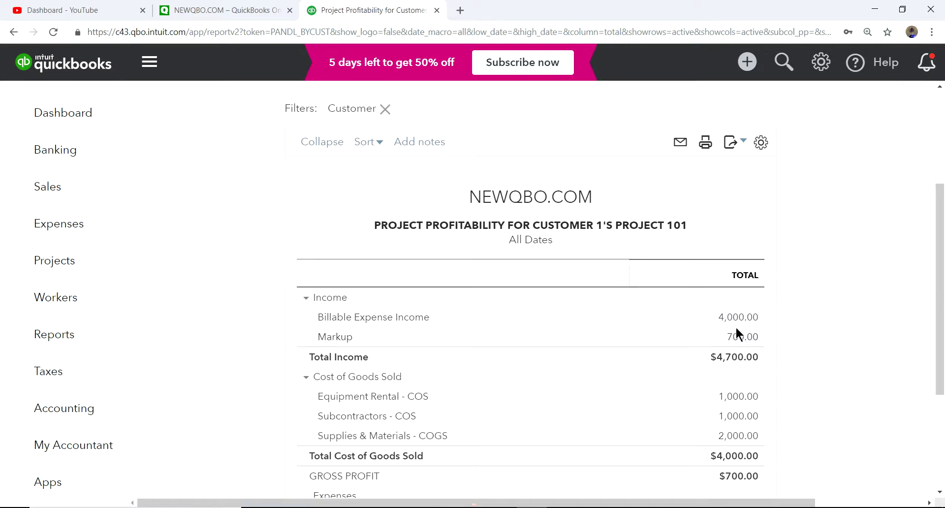
scroll(819, 339, "down", 1)
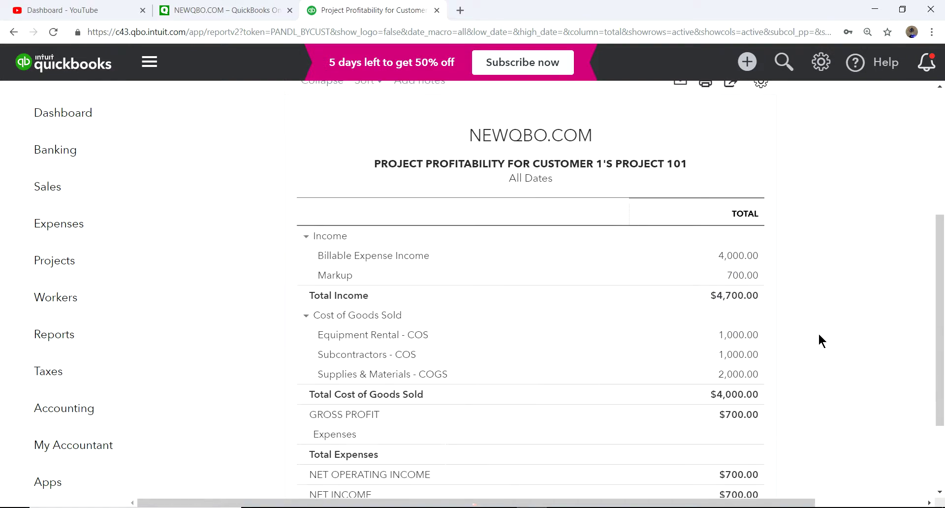
scroll(796, 282, "down", 1)
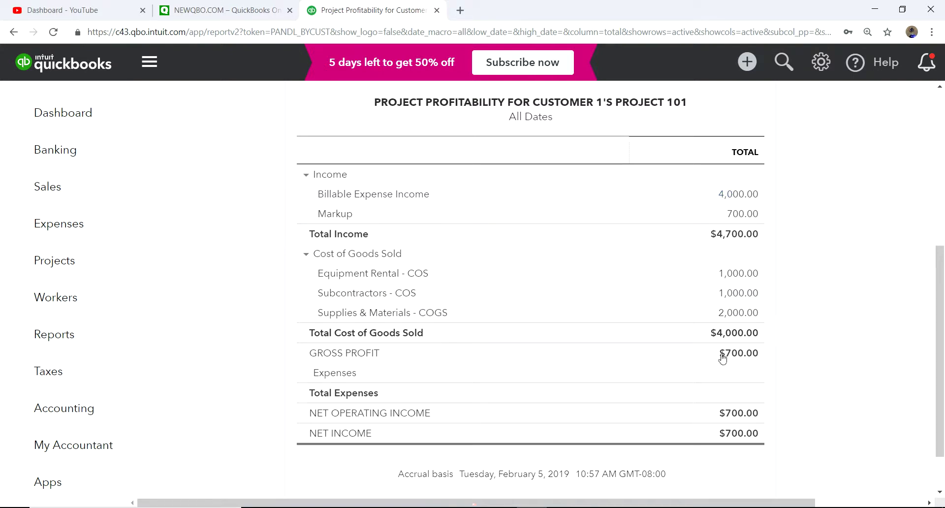
scroll(821, 384, "down", 1)
scroll(738, 374, "up", 10)
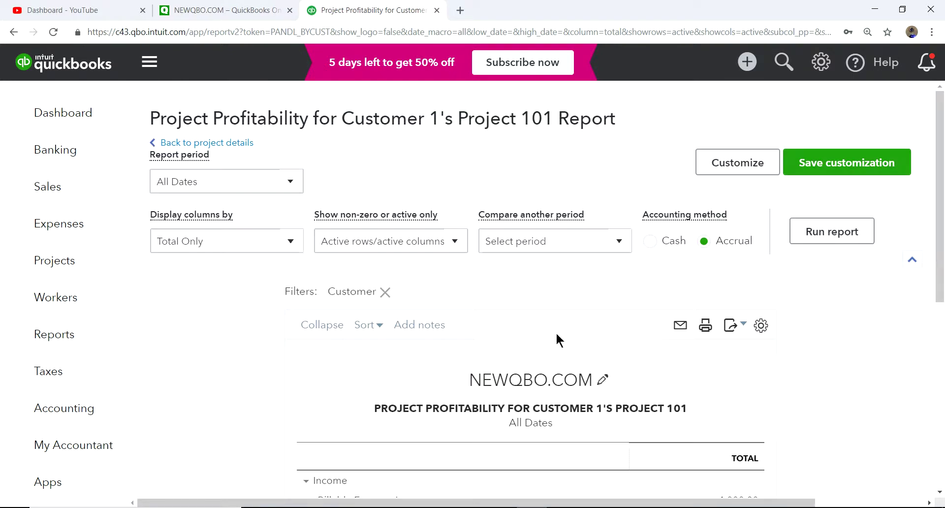
left_click(224, 145)
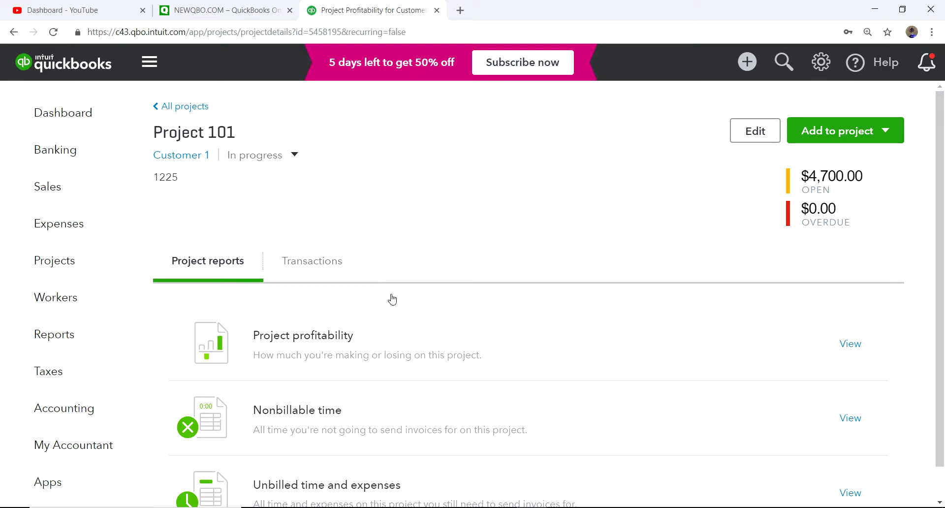
Open Project 201 from the project list and start a new invoice for it, skipping the invoicing introduction
mouse_move(88, 197)
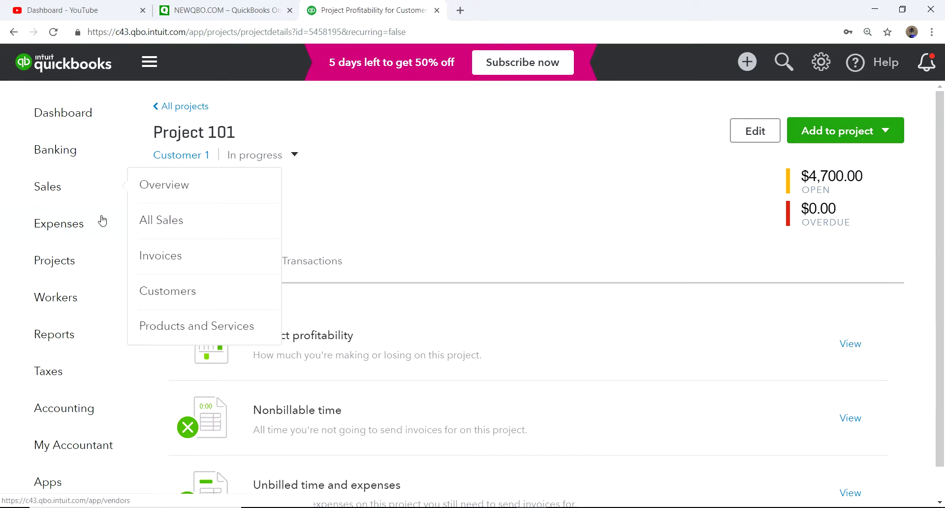
left_click(55, 265)
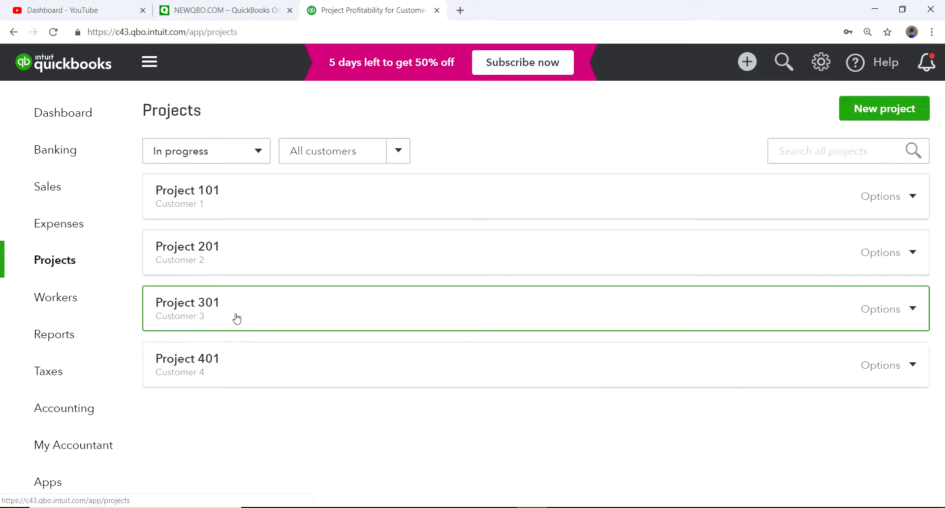
left_click(259, 260)
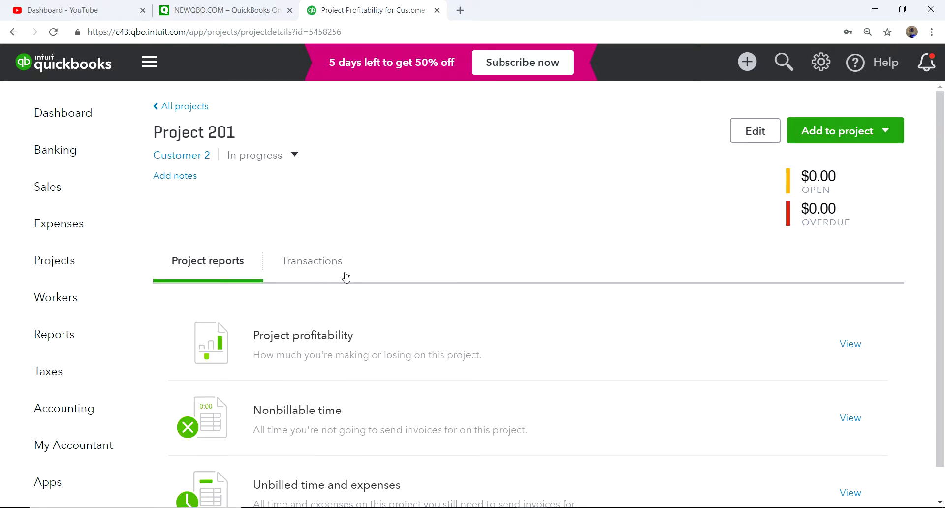
left_click(886, 131)
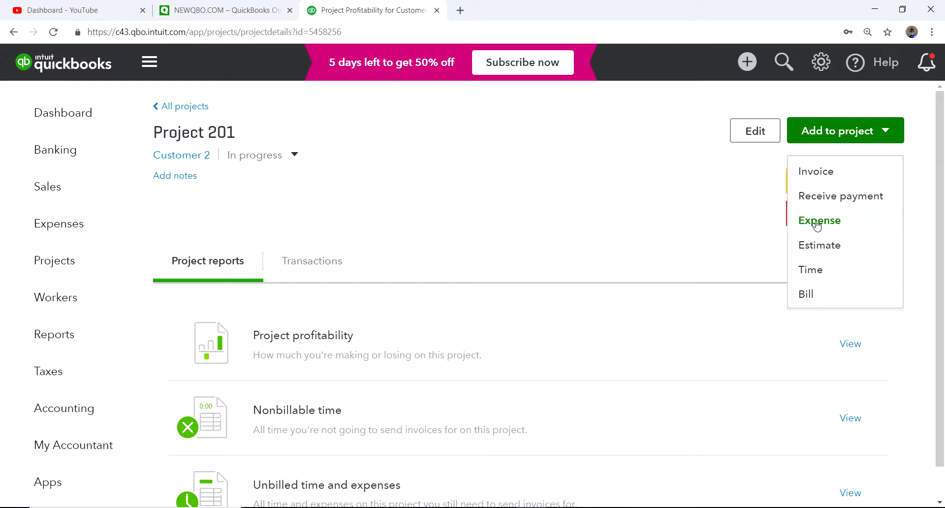
left_click(817, 173)
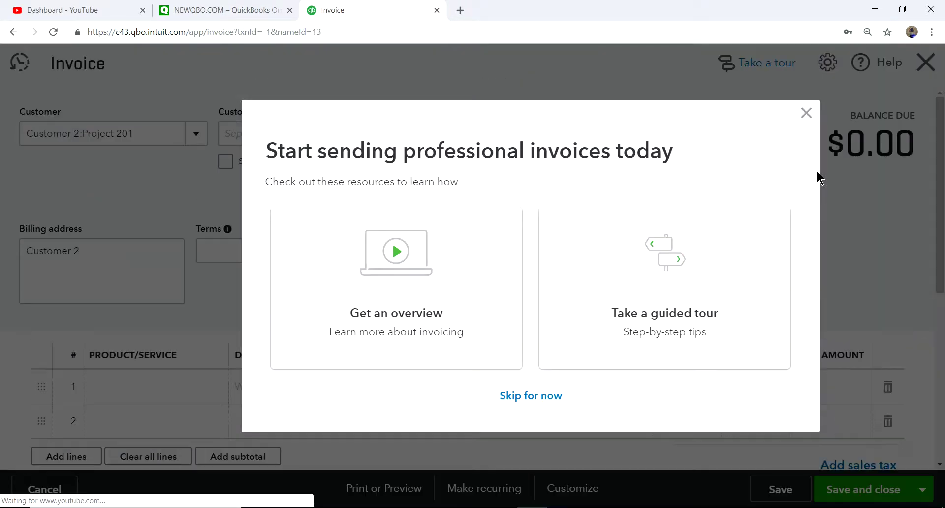
left_click(546, 395)
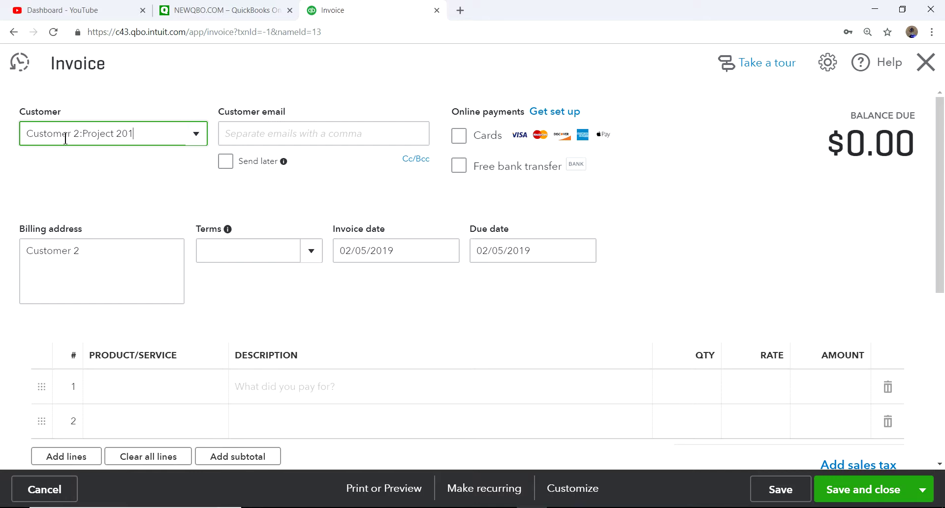
Switch the invoice's customer to Customer 2 alone and back to Customer 2's Project 201
left_click(195, 132)
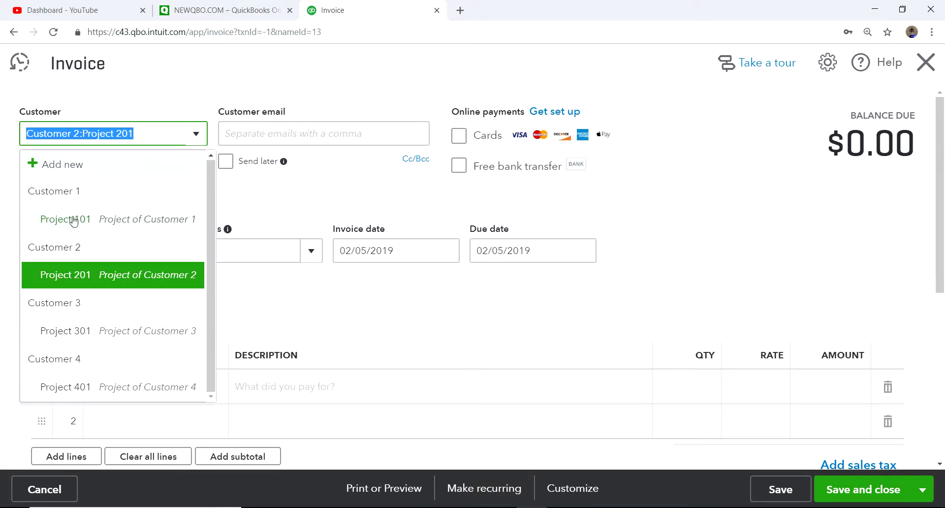
left_click(61, 245)
left_click(195, 132)
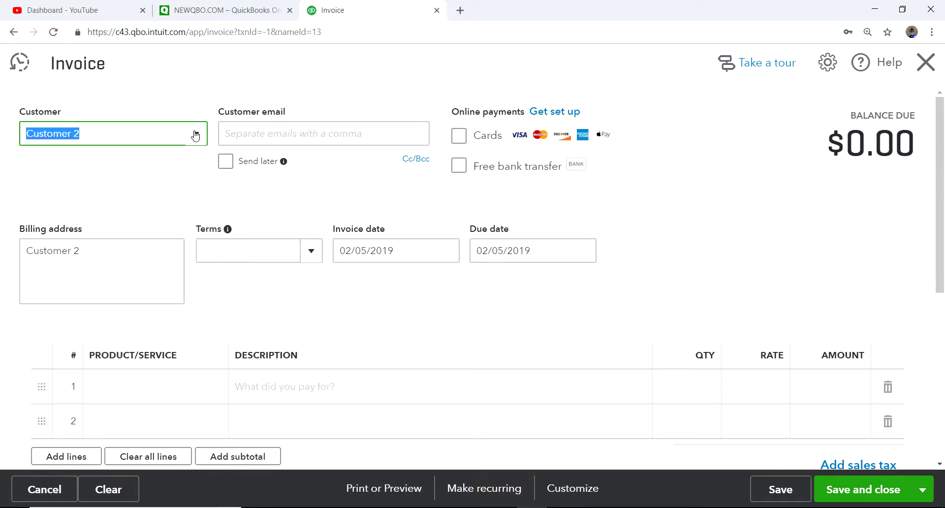
left_click(130, 276)
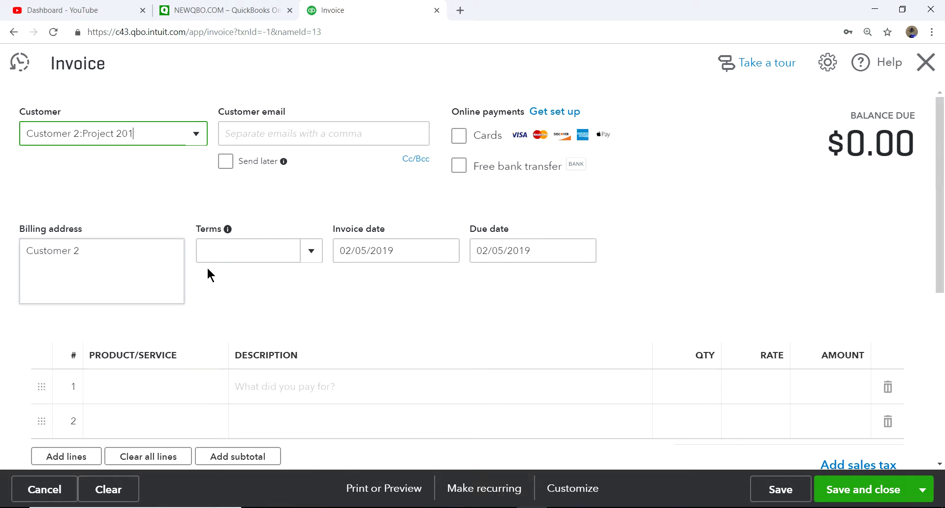
Add a Sales line with a rate of 10,000 to the Project 201 invoice, and save and close it
scroll(243, 386, "down", 3)
left_click(145, 267)
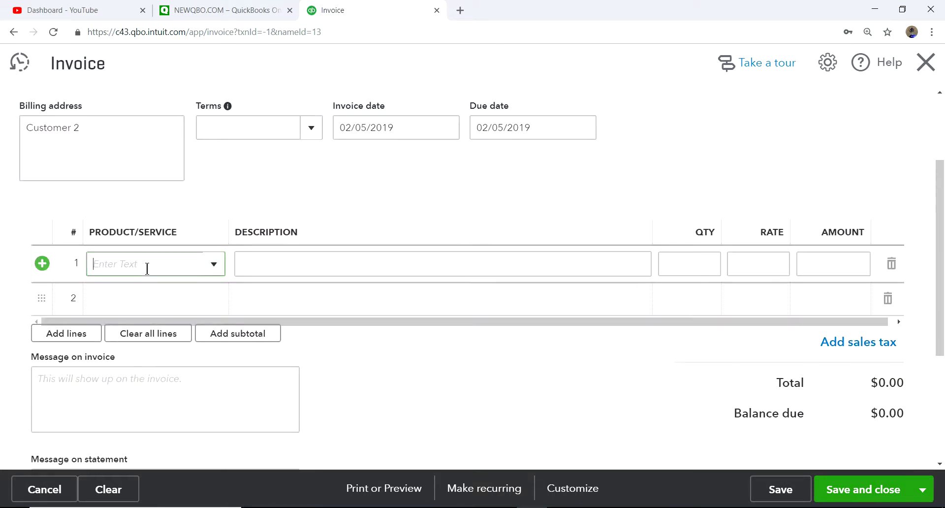
left_click(215, 263)
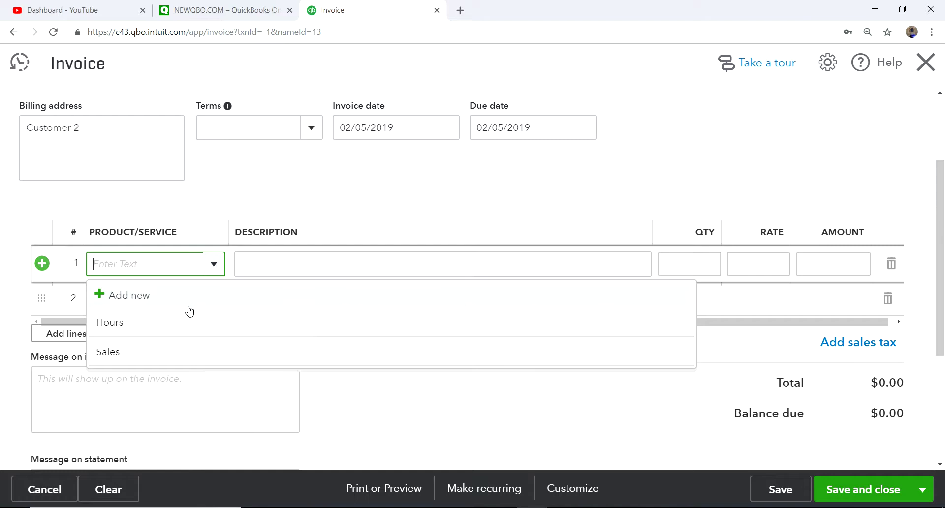
left_click(140, 362)
left_click(756, 262)
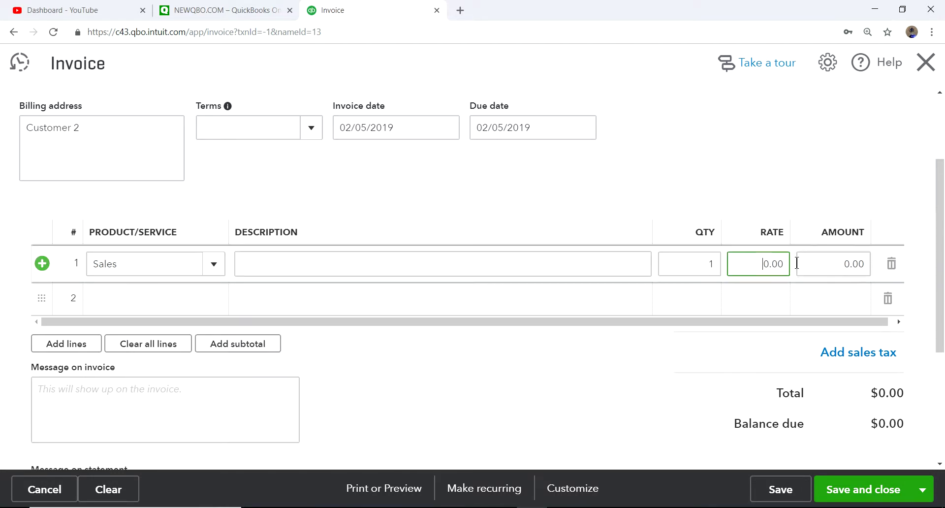
left_click_drag(760, 264, 789, 259)
type("10000")
left_click(719, 150)
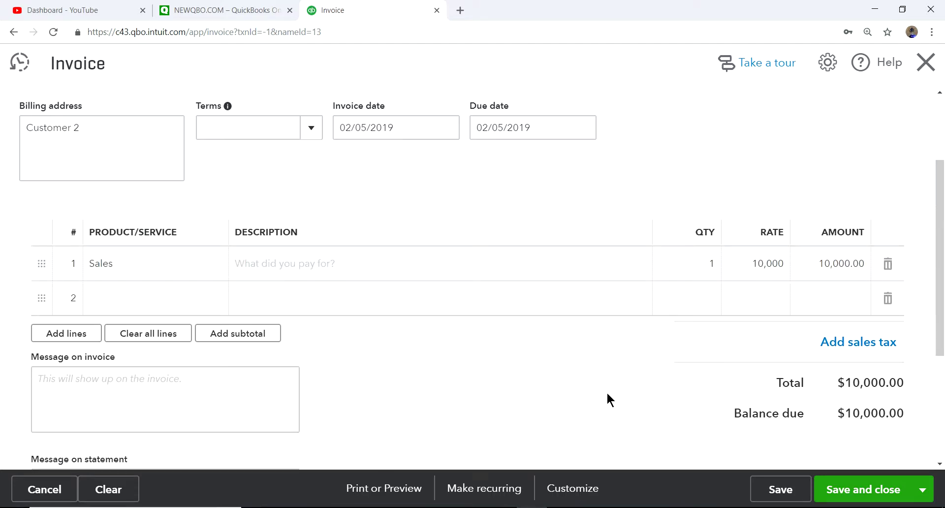
left_click(863, 496)
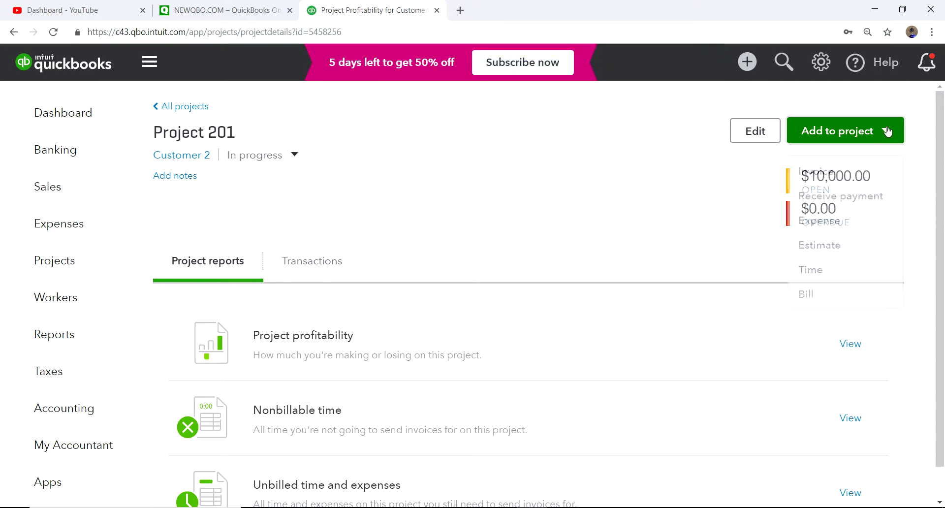
Start an expense for Project 201 with Home Depot as payee and make its Supplies & Materials - COGS line non-billable
left_click(887, 131)
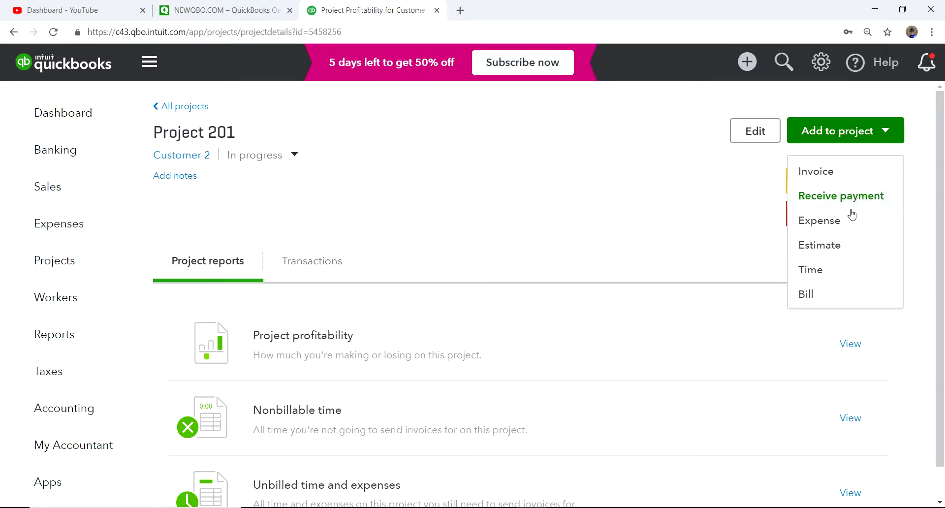
left_click(821, 222)
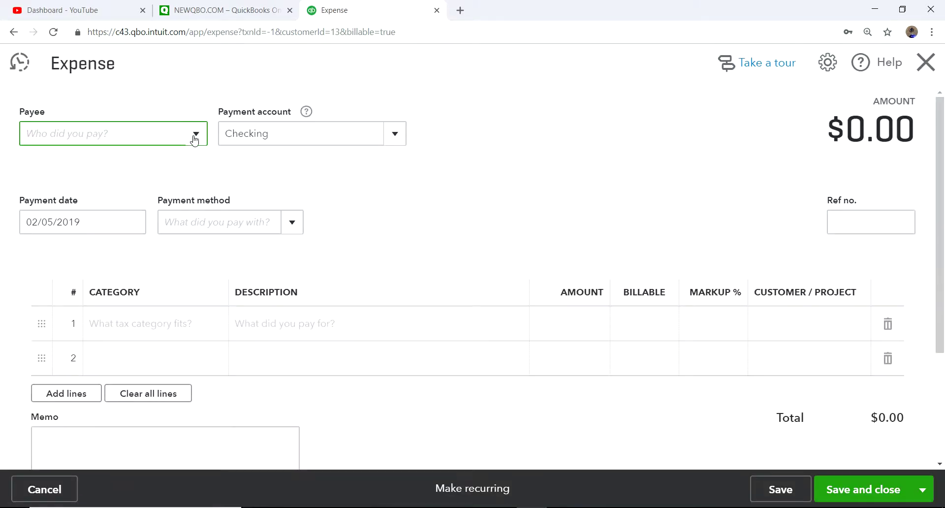
left_click(195, 134)
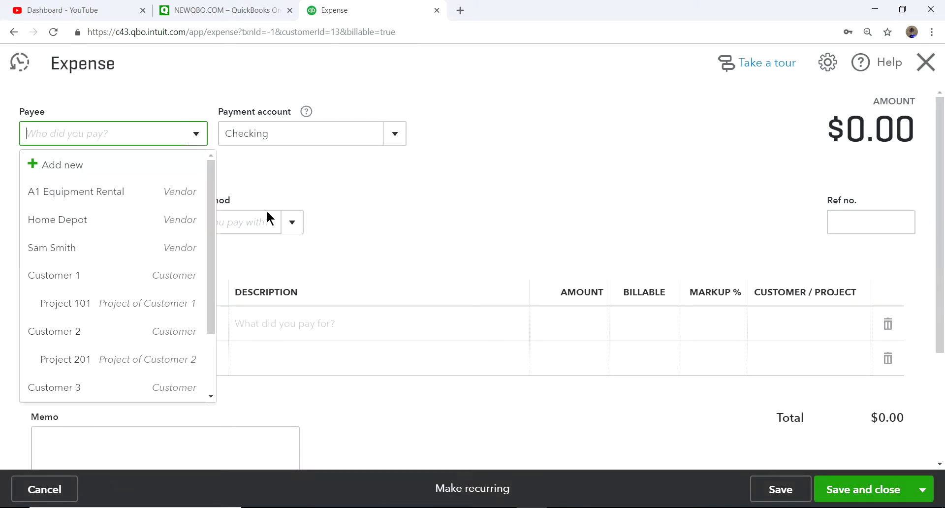
left_click(121, 226)
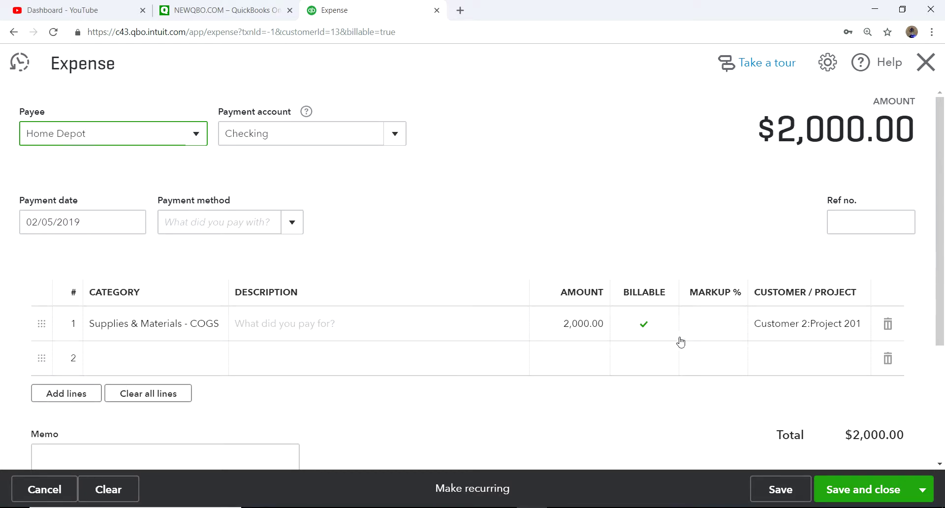
left_click(643, 336)
left_click(643, 322)
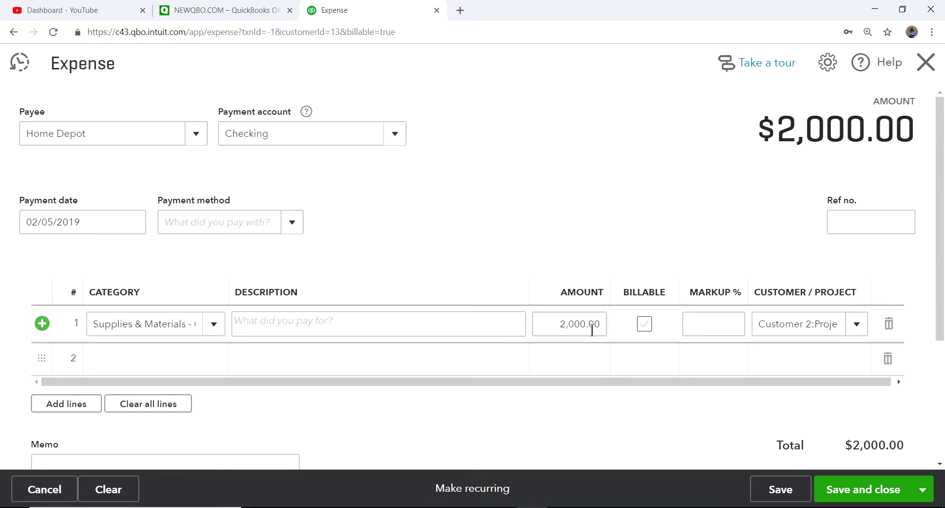
Set the Home Depot expense line's amount to 7,000 and the expense's reference number to 85796
left_click_drag(550, 324, 591, 315)
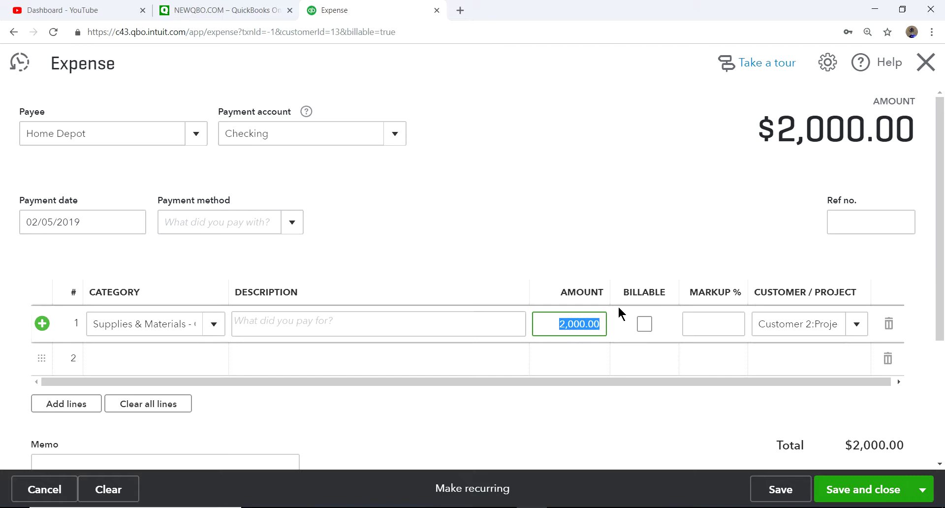
type("5")
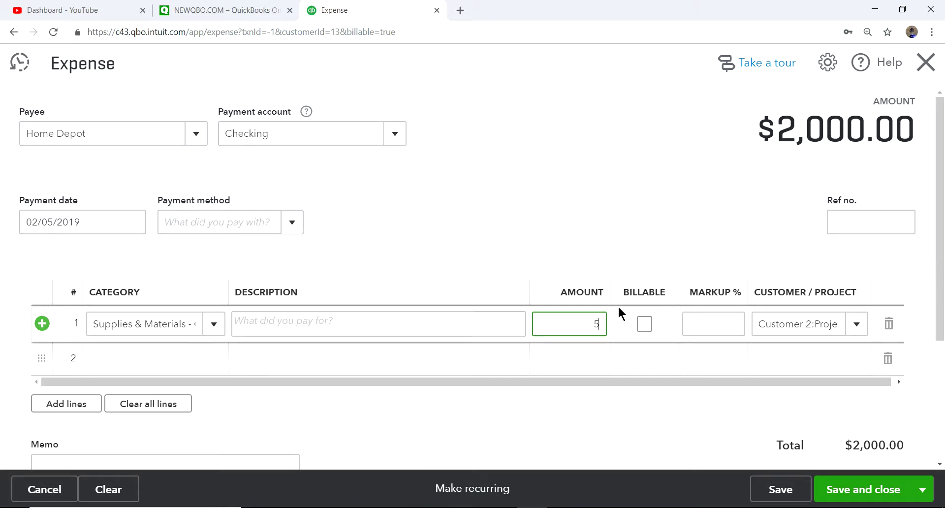
type("7000")
left_click(573, 166)
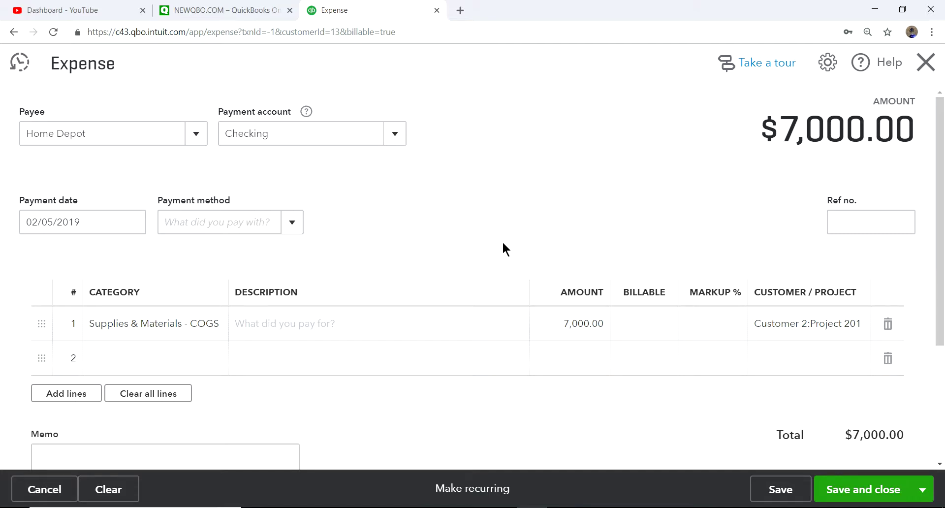
left_click(854, 222)
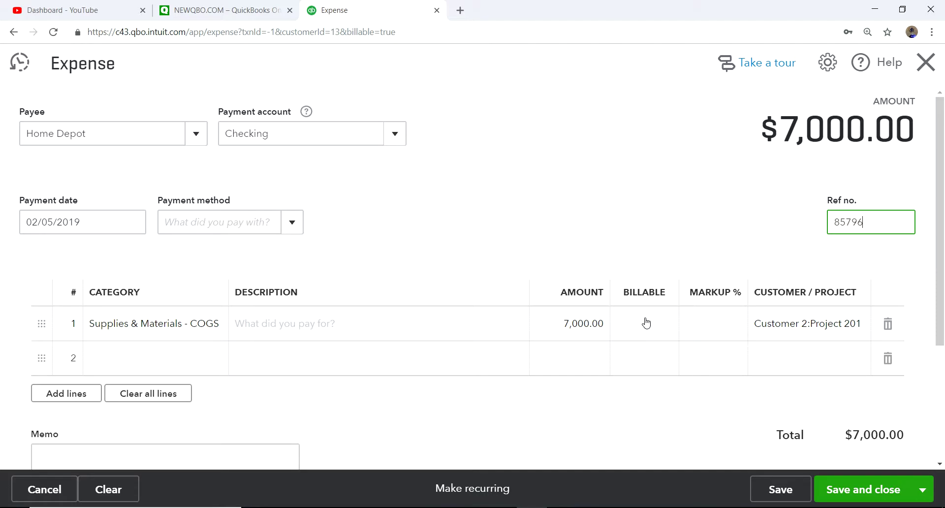
Save and close the Project 201 Home Depot expense, and view the project's profitability report
left_click(643, 411)
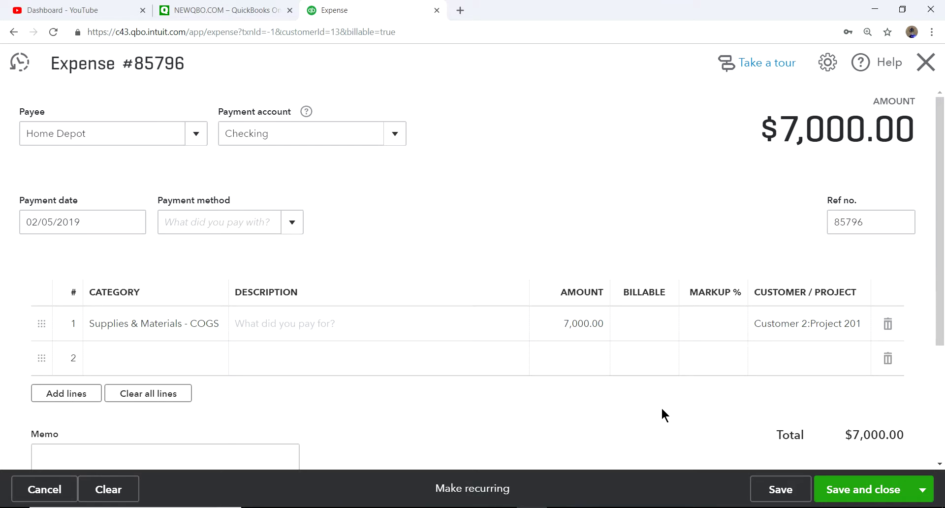
left_click(872, 495)
left_click(313, 337)
scroll(539, 335, "down", 5)
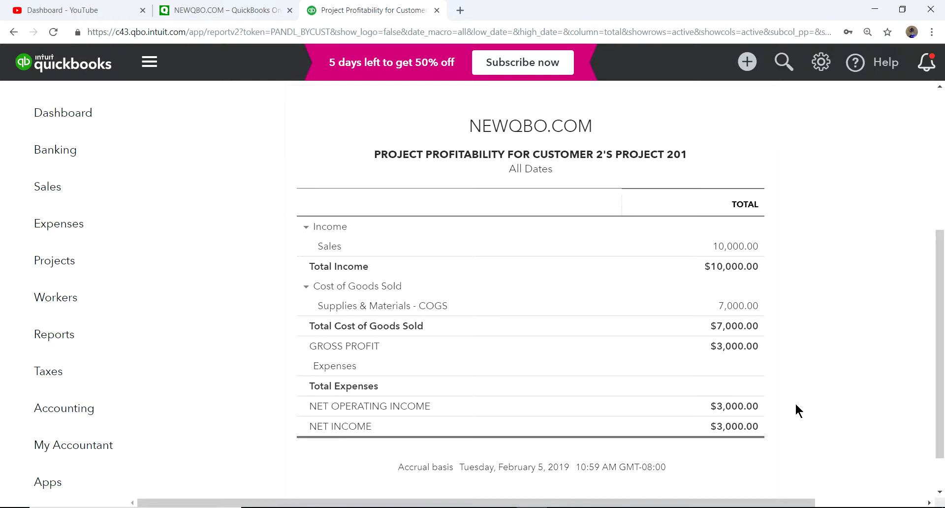
scroll(838, 397, "up", 5)
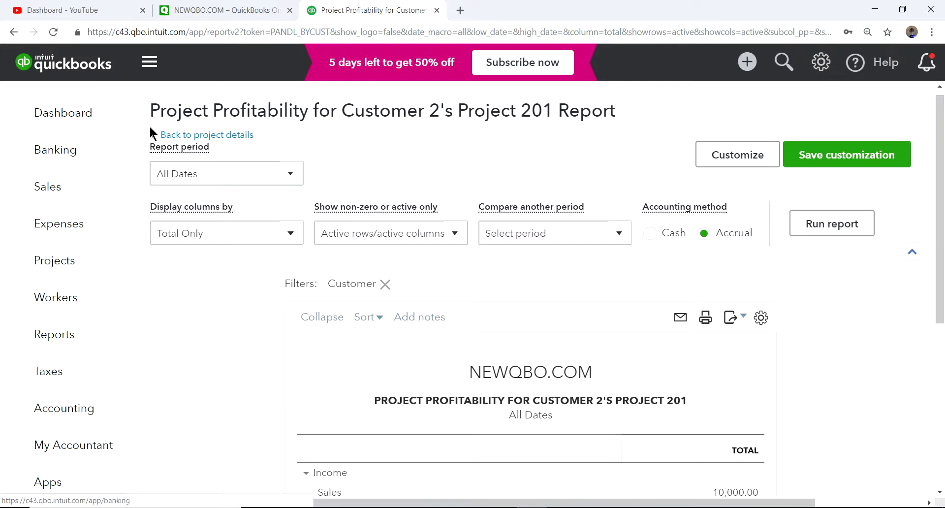
Return to Project 201's details and view its nonbillable time report
left_click(172, 135)
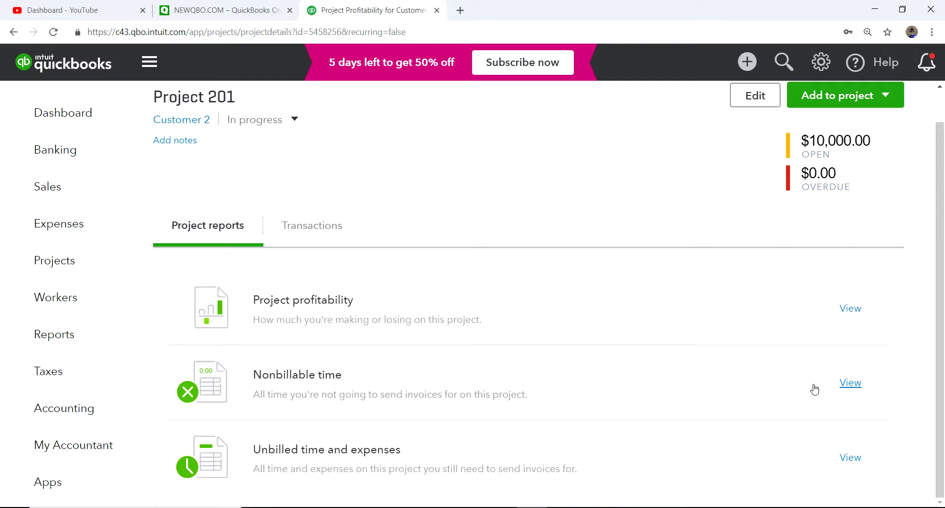
left_click(847, 384)
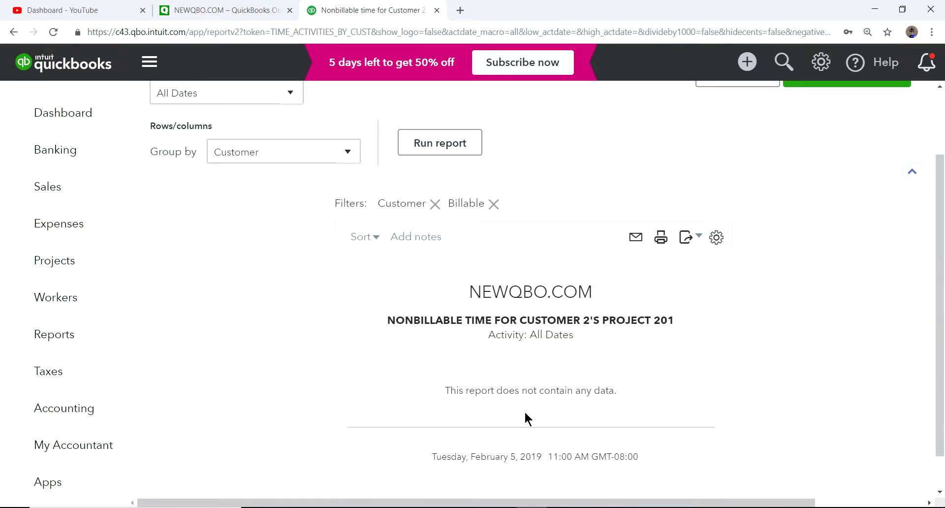
left_click(14, 33)
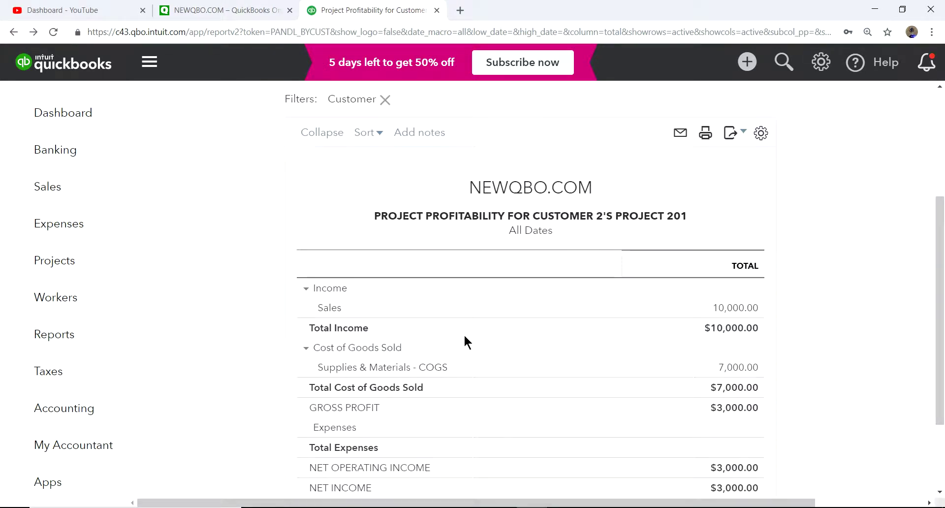
Reopen Project 201 from the projects list and review its transactions
scroll(443, 329, "up", 4)
left_click(217, 146)
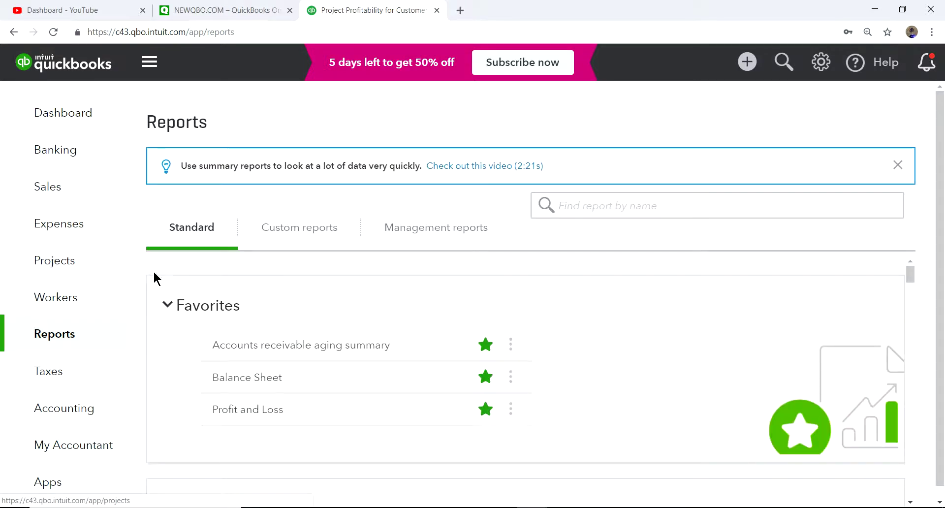
left_click(55, 261)
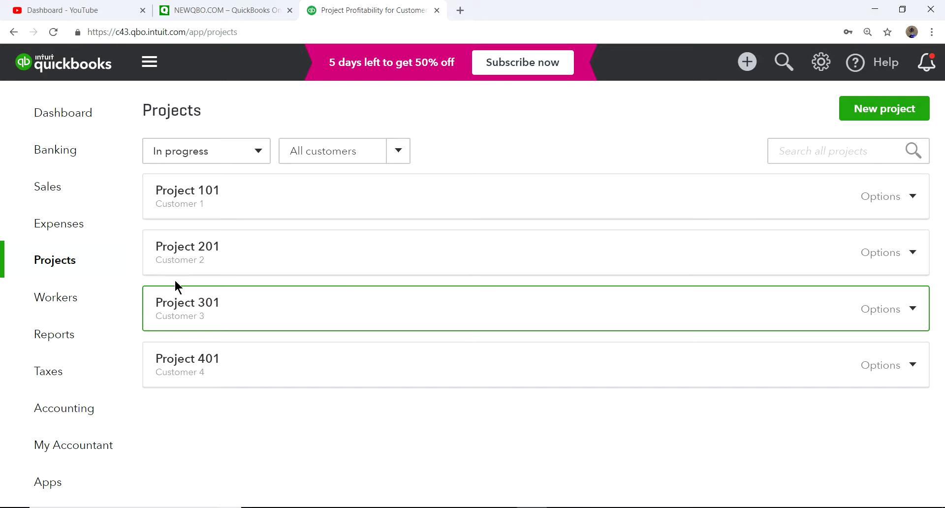
left_click(180, 252)
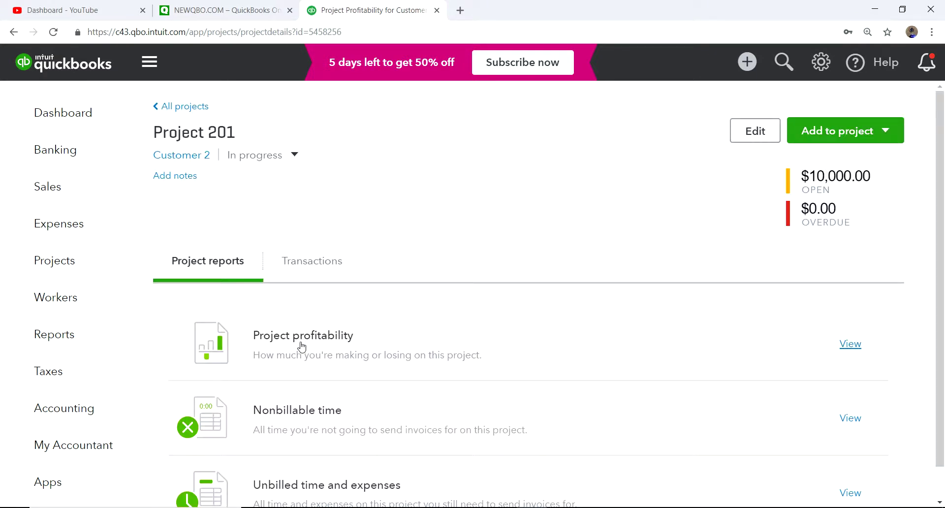
double_click(312, 267)
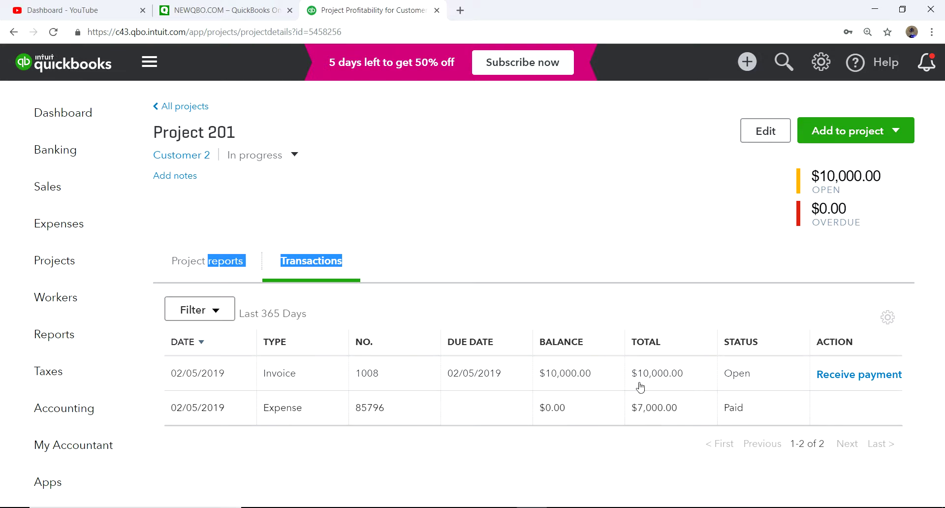
left_click(375, 265)
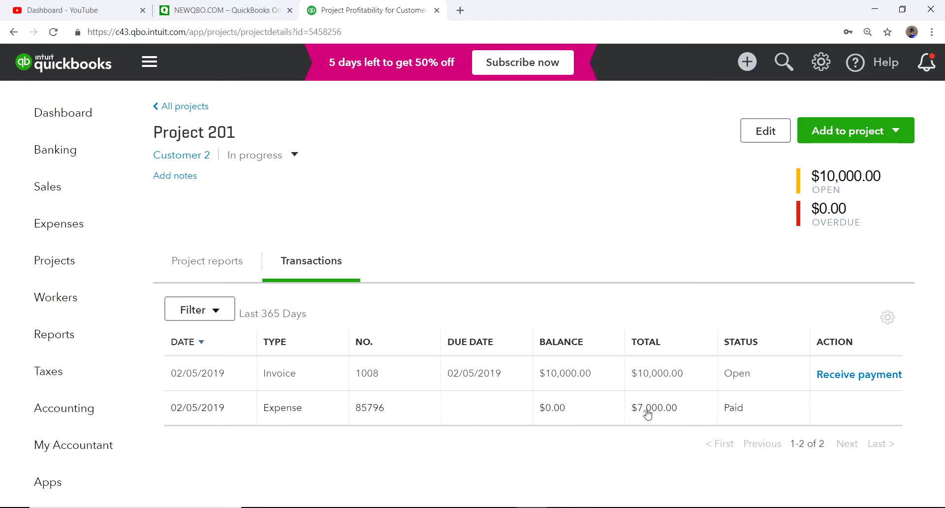
View Project 201's profitability report from its project reports and return to the project details
double_click(196, 264)
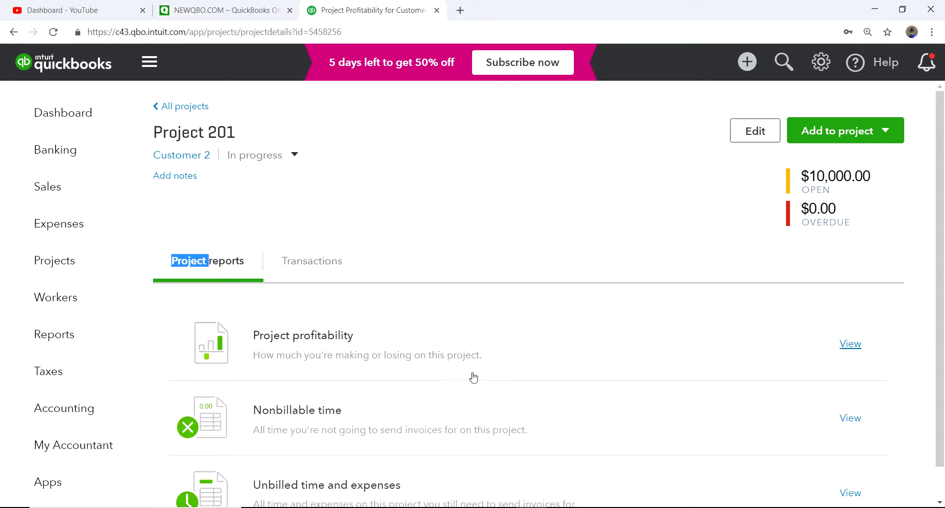
scroll(470, 376, "down", 1)
left_click(301, 309)
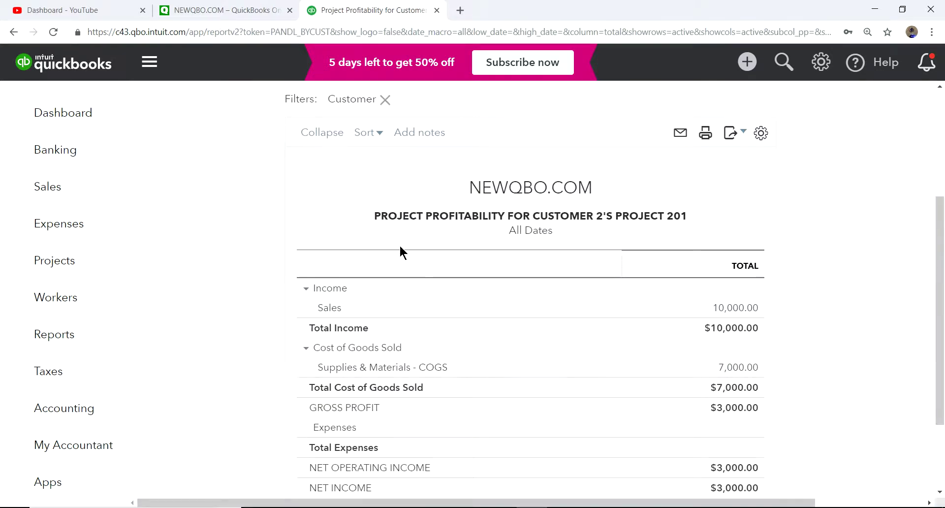
scroll(409, 256, "up", 3)
left_click(238, 144)
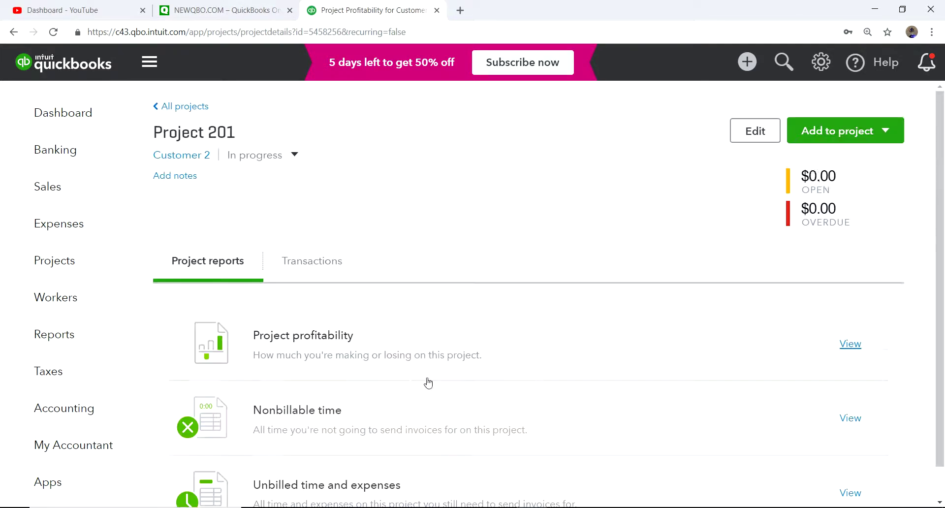
Check the nonbillable time report for Project 201 and go back to the project details
scroll(382, 404, "down", 1)
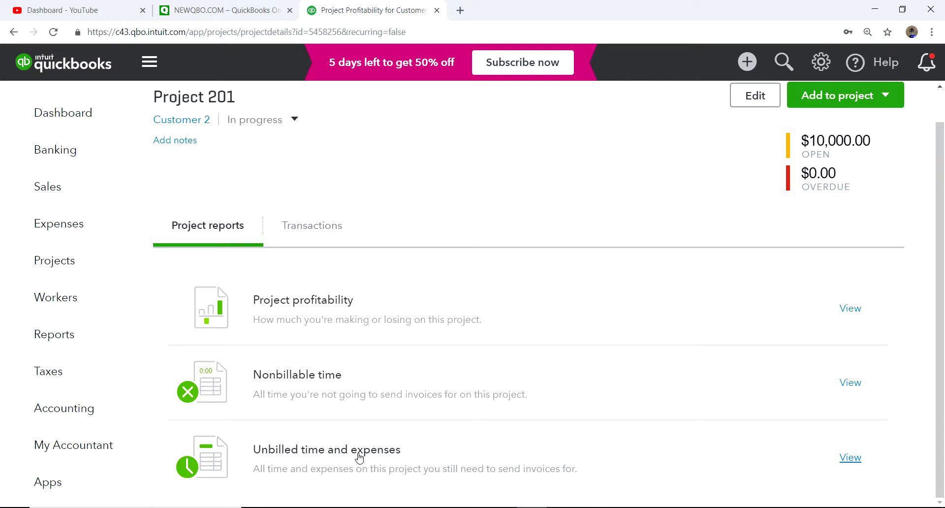
left_click(297, 376)
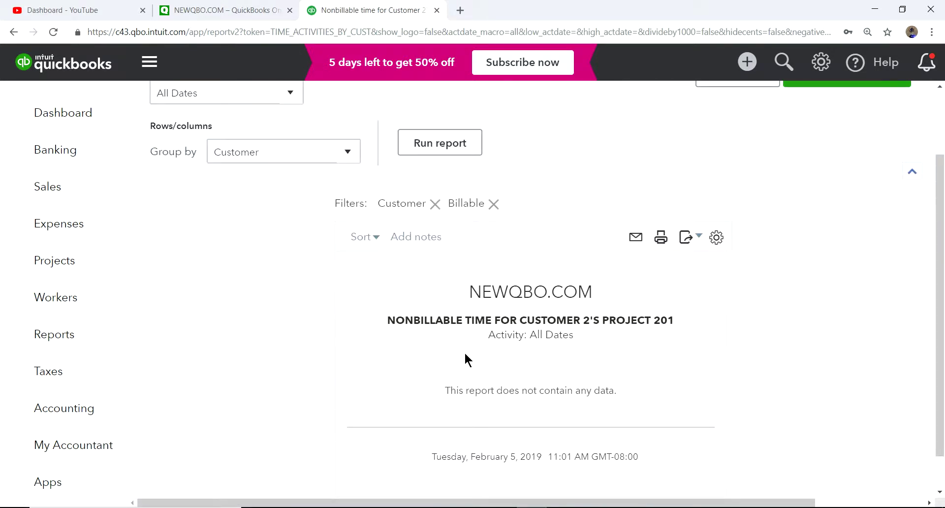
scroll(339, 288, "up", 2)
left_click(220, 144)
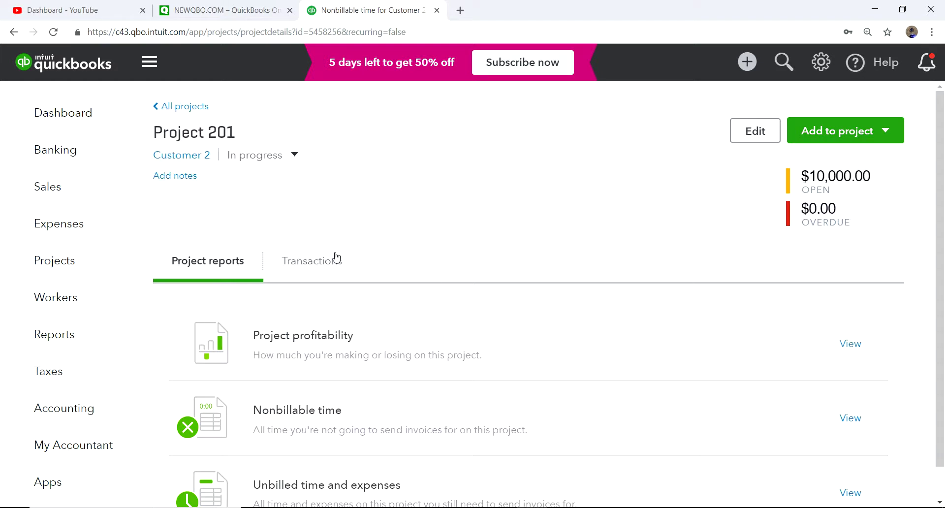
Inspect the billable setting on the Home Depot expense in Project 201's transactions, and leave the expense without saving
left_click(336, 258)
left_click(546, 411)
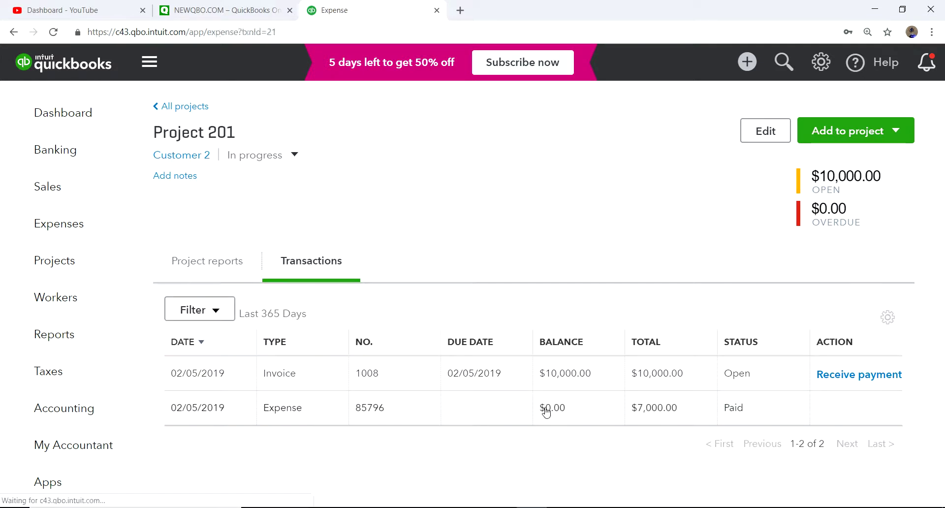
left_click(648, 335)
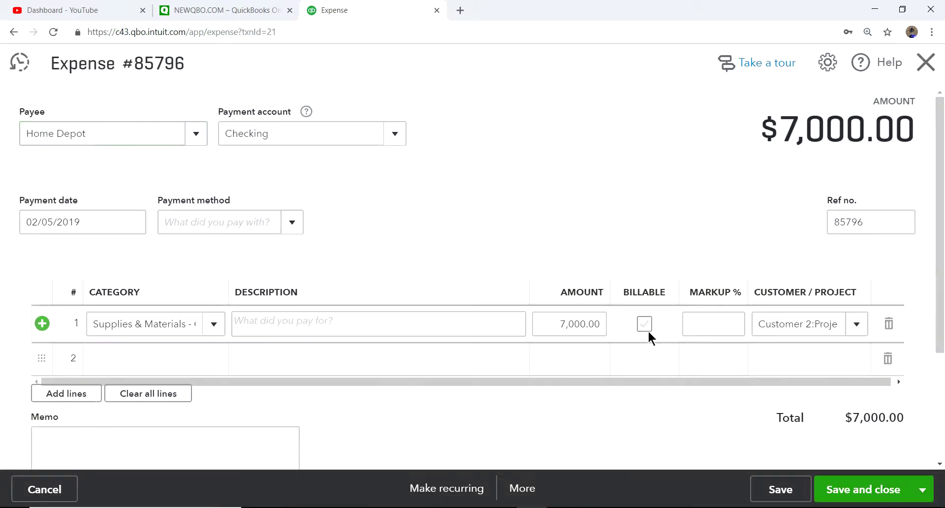
left_click(644, 325)
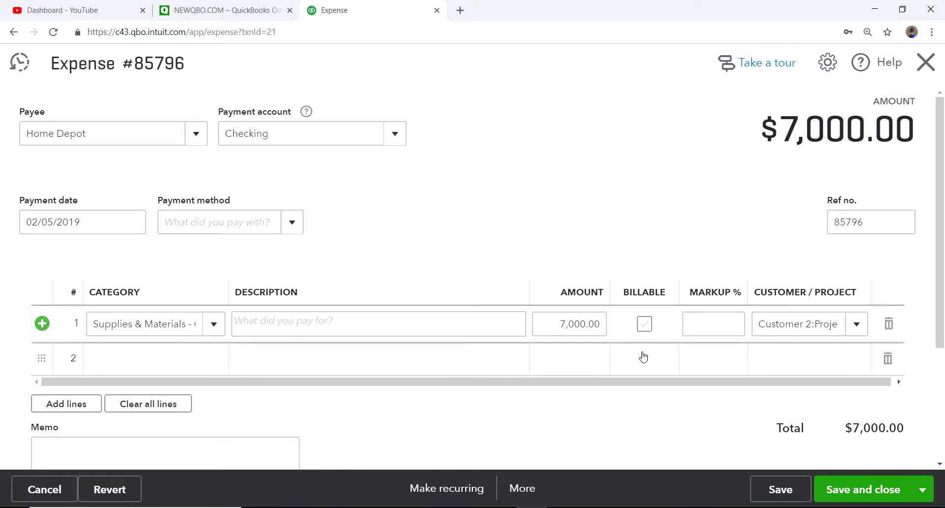
left_click(617, 231)
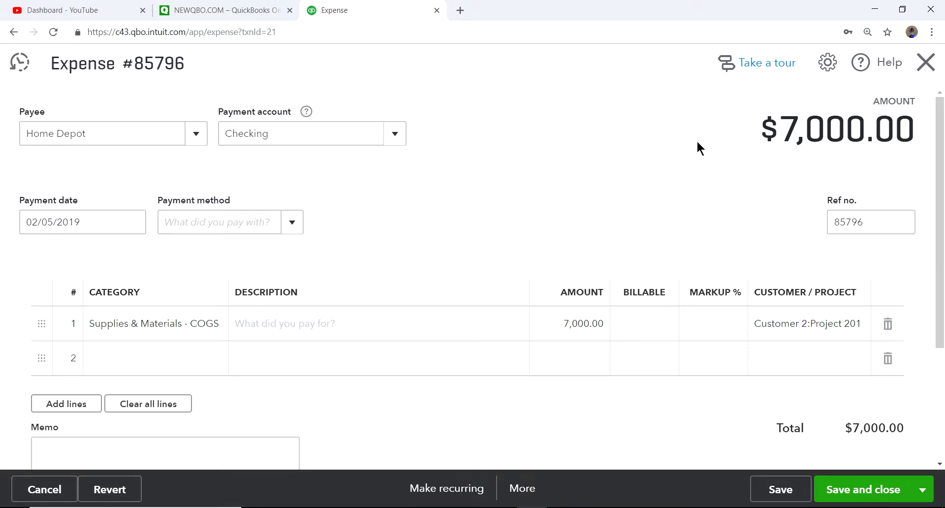
left_click(934, 67)
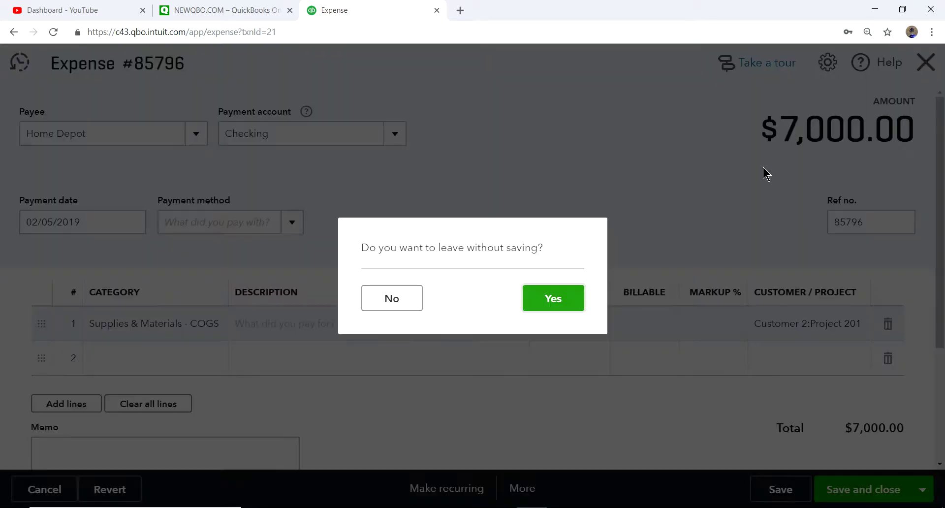
left_click(565, 302)
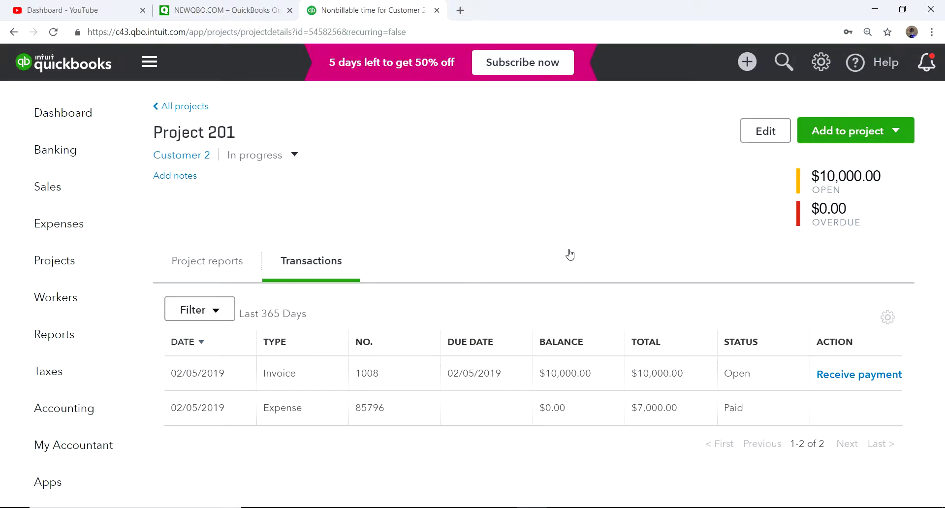
Open Project 301 from the list of all projects and look over its available project reports
left_click(175, 106)
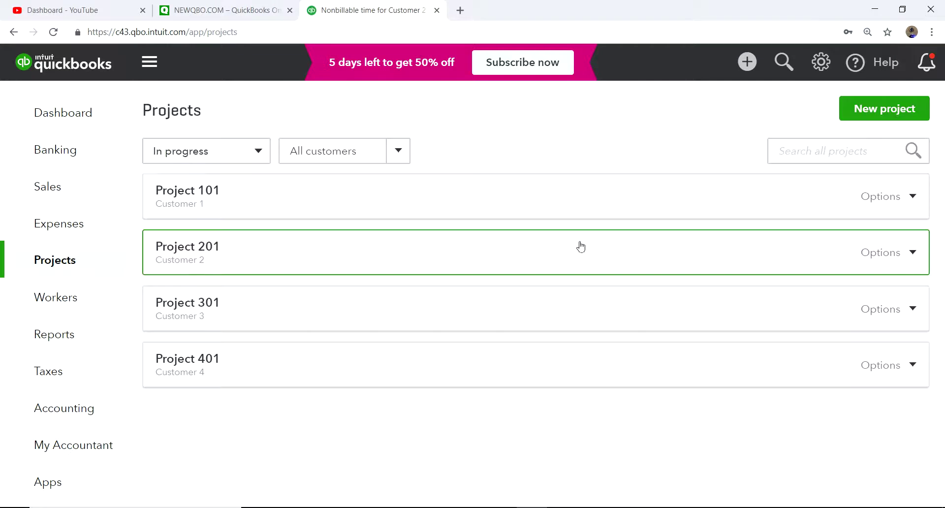
left_click(173, 306)
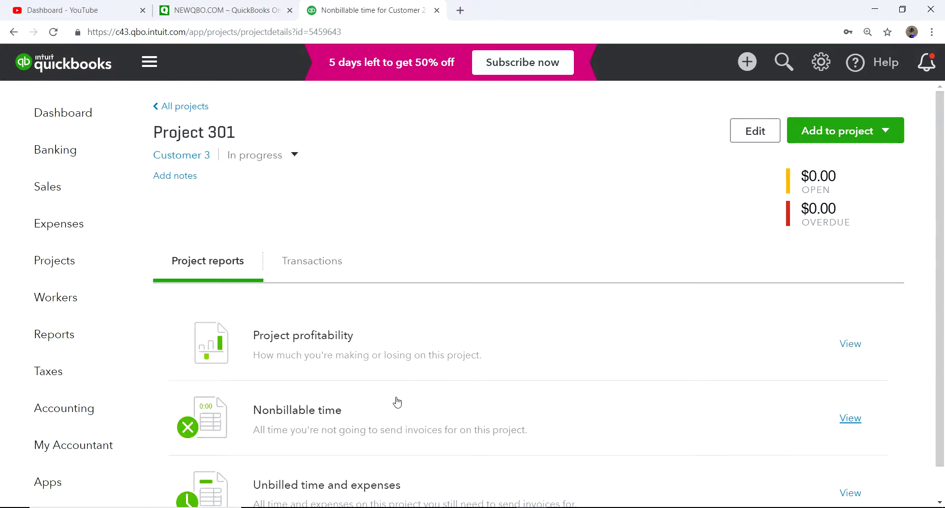
scroll(541, 385, "down", 1)
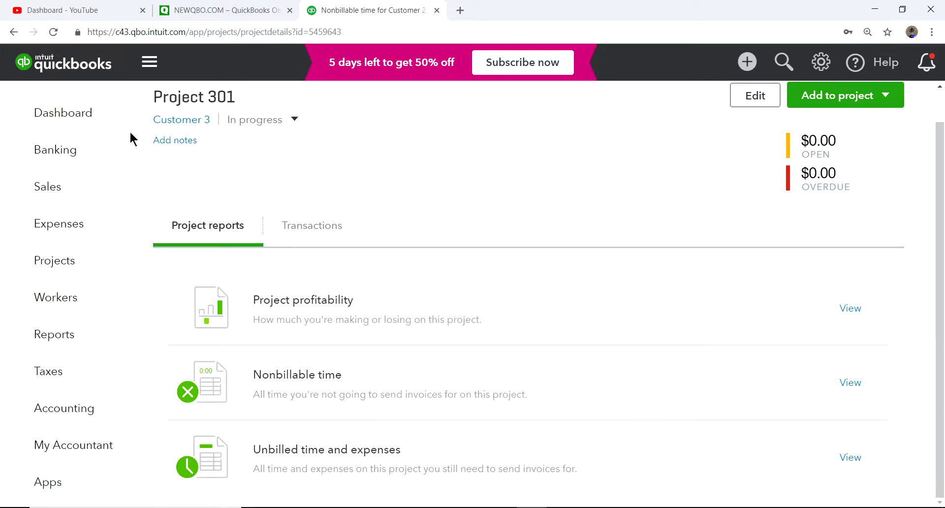
Switch to the Photos app and advance from slide 4.png to the image 6 subscribe youtube 2.png
left_click(51, 117)
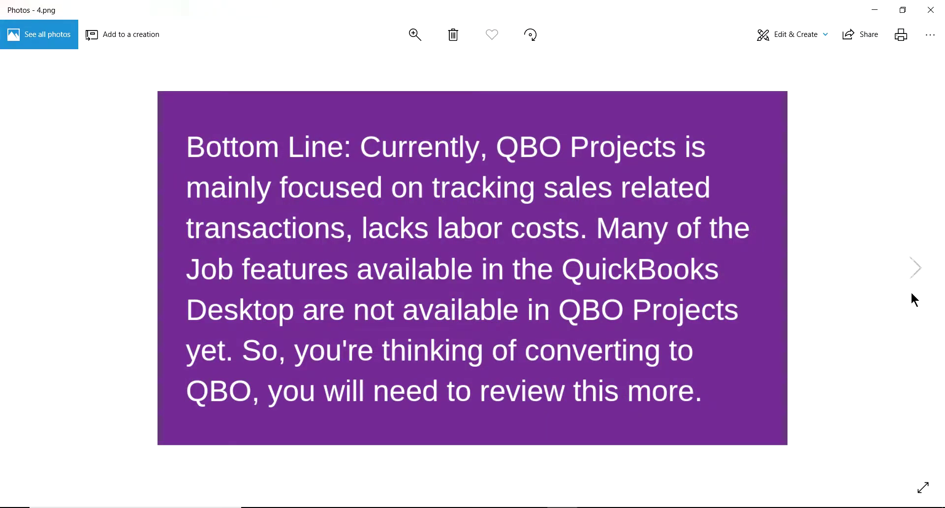
left_click(911, 285)
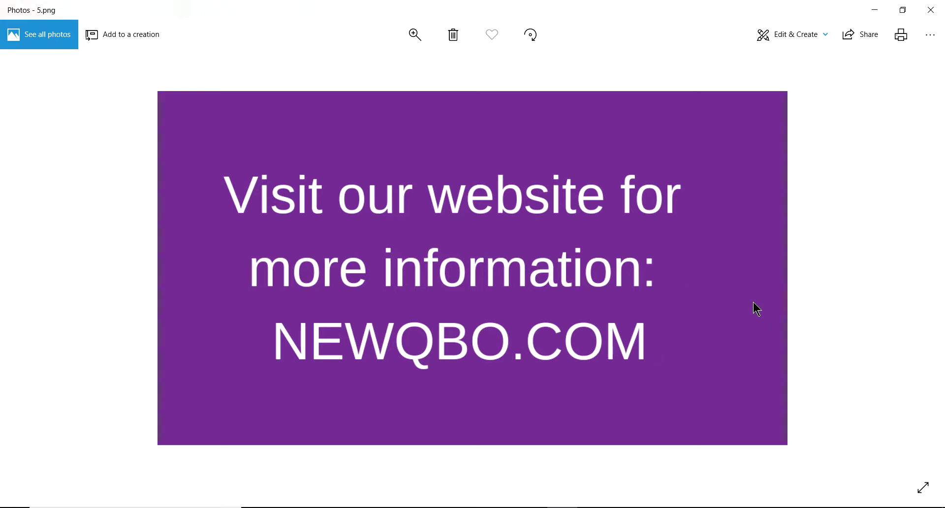
left_click(919, 268)
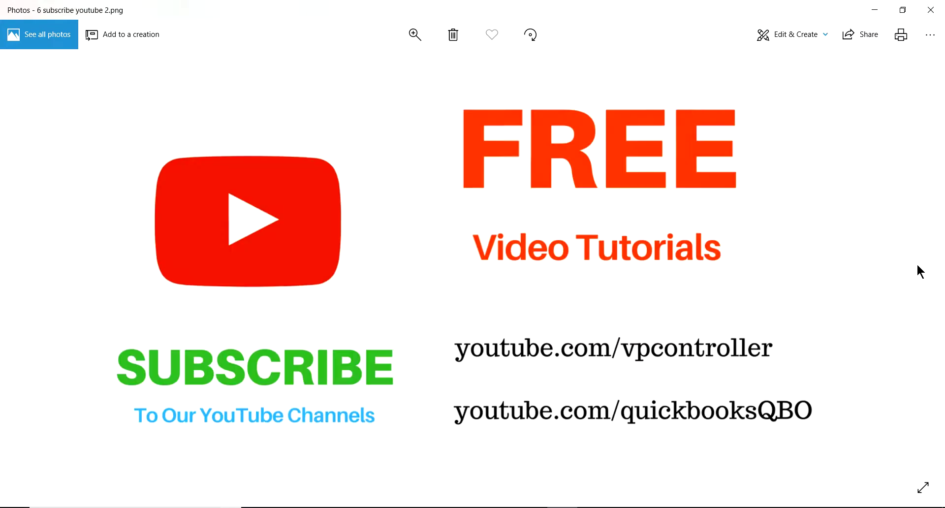